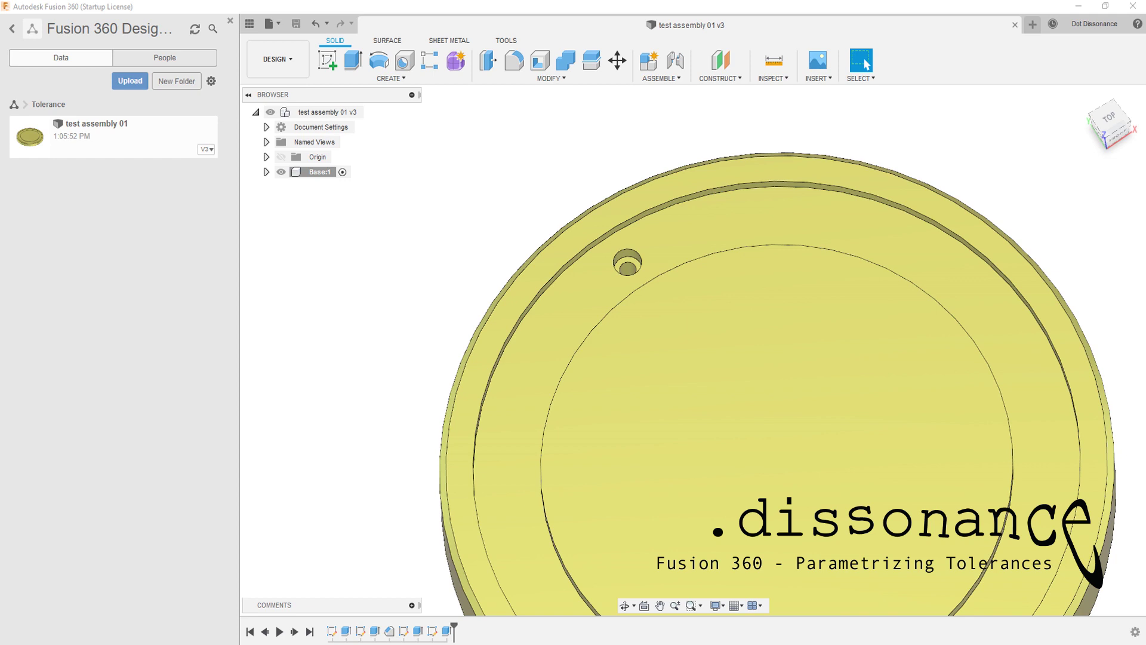
- Zoom and orbit around the counterbored hole, then bring up the screw dimension chart
{"action": "scroll", "coordinate": [600, 210], "scroll_direction": "up", "scroll_amount": 5}
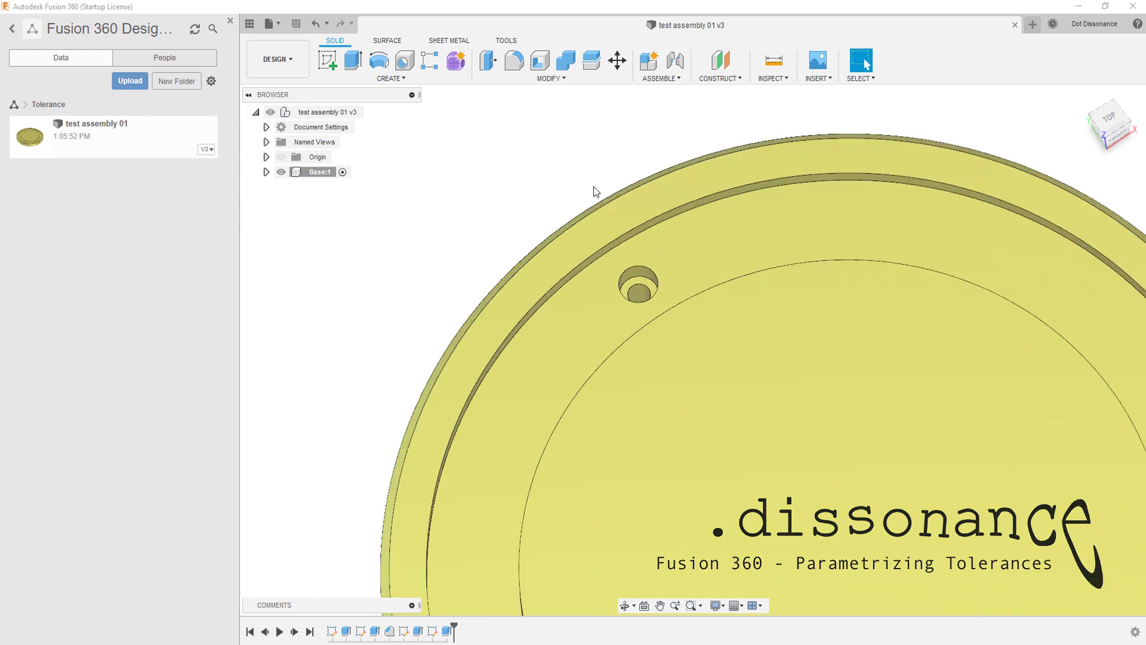
{"action": "mouse_move", "coordinate": [702, 412]}
{"action": "middle_mouse_down", "text": "shift"}
{"action": "mouse_move", "coordinate": [699, 394]}
{"action": "mouse_move", "coordinate": [681, 392]}
{"action": "mouse_move", "coordinate": [708, 424]}
{"action": "mouse_move", "coordinate": [697, 401]}
{"action": "mouse_move", "coordinate": [703, 414]}
{"action": "middle_mouse_up", "text": "shift"}
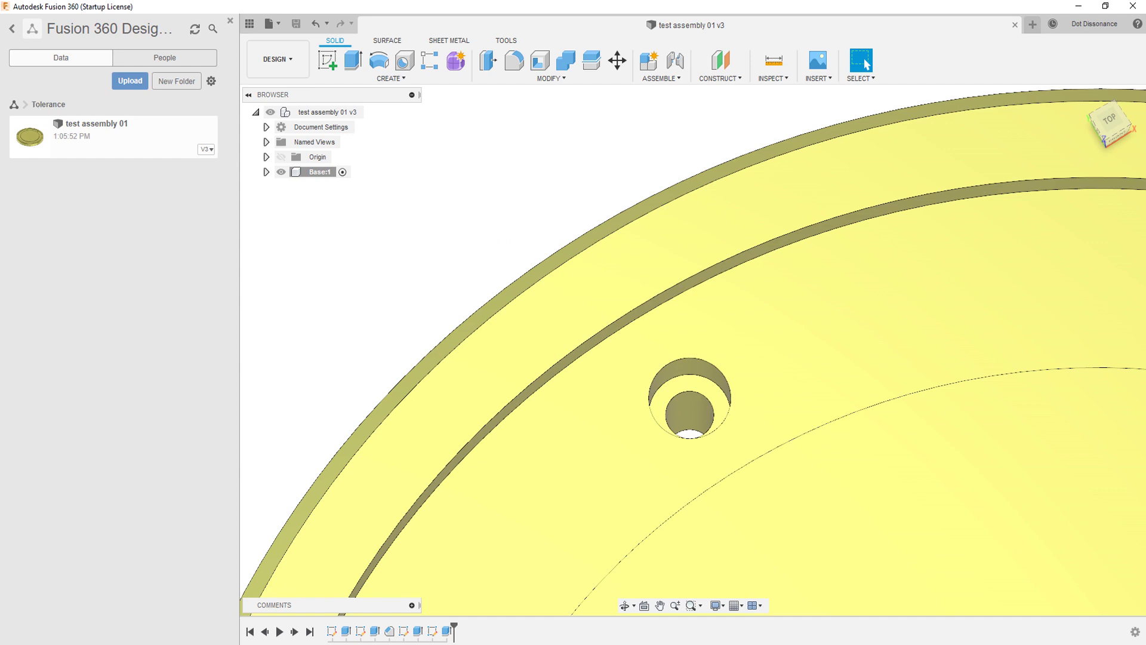
{"action": "key", "text": "alt+Tab"}
{"action": "left_click_drag", "start_coordinate": [458, 73], "coordinate": [424, 86]}
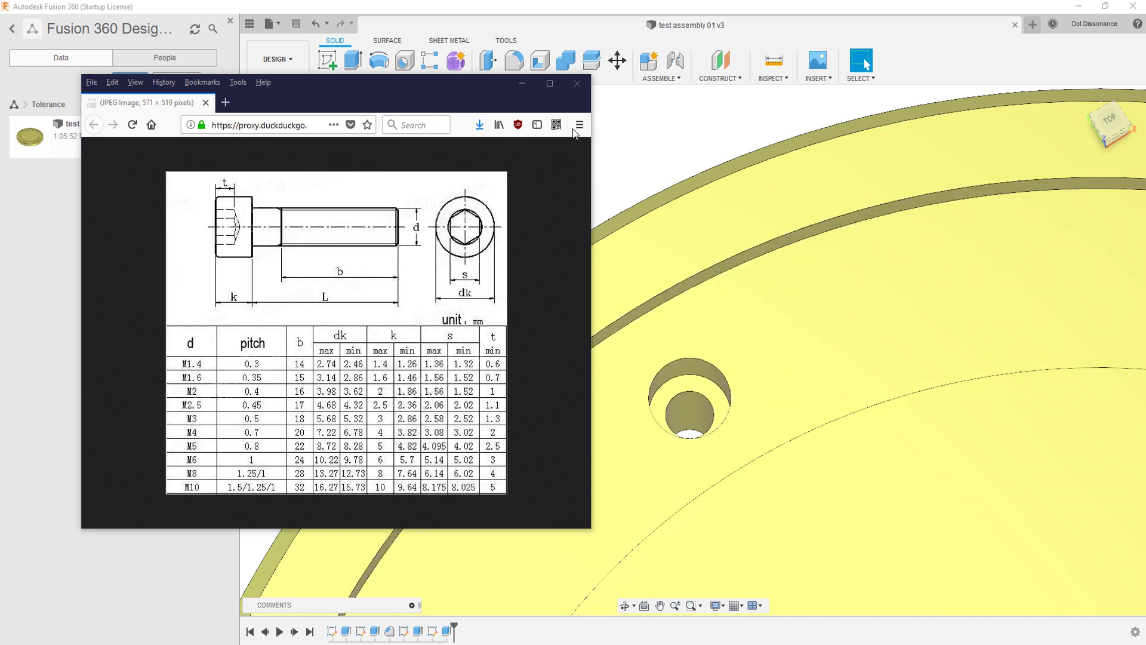
- Move the cap screw chart aside, then dismiss it to return to the Fusion 360 plate
{"action": "left_click_drag", "start_coordinate": [416, 82], "coordinate": [353, 103]}
{"action": "key", "text": "alt+Tab"}
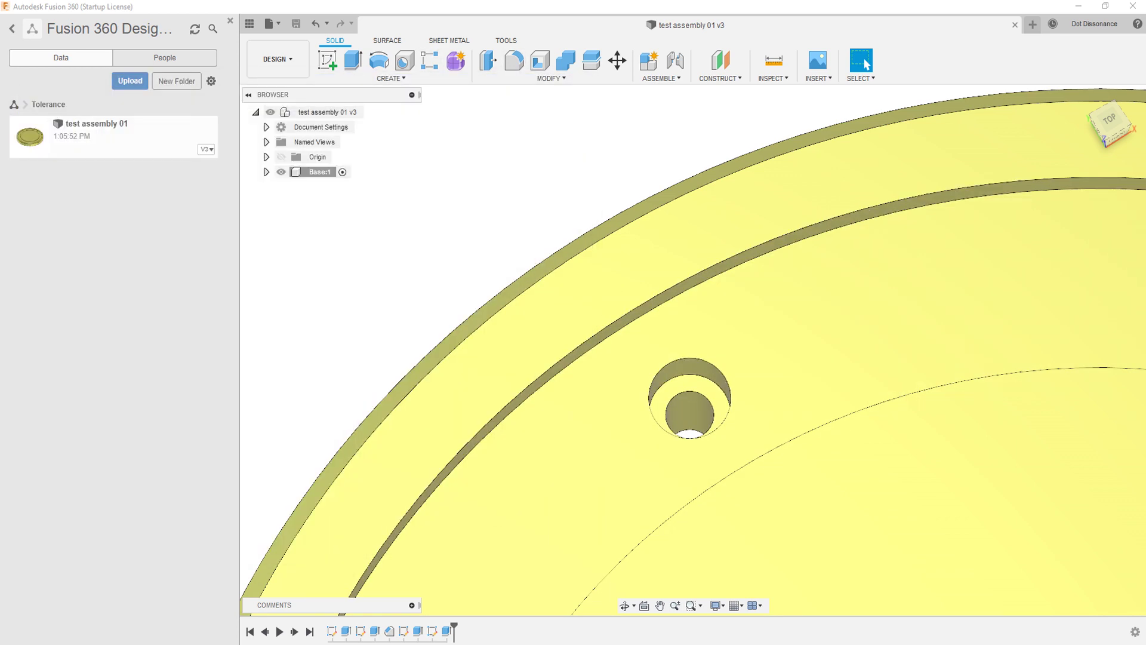
- Edit the hole's sketch to show its Ø5.00 diameter and 80.00 offset dimensions
{"action": "left_click", "coordinate": [683, 421]}
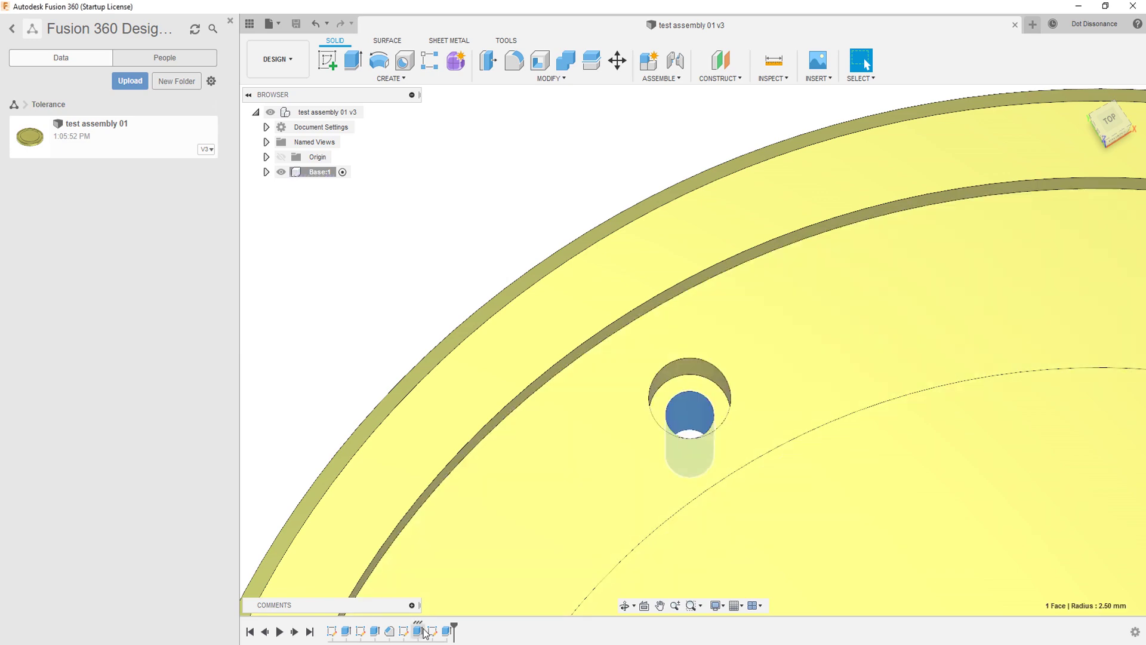
{"action": "right_click", "coordinate": [404, 635]}
{"action": "left_click", "coordinate": [464, 508]}
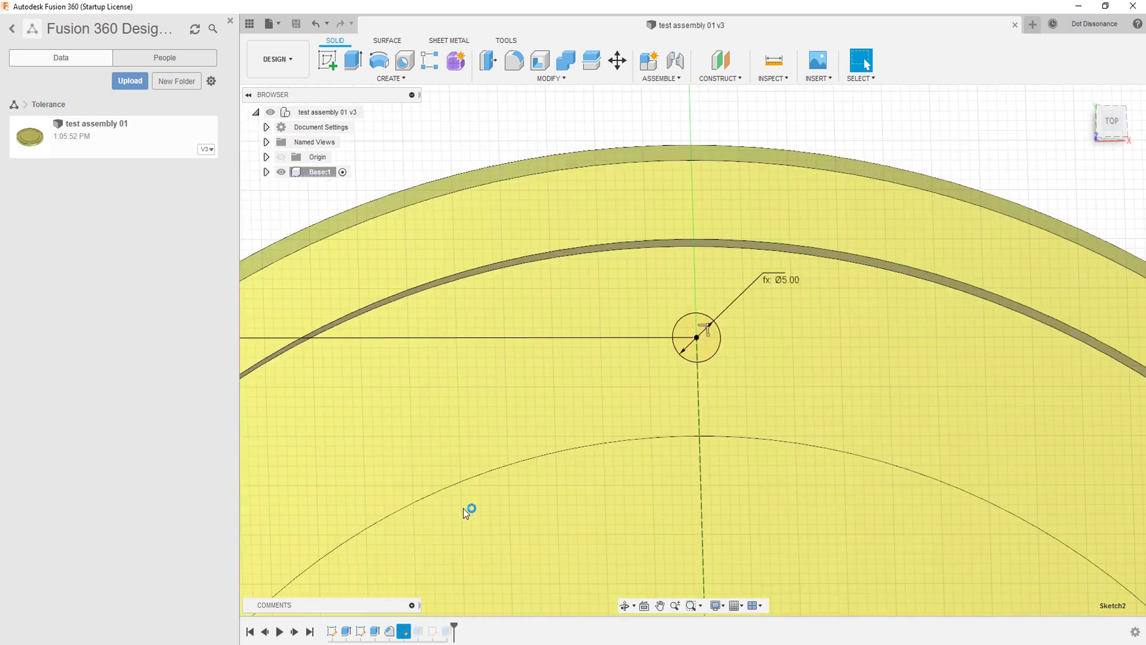
{"action": "scroll", "coordinate": [486, 441], "scroll_direction": "down", "scroll_amount": 3}
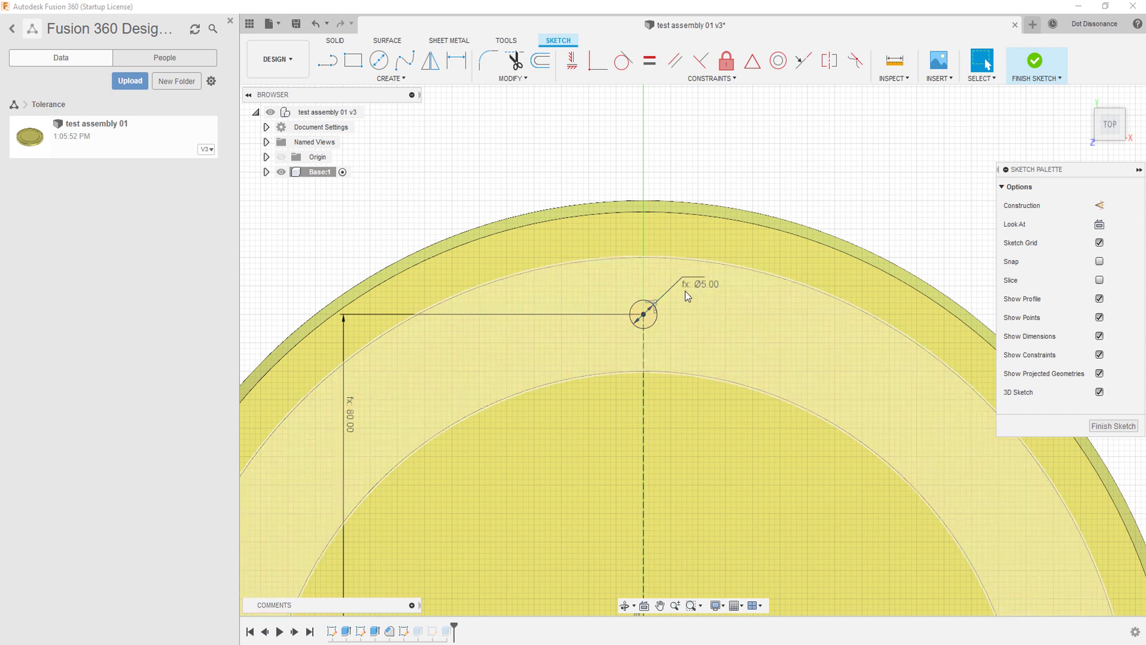
{"action": "left_click", "coordinate": [505, 81]}
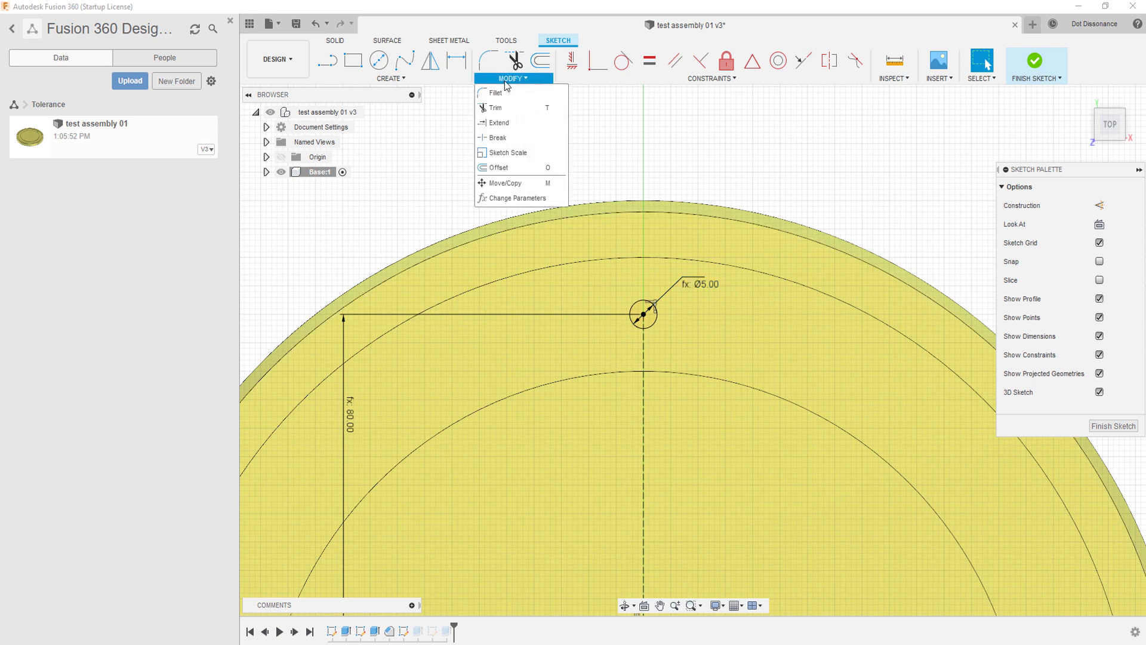
{"action": "left_click", "coordinate": [517, 198]}
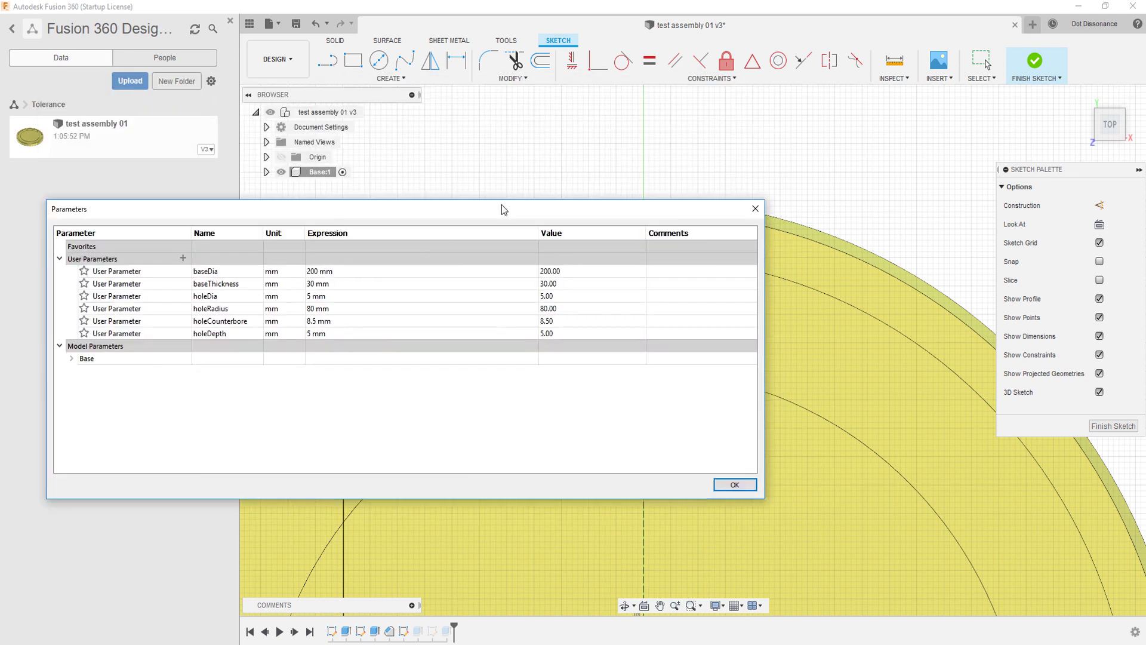
{"action": "mouse_move", "coordinate": [502, 209]}
{"action": "left_mouse_down"}
{"action": "mouse_move", "coordinate": [545, 405]}
{"action": "mouse_move", "coordinate": [521, 359]}
{"action": "mouse_move", "coordinate": [547, 334]}
{"action": "mouse_move", "coordinate": [551, 366]}
{"action": "mouse_move", "coordinate": [535, 381]}
{"action": "left_mouse_up"}
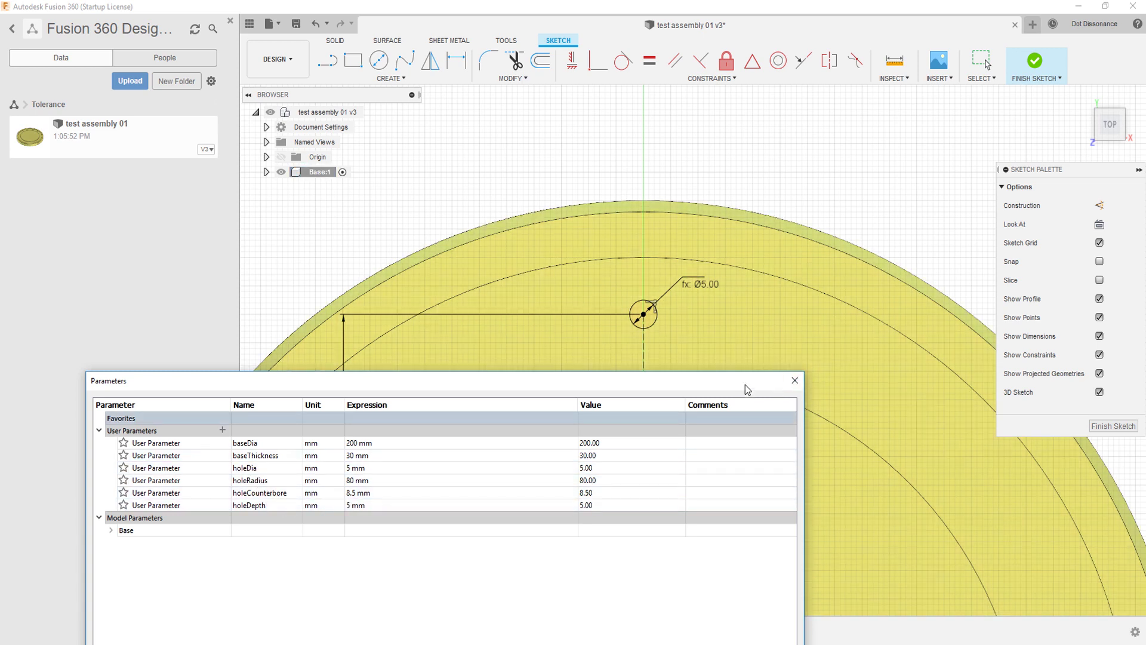
{"action": "left_click", "coordinate": [794, 381]}
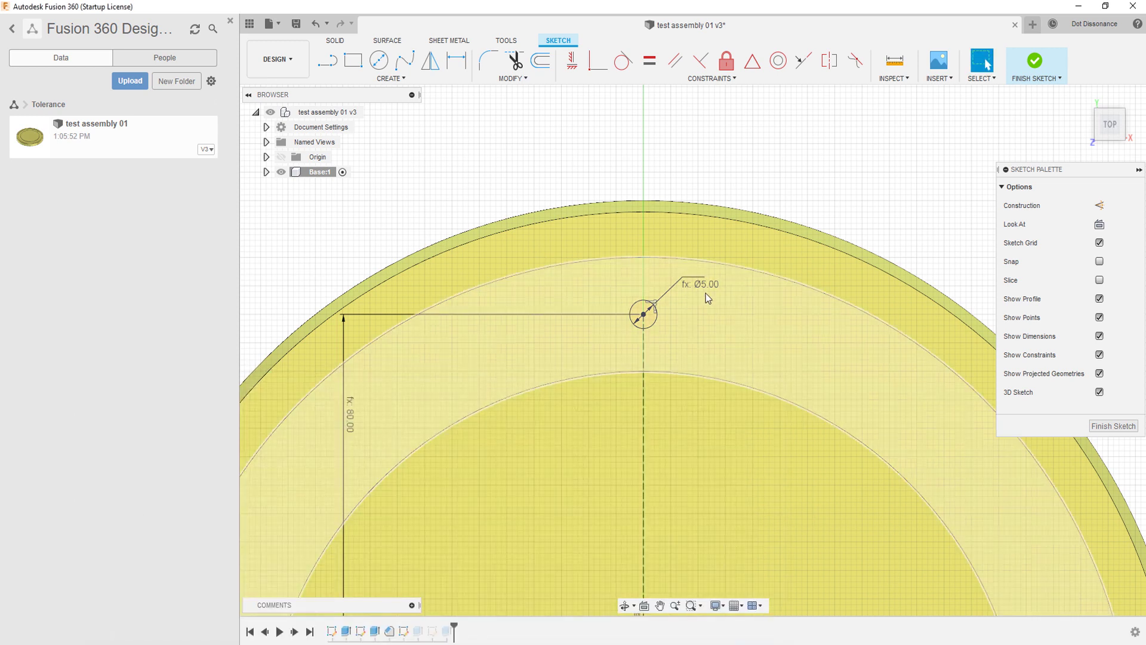
{"action": "double_click", "coordinate": [704, 286]}
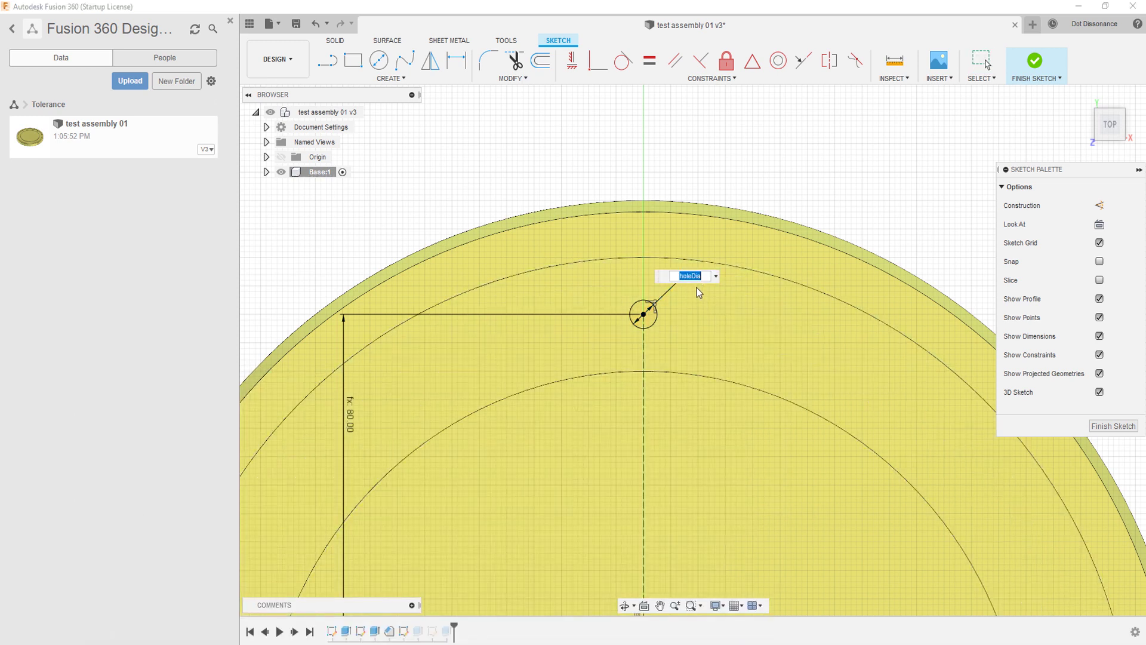
{"action": "key", "text": "Return"}
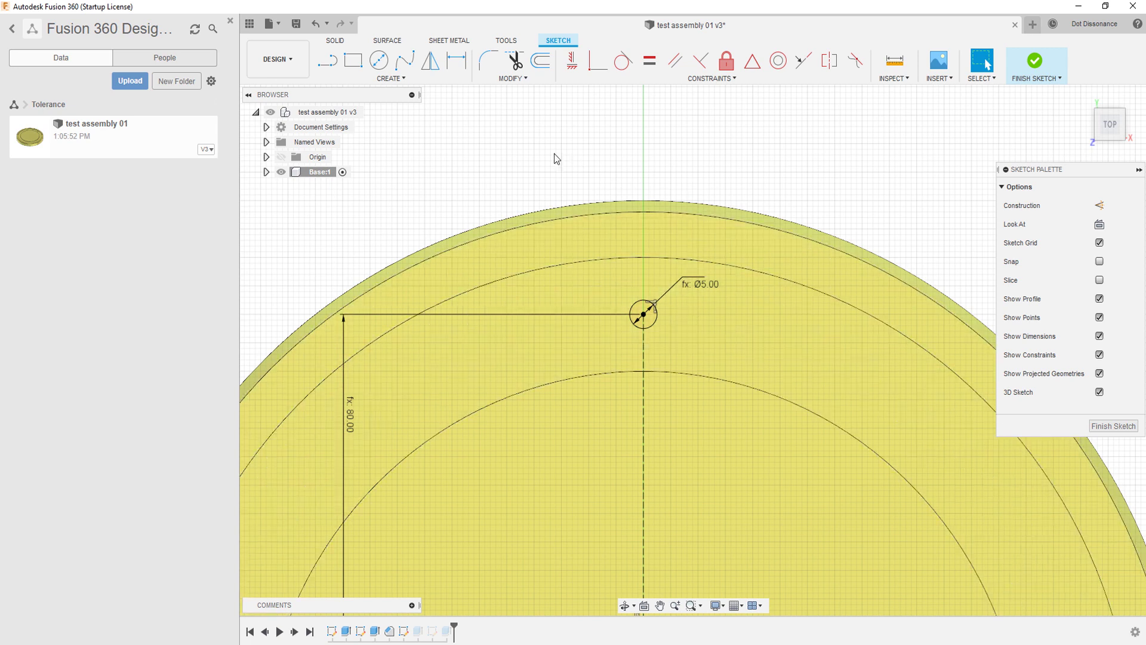
{"action": "left_click", "coordinate": [517, 78]}
- Change the holeDia user parameter expression to 5.1 mm
{"action": "left_click", "coordinate": [511, 200]}
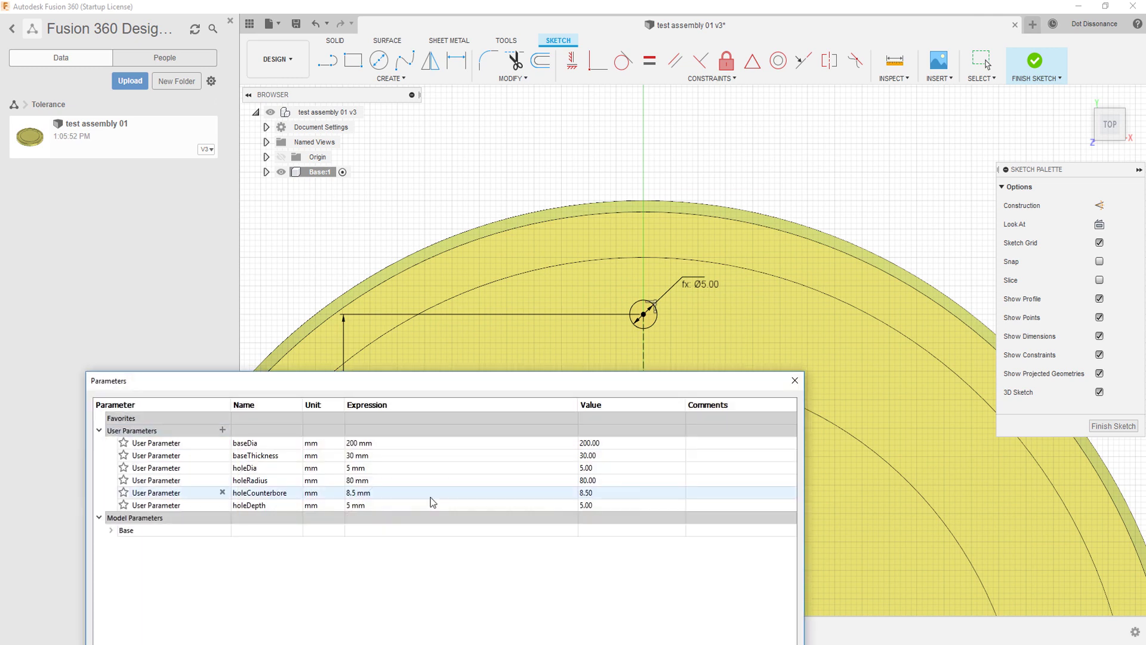
{"action": "left_click", "coordinate": [365, 468]}
{"action": "type", "text": "5.1"}
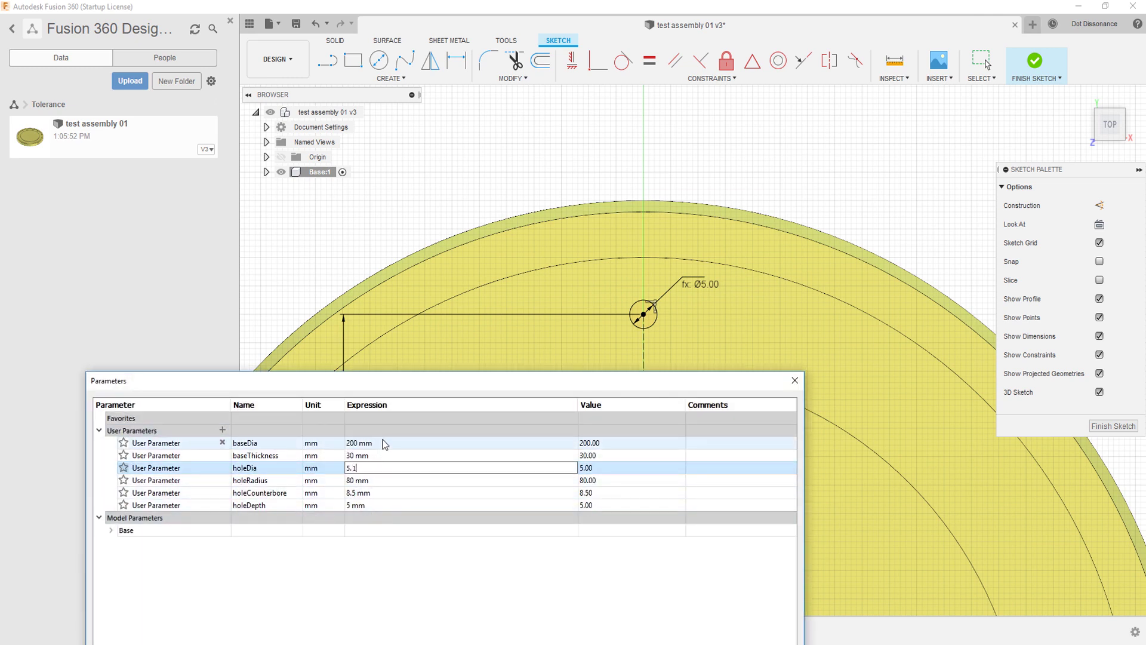
{"action": "key", "text": "Return"}
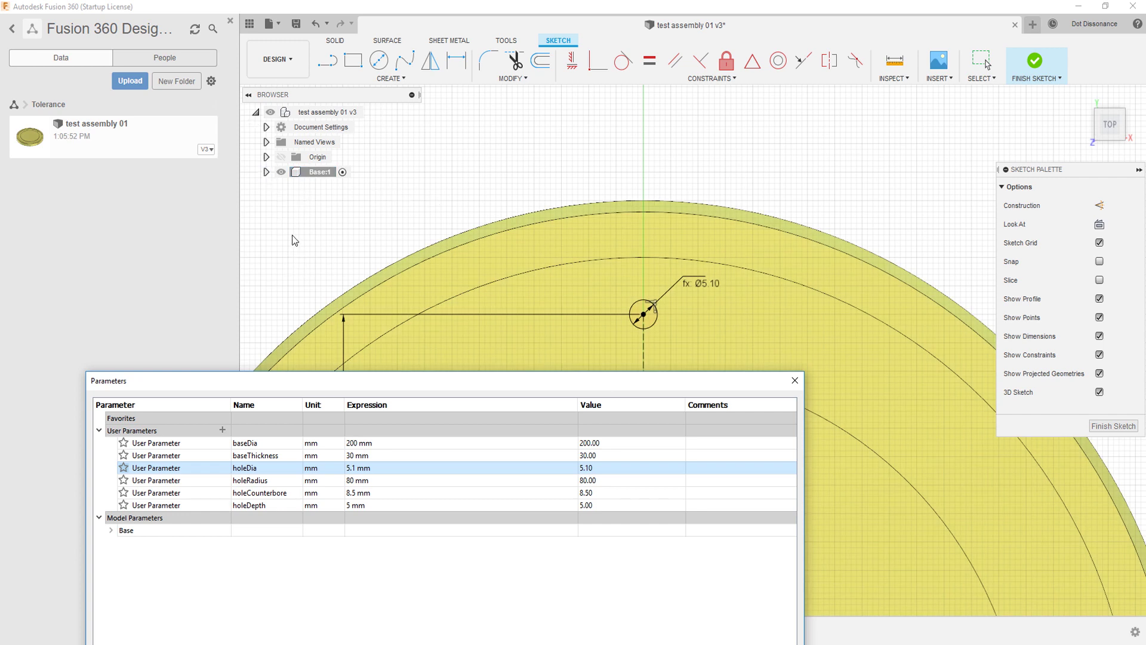
- Return focus to the sketch view and click on items in the canvas
{"action": "left_click", "coordinate": [646, 317]}
{"action": "left_click", "coordinate": [431, 379]}
{"action": "left_click", "coordinate": [422, 365]}
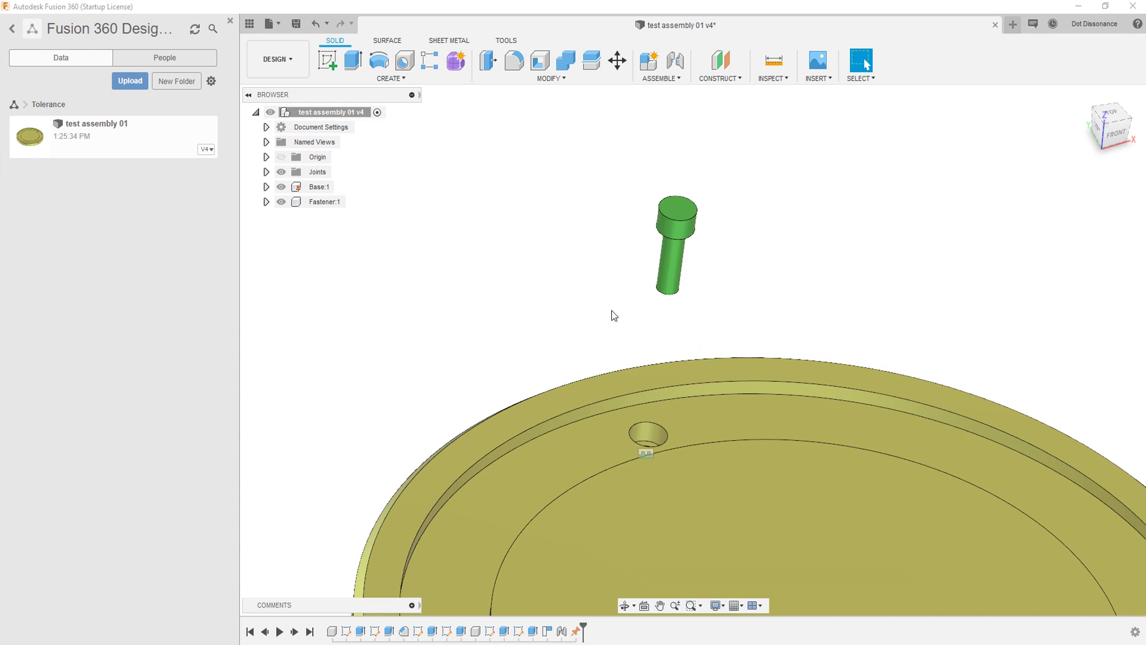
- Zoom and orbit to look down on Base:1's counterbored hole and the fastener above it
{"action": "scroll", "coordinate": [549, 248], "scroll_direction": "down", "scroll_amount": 1}
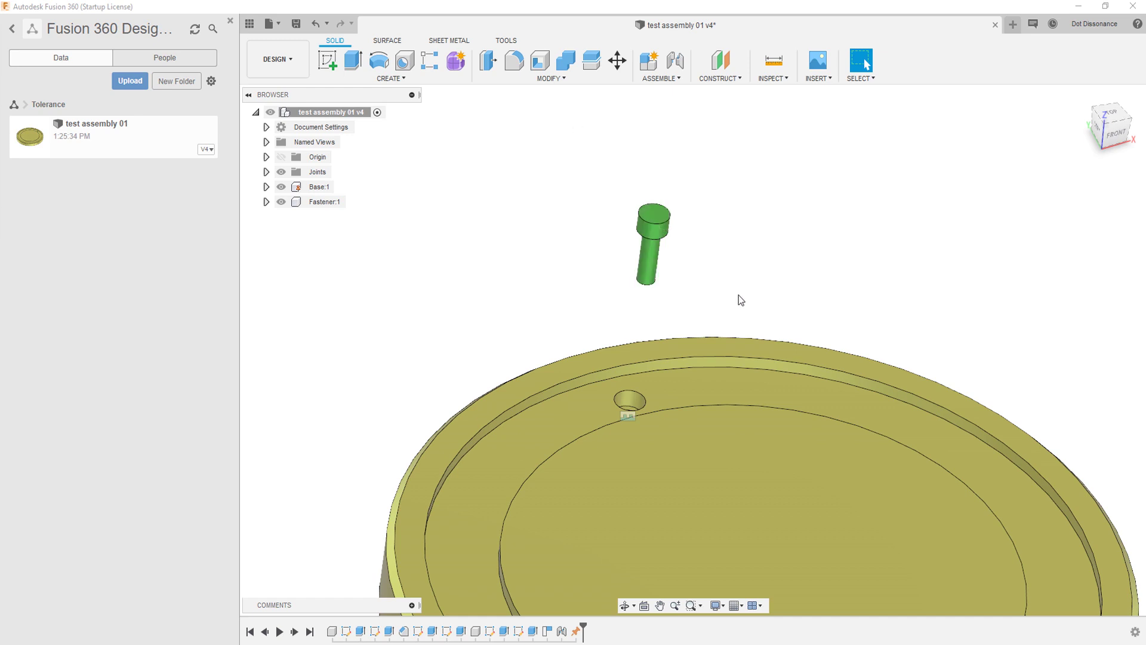
{"action": "middle_click_drag", "start_coordinate": [712, 274], "coordinate": [716, 258], "text": "shift"}
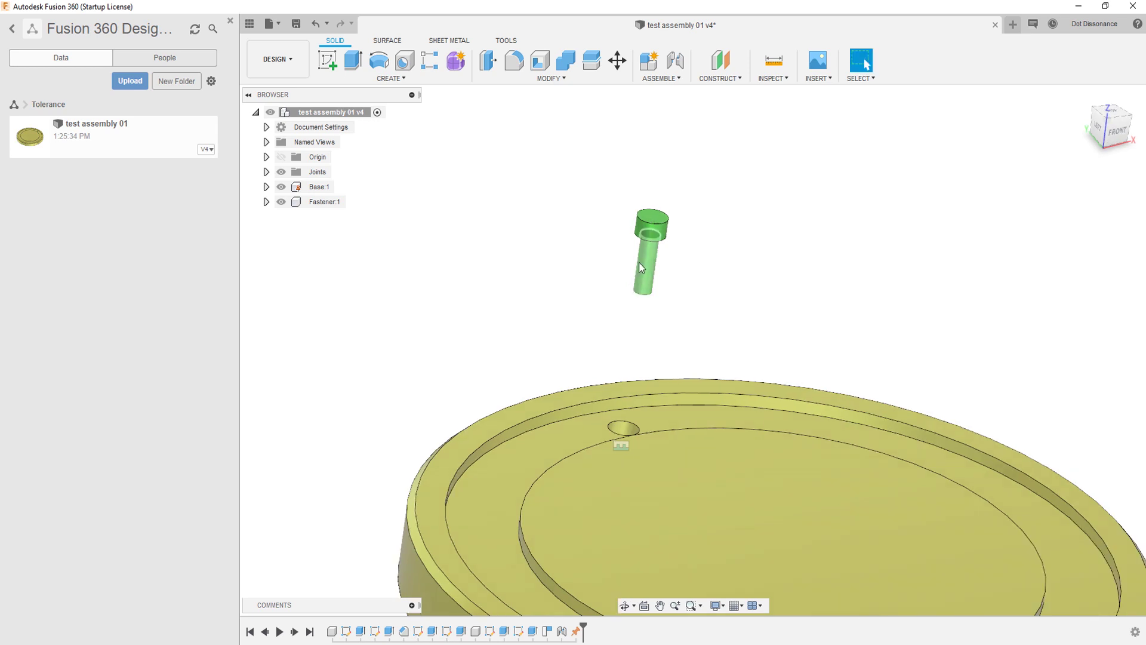
{"action": "scroll", "coordinate": [641, 252], "scroll_direction": "up", "scroll_amount": 2}
{"action": "scroll", "coordinate": [634, 325], "scroll_direction": "down", "scroll_amount": 2}
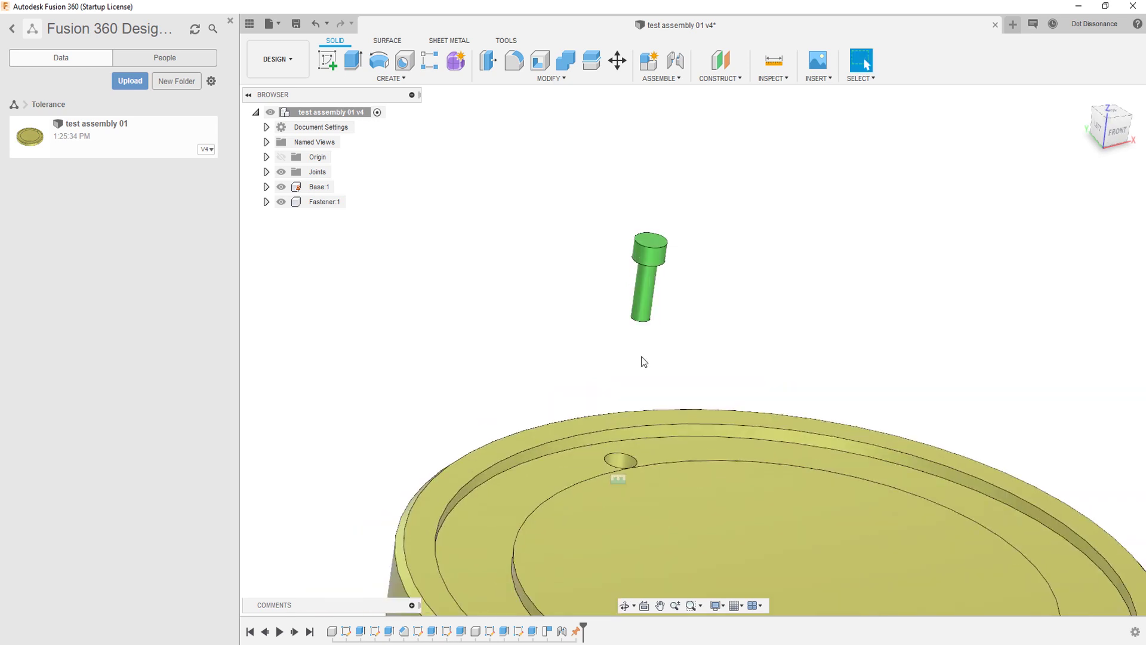
{"action": "scroll", "coordinate": [747, 281], "scroll_direction": "down", "scroll_amount": 3}
{"action": "scroll", "coordinate": [727, 295], "scroll_direction": "up", "scroll_amount": 2}
{"action": "middle_click_drag", "start_coordinate": [727, 294], "coordinate": [601, 211], "text": "shift"}
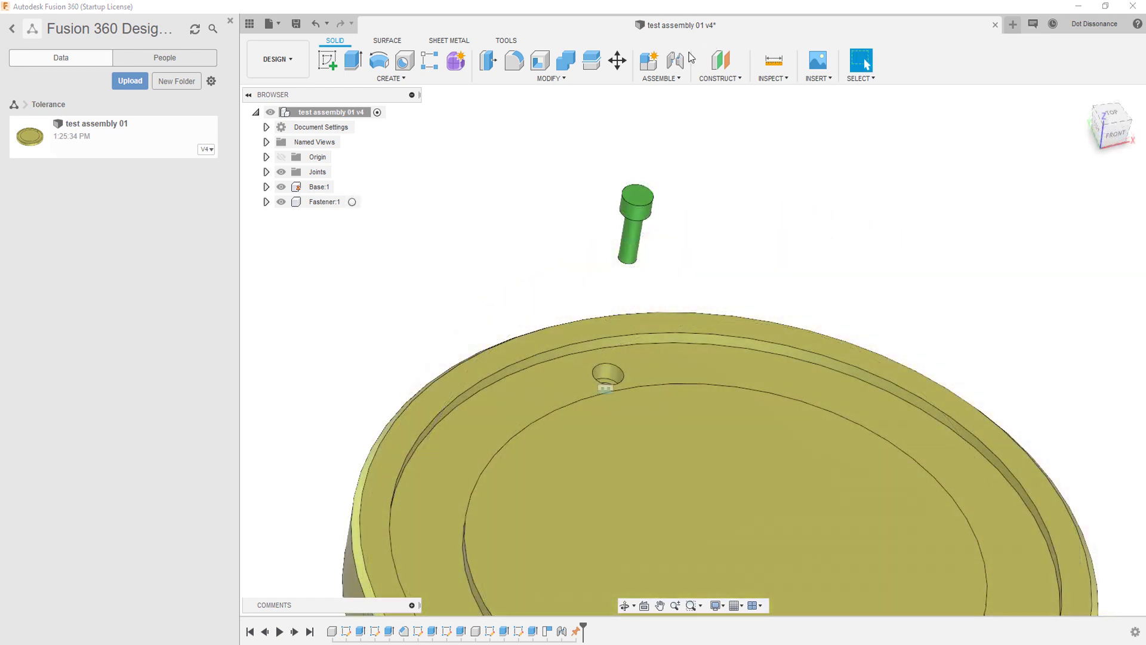
- Activate the Fastener component, review the Parameters table, then close it
{"action": "left_click", "coordinate": [350, 203]}
{"action": "left_click", "coordinate": [356, 202]}
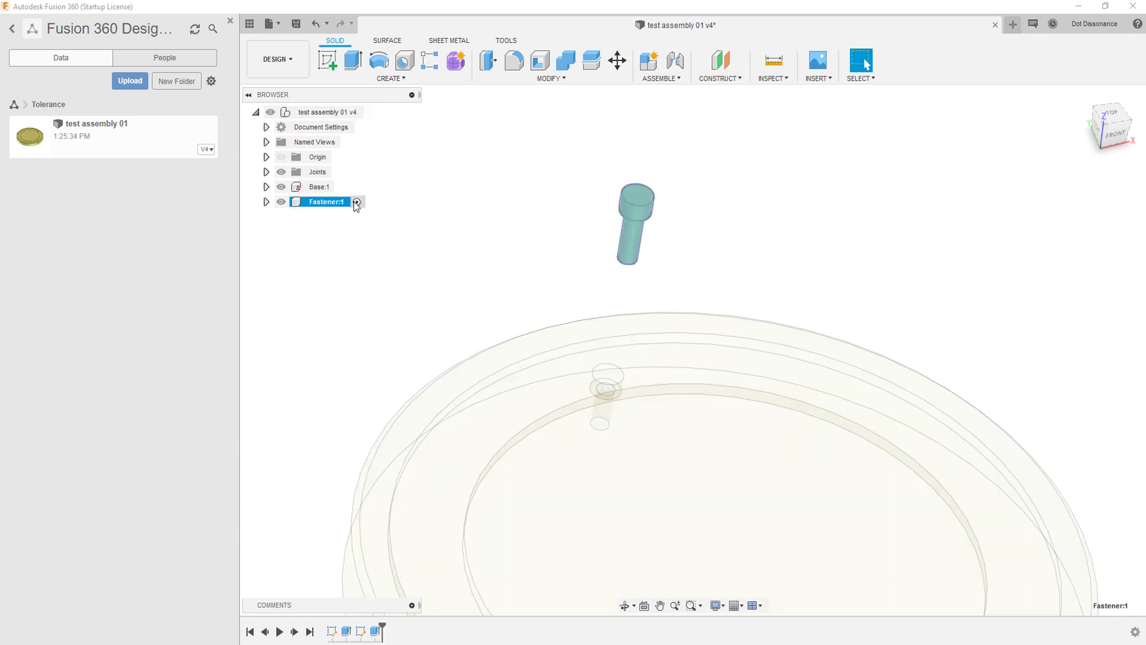
{"action": "left_click", "coordinate": [535, 84]}
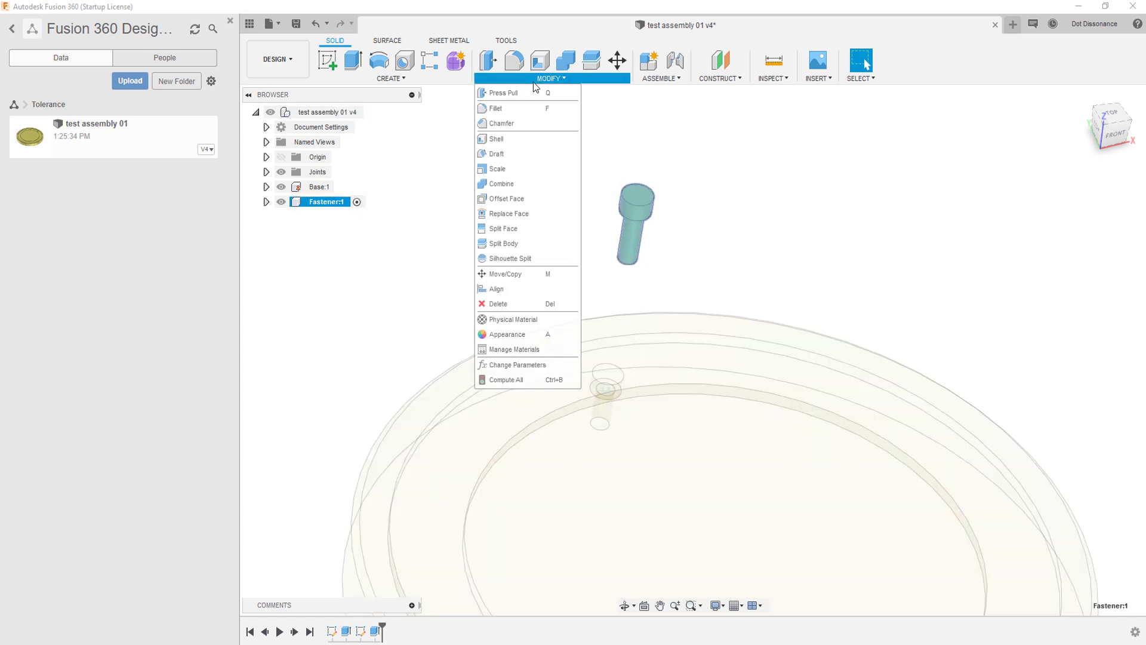
{"action": "left_click", "coordinate": [504, 372]}
{"action": "left_click_drag", "start_coordinate": [412, 375], "coordinate": [441, 277]}
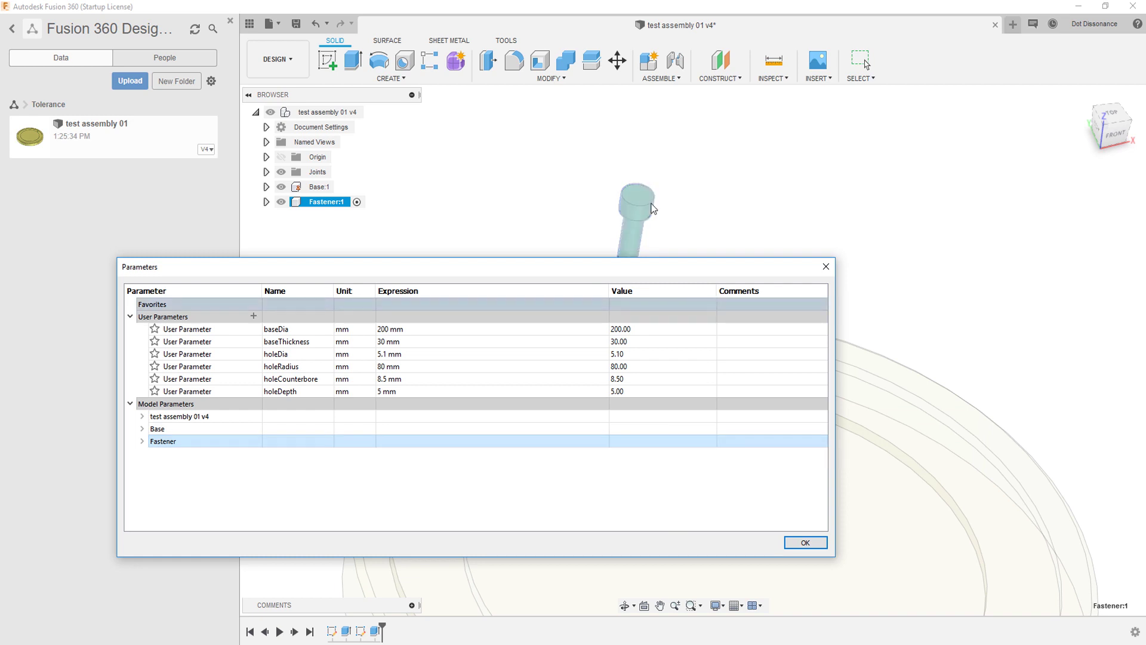
{"action": "left_click", "coordinate": [811, 543]}
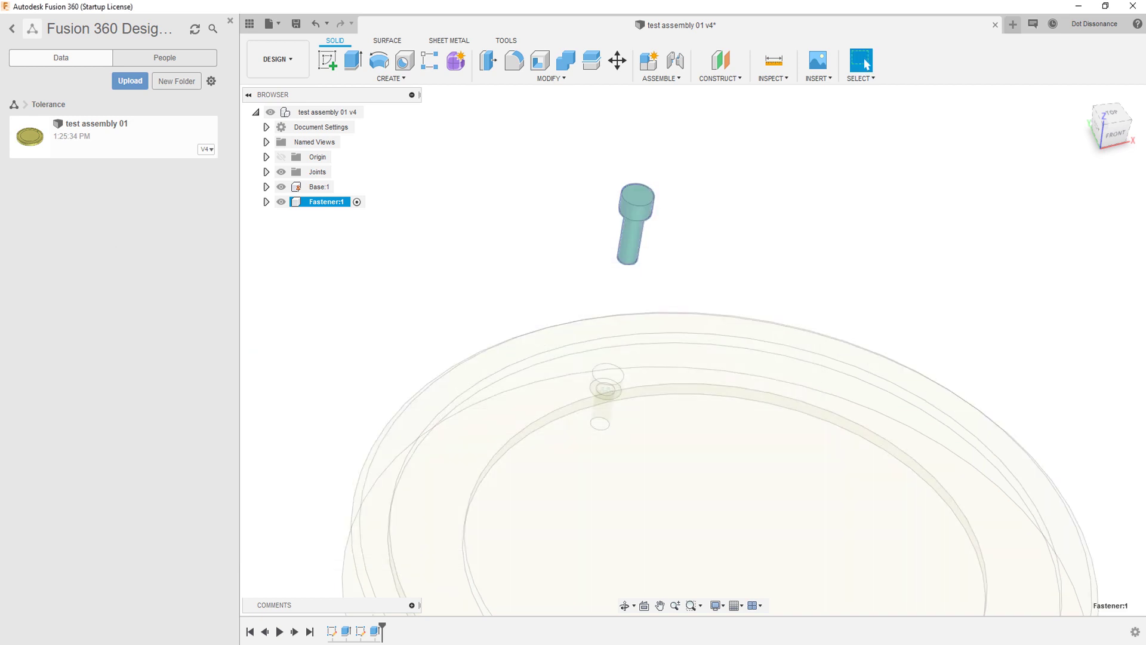
- Link the fastener shaft circle's Ø5.00 diameter to holeDia and finish Sketch1
{"action": "right_click", "coordinate": [332, 631]}
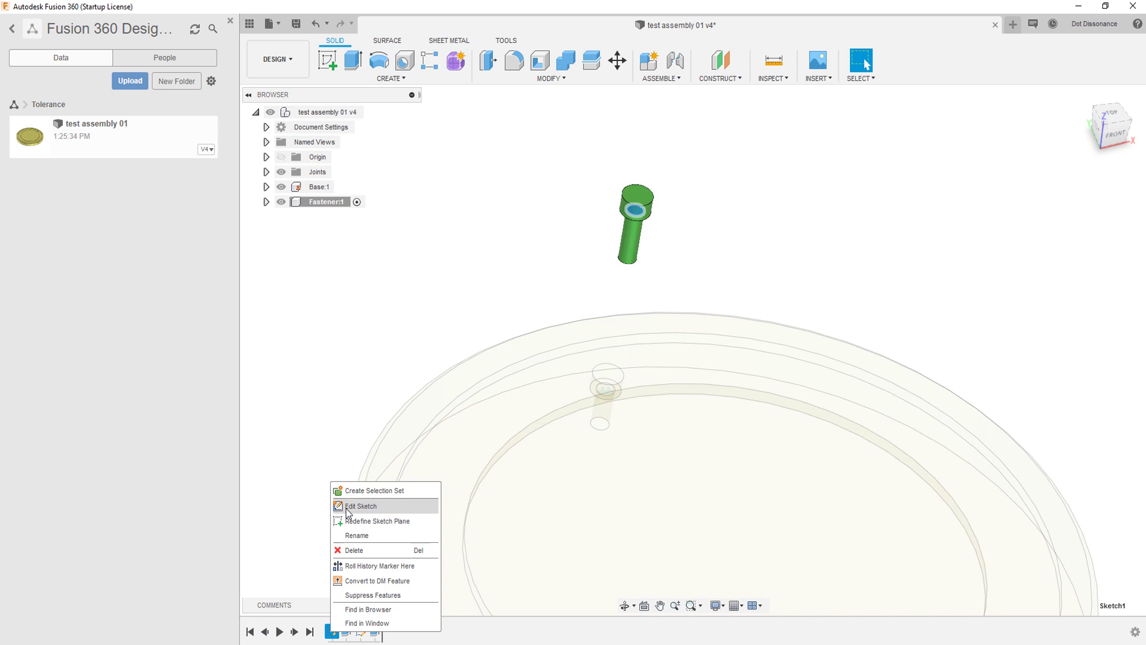
{"action": "left_click", "coordinate": [352, 505]}
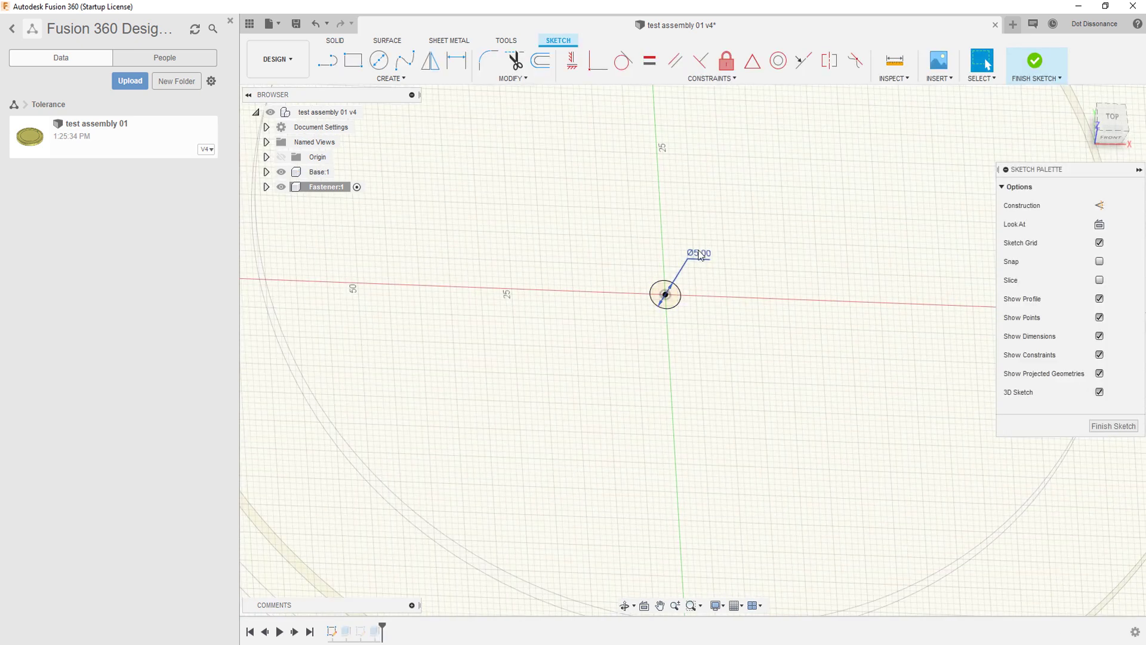
{"action": "double_click", "coordinate": [701, 255]}
{"action": "type", "text": "h"}
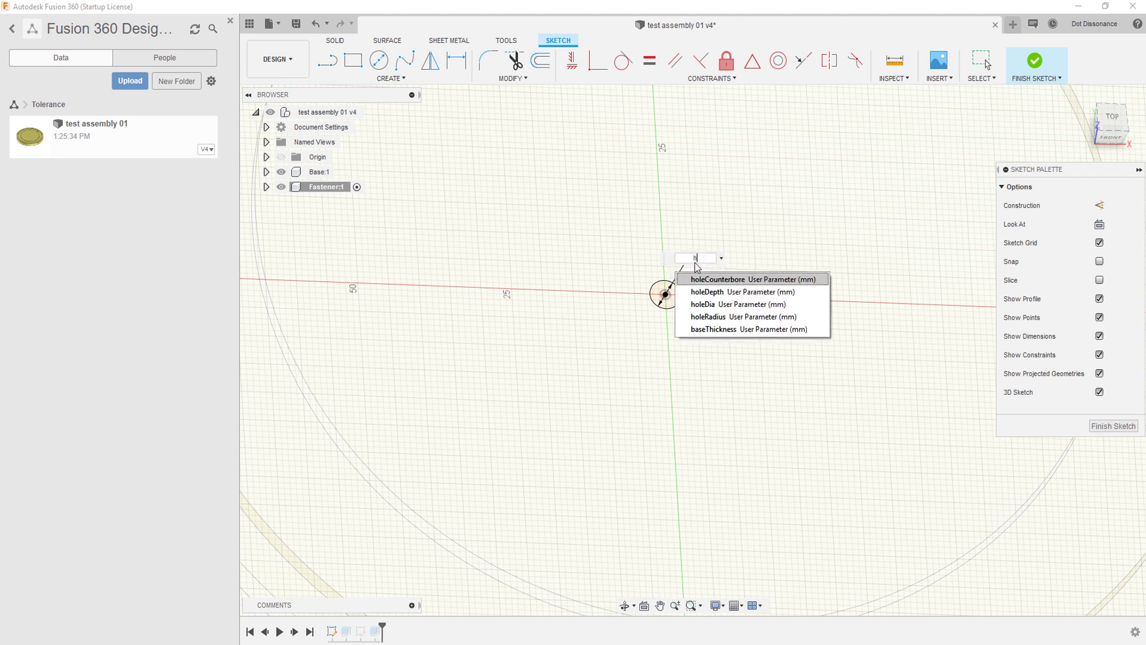
{"action": "left_click", "coordinate": [732, 304]}
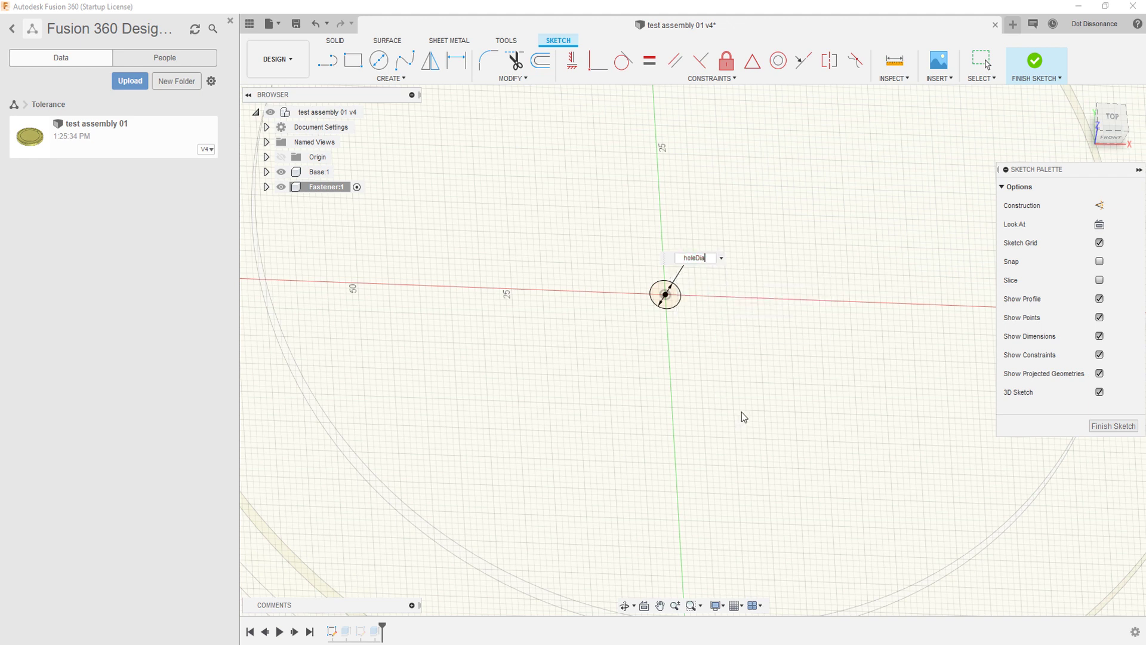
{"action": "key", "text": "Return"}
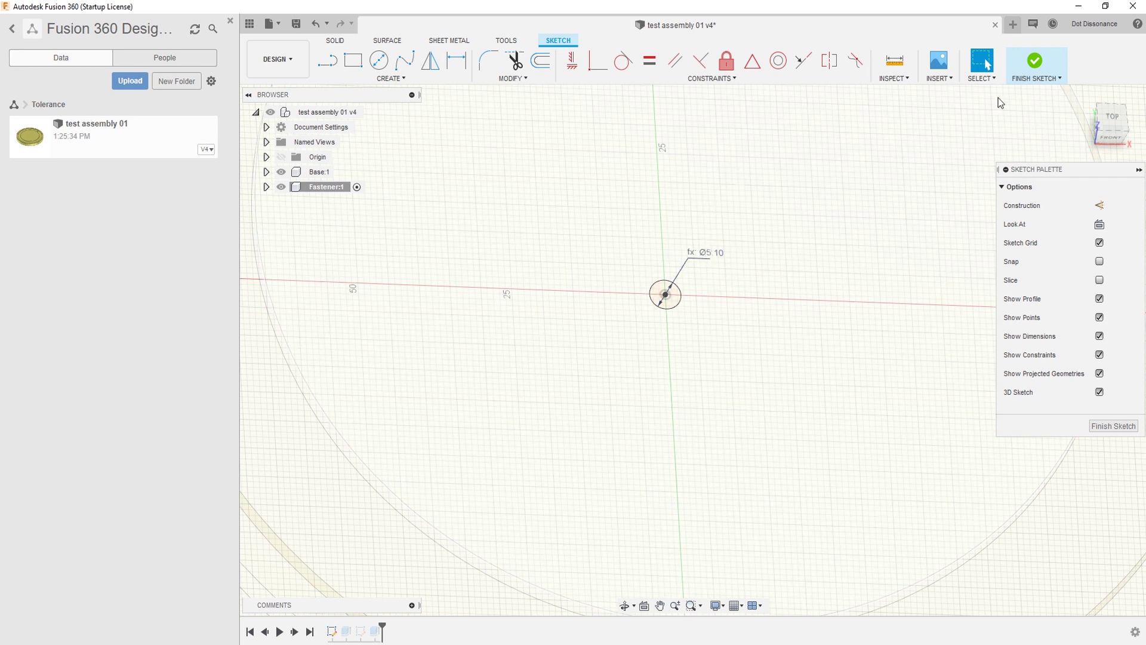
{"action": "left_click", "coordinate": [1035, 62]}
{"action": "scroll", "coordinate": [693, 504], "scroll_direction": "down", "scroll_amount": 8}
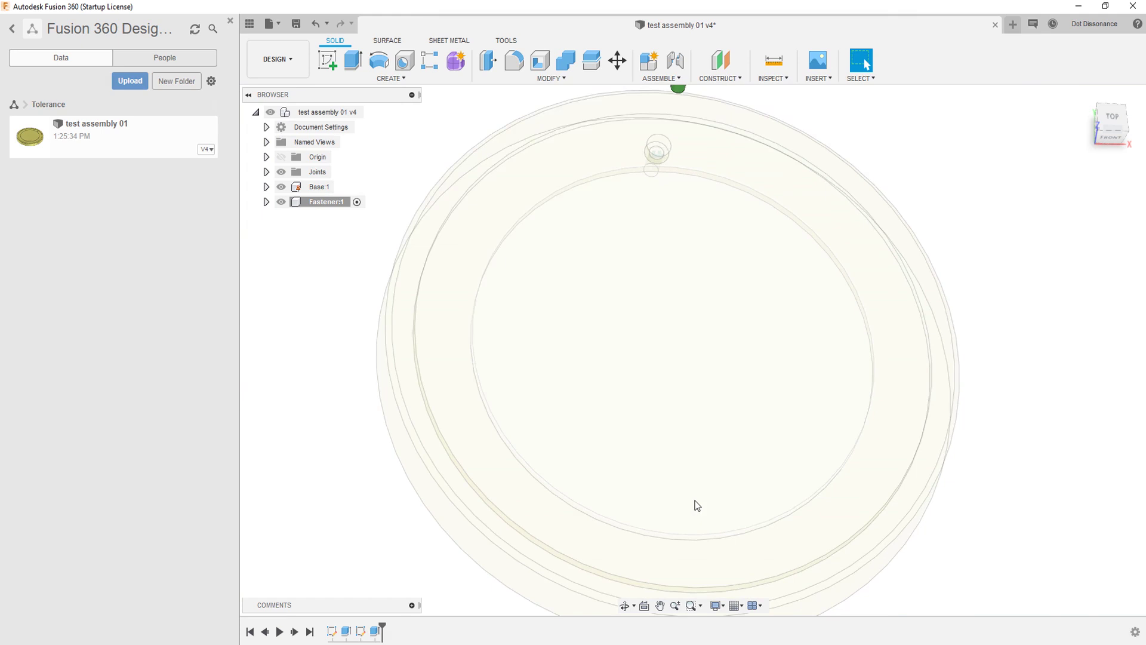
{"action": "scroll", "coordinate": [695, 203], "scroll_direction": "up", "scroll_amount": 1}
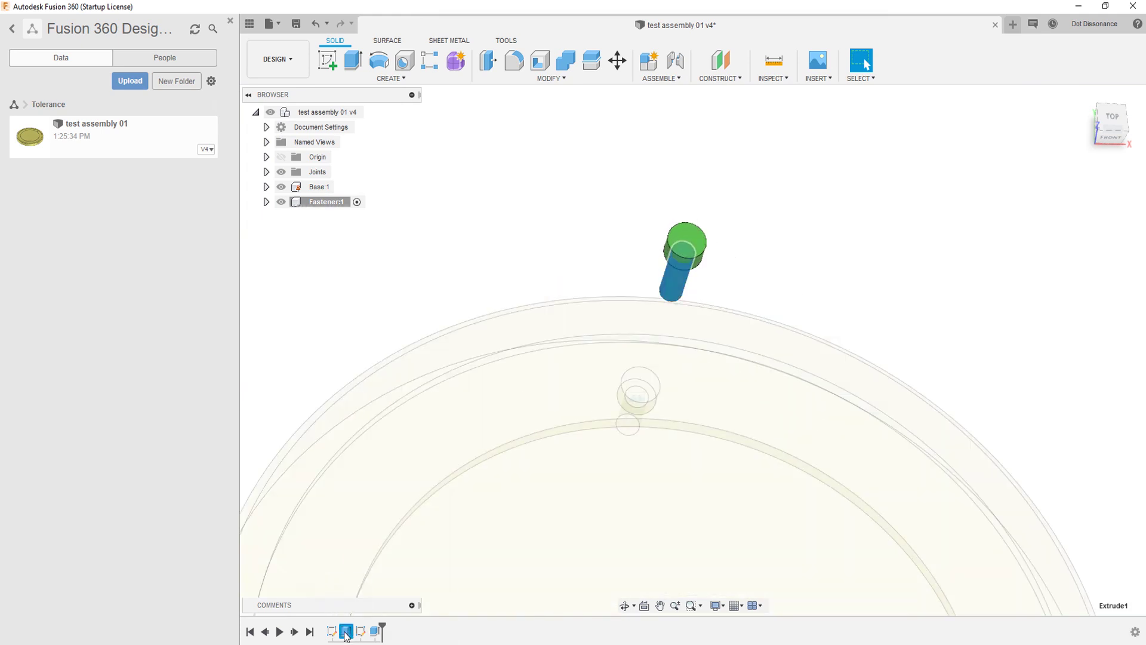
{"action": "right_click", "coordinate": [346, 631]}
{"action": "left_click", "coordinate": [385, 545]}
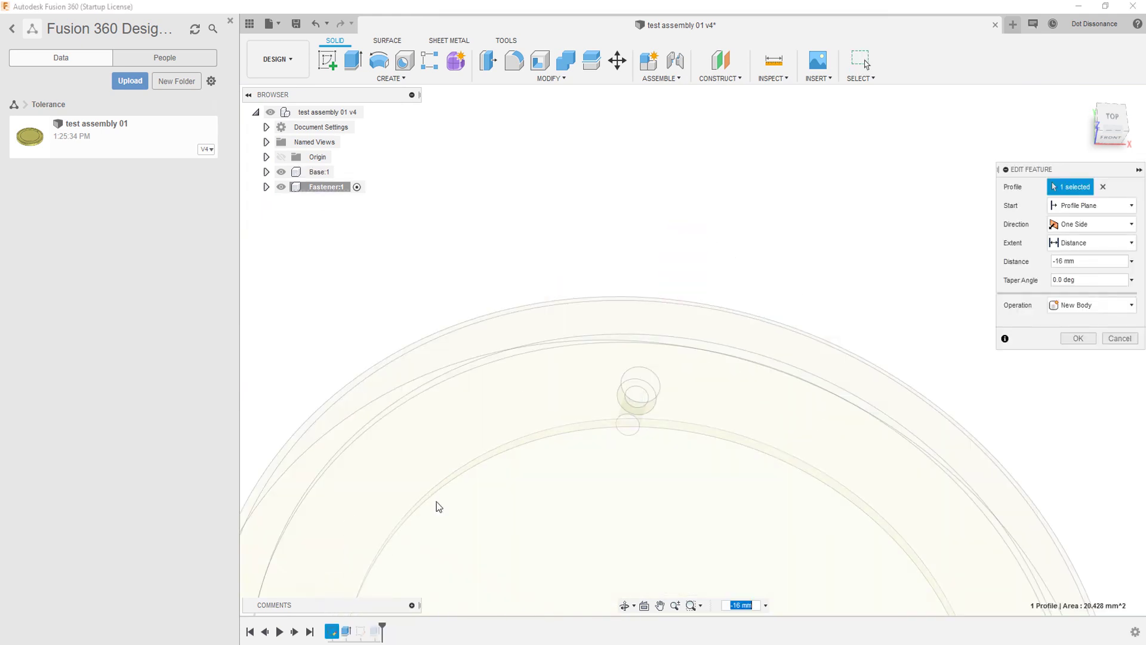
{"action": "scroll", "coordinate": [751, 306], "scroll_direction": "down", "scroll_amount": 3}
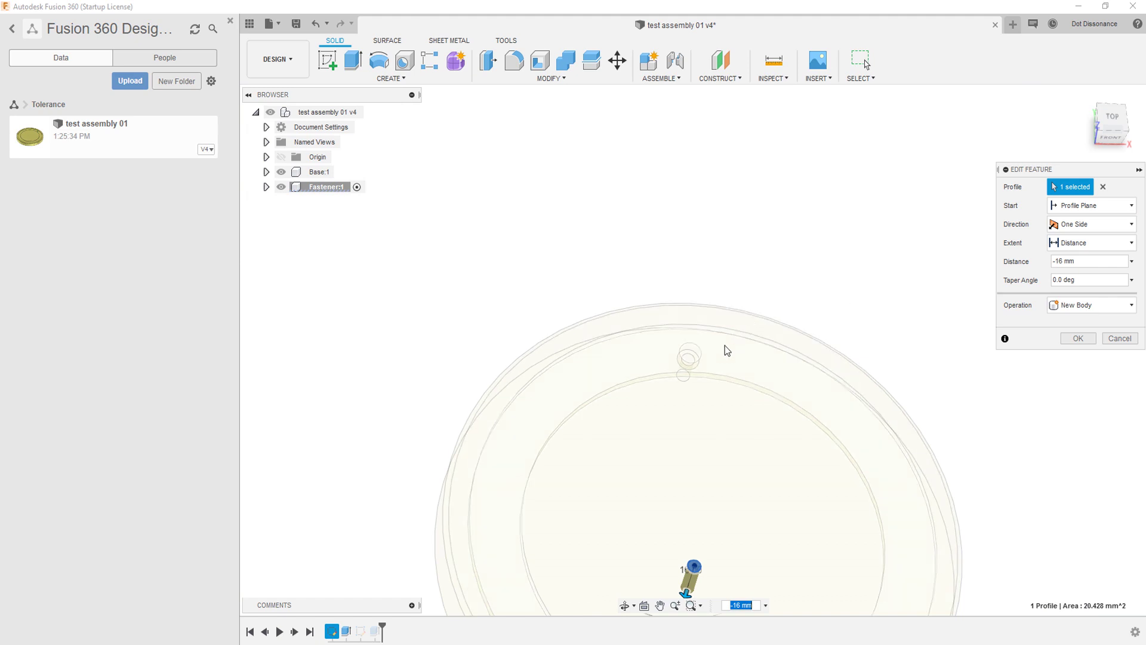
{"action": "middle_click_drag", "start_coordinate": [715, 471], "coordinate": [722, 386], "text": "shift"}
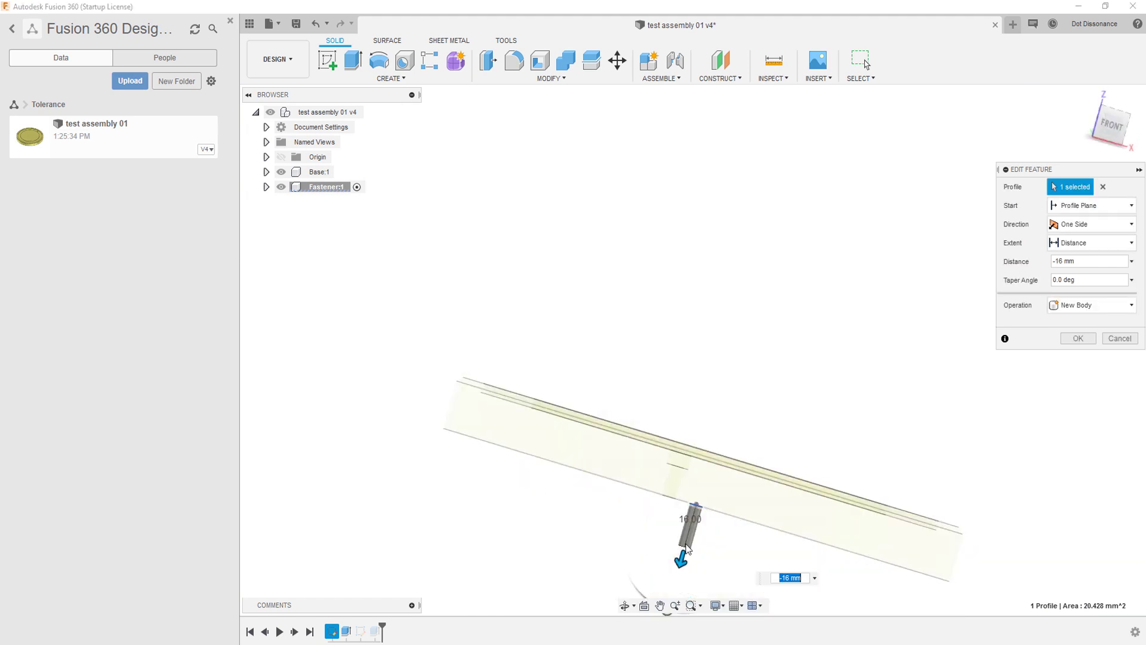
{"action": "left_click", "coordinate": [1119, 338]}
{"action": "right_click", "coordinate": [373, 633]}
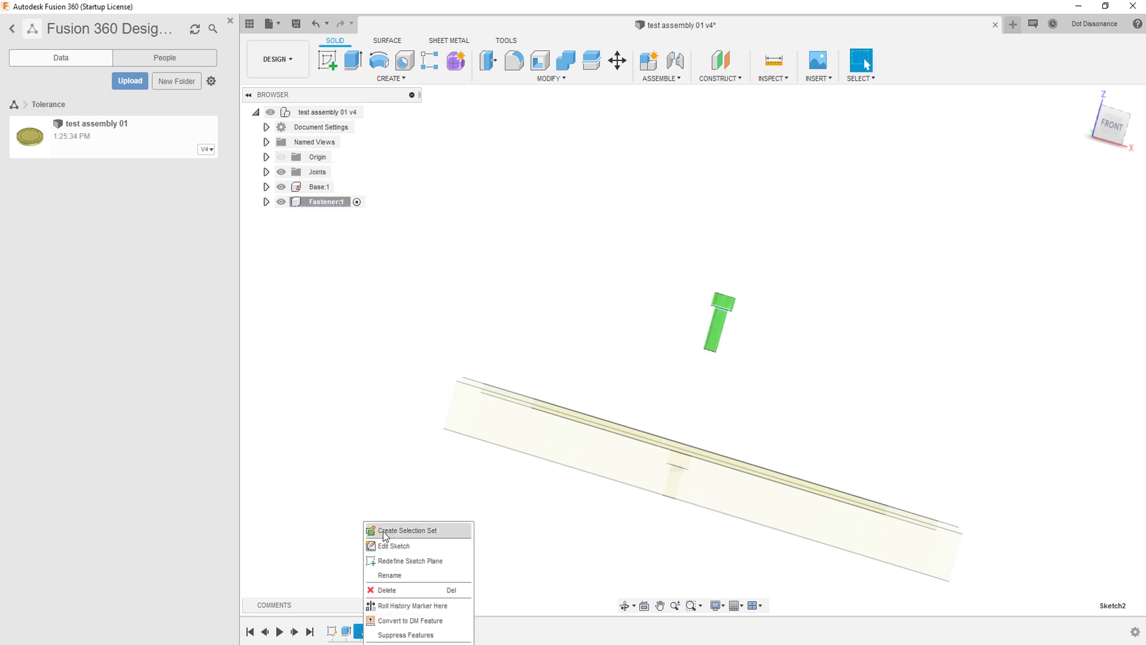
- Drive the fastener head circle's Ø8.50 diameter with holeCounterbore and finish Sketch2
{"action": "left_click", "coordinate": [388, 544]}
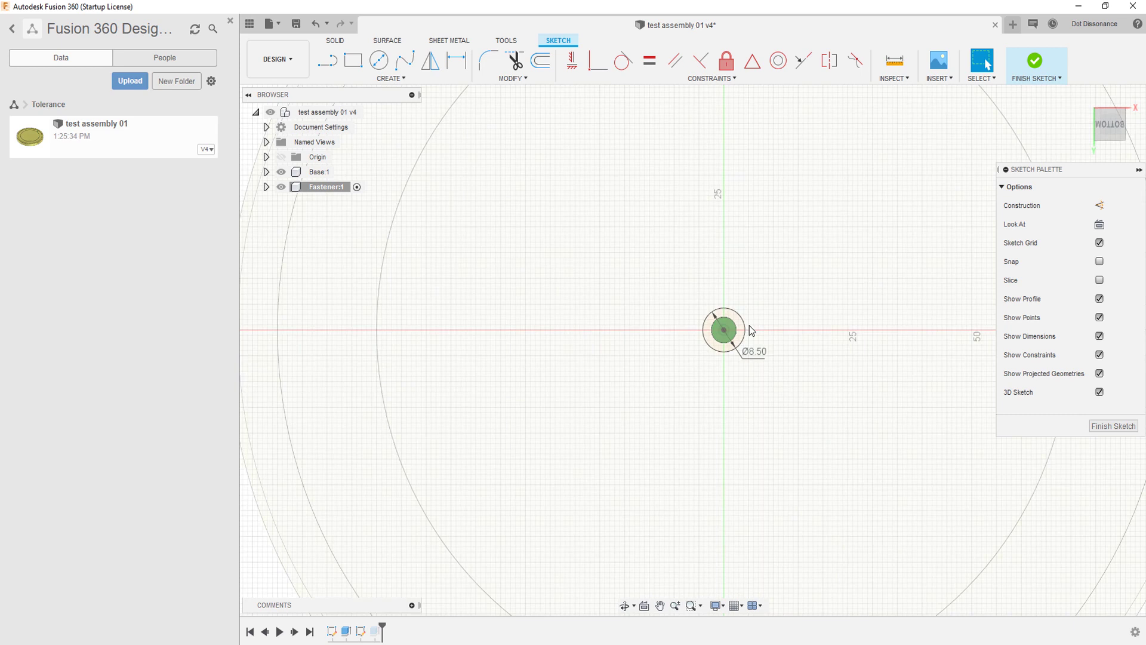
{"action": "double_click", "coordinate": [755, 376]}
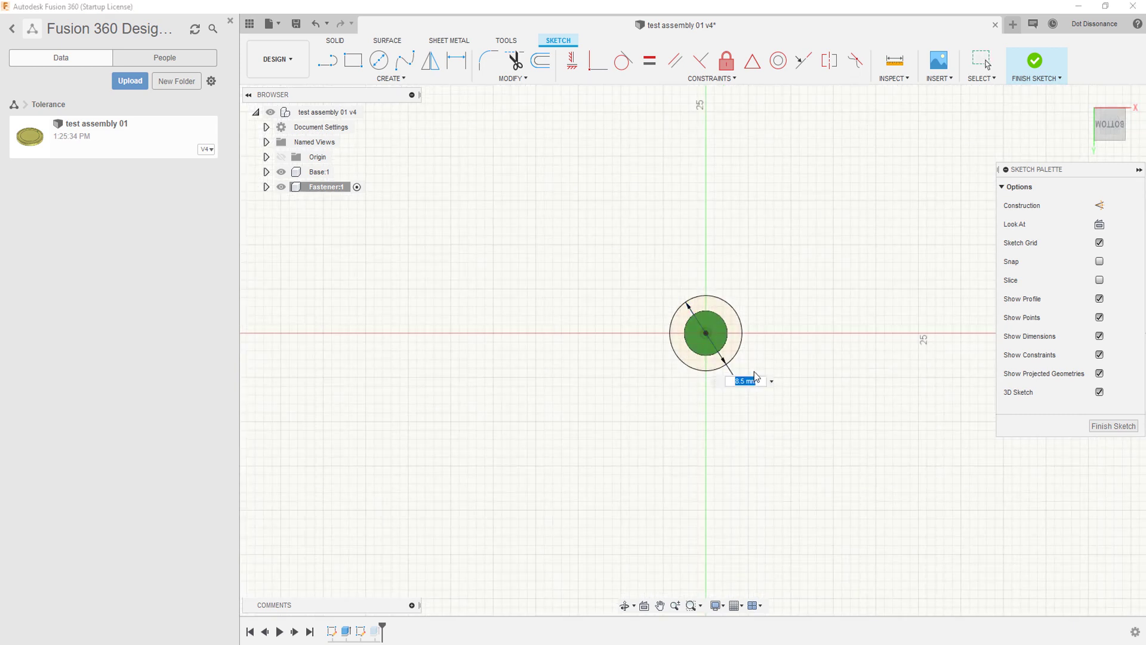
{"action": "type", "text": "h"}
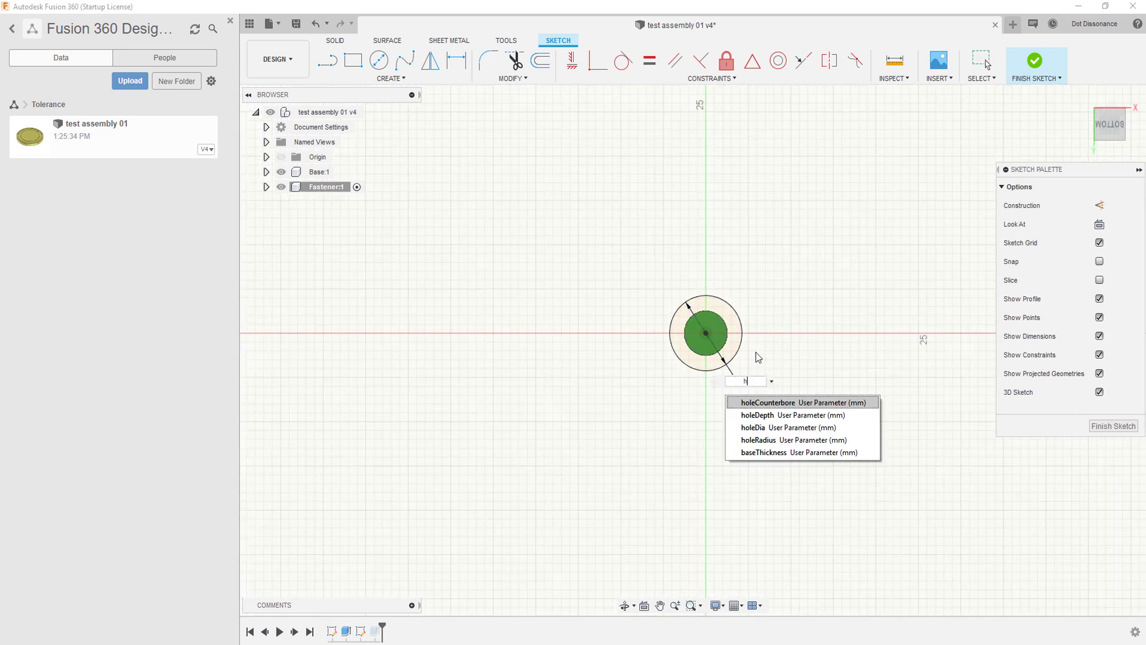
{"action": "left_click", "coordinate": [805, 405]}
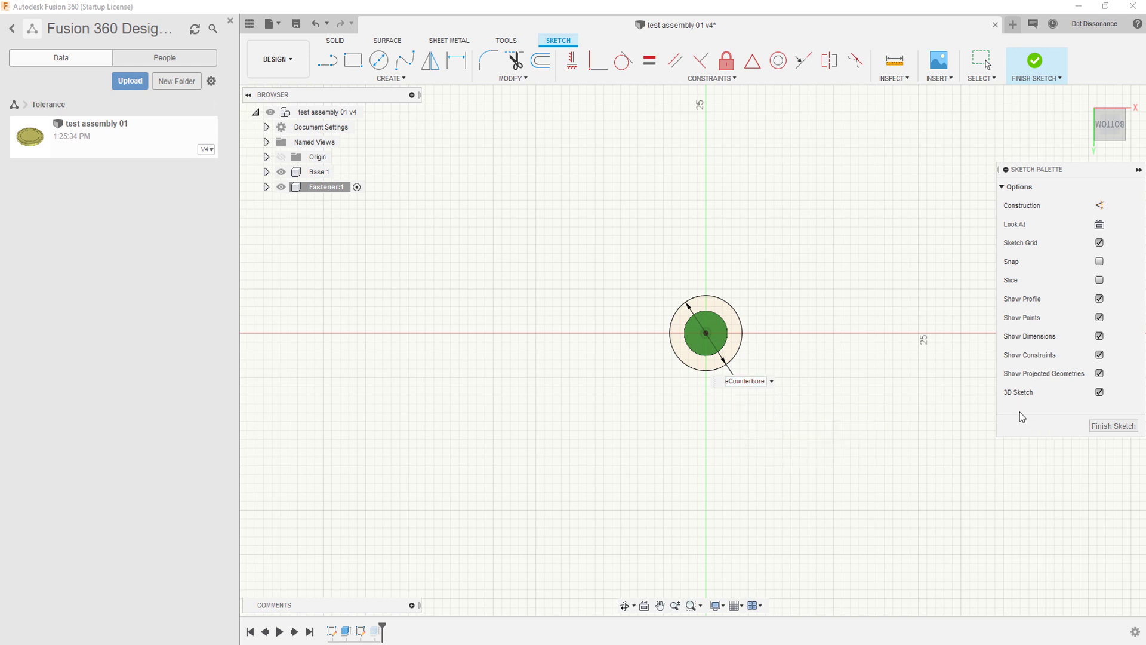
{"action": "key", "text": "Return"}
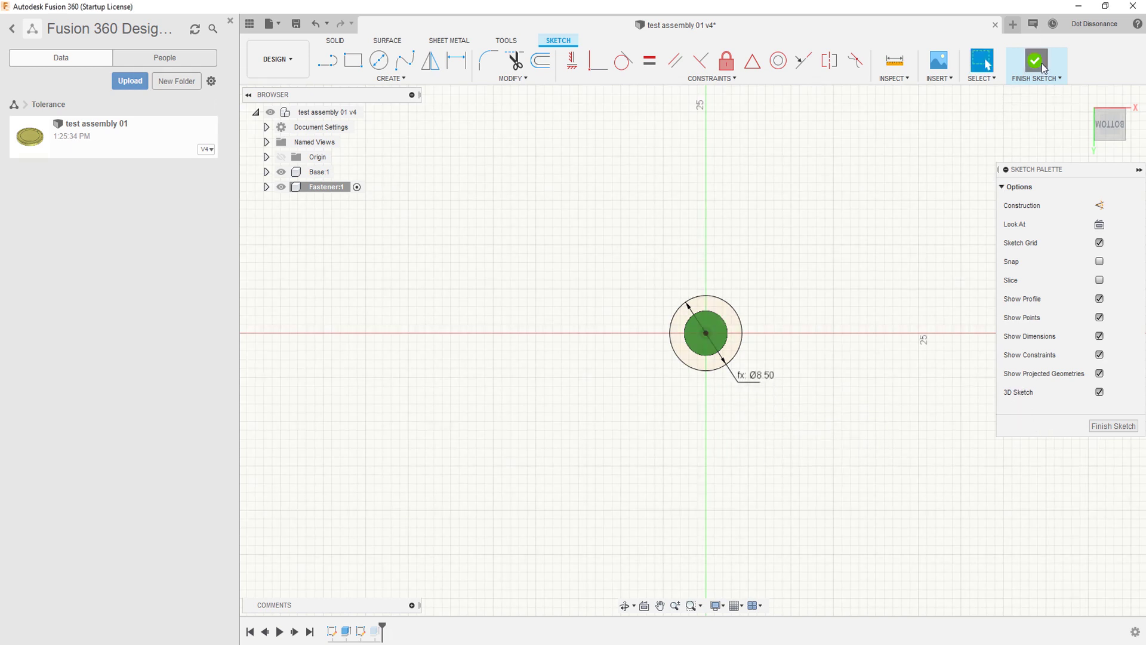
{"action": "left_click", "coordinate": [1041, 63]}
{"action": "scroll", "coordinate": [645, 450], "scroll_direction": "down", "scroll_amount": 5}
- Edit Extrude2 so the fastener head's distance uses holeDepth instead of 5 mm
{"action": "middle_click_drag", "start_coordinate": [701, 452], "coordinate": [762, 207], "text": "shift"}
{"action": "scroll", "coordinate": [678, 446], "scroll_direction": "up", "scroll_amount": 5}
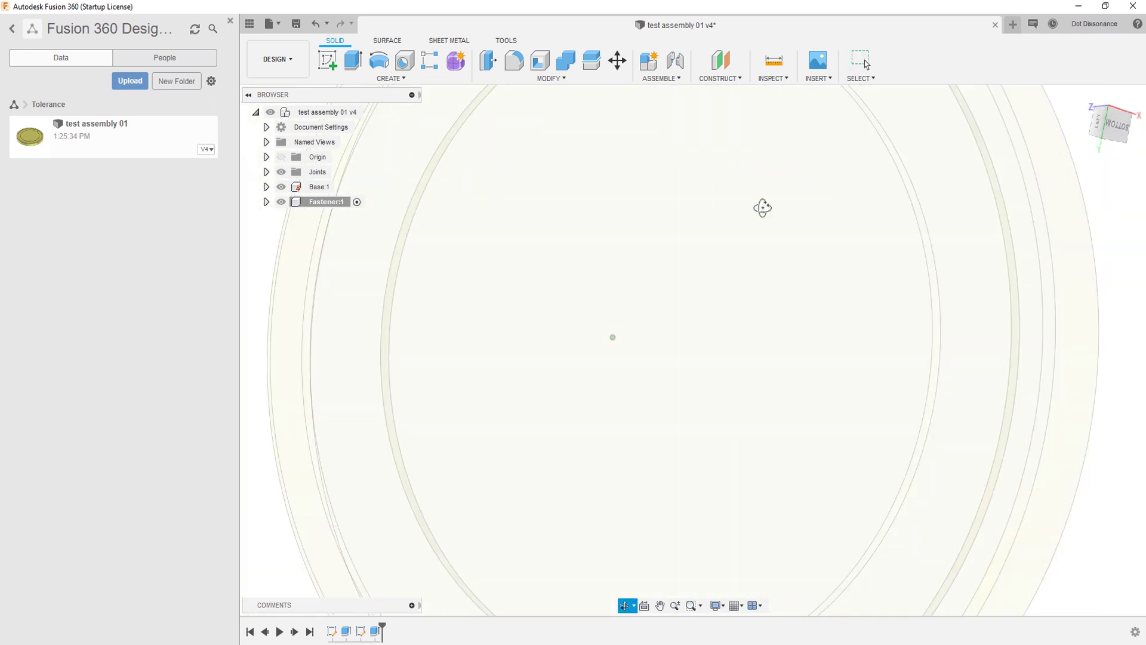
{"action": "scroll", "coordinate": [711, 297], "scroll_direction": "down", "scroll_amount": 5}
{"action": "middle_click_drag", "start_coordinate": [686, 325], "coordinate": [675, 420], "text": "shift"}
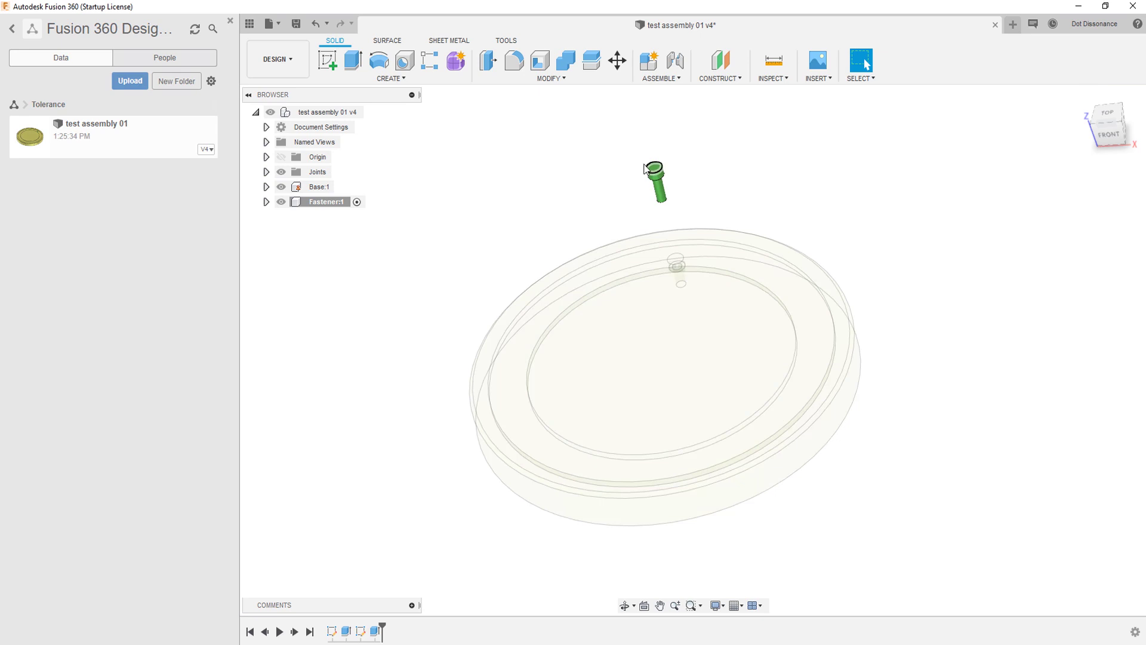
{"action": "scroll", "coordinate": [645, 169], "scroll_direction": "up", "scroll_amount": 5}
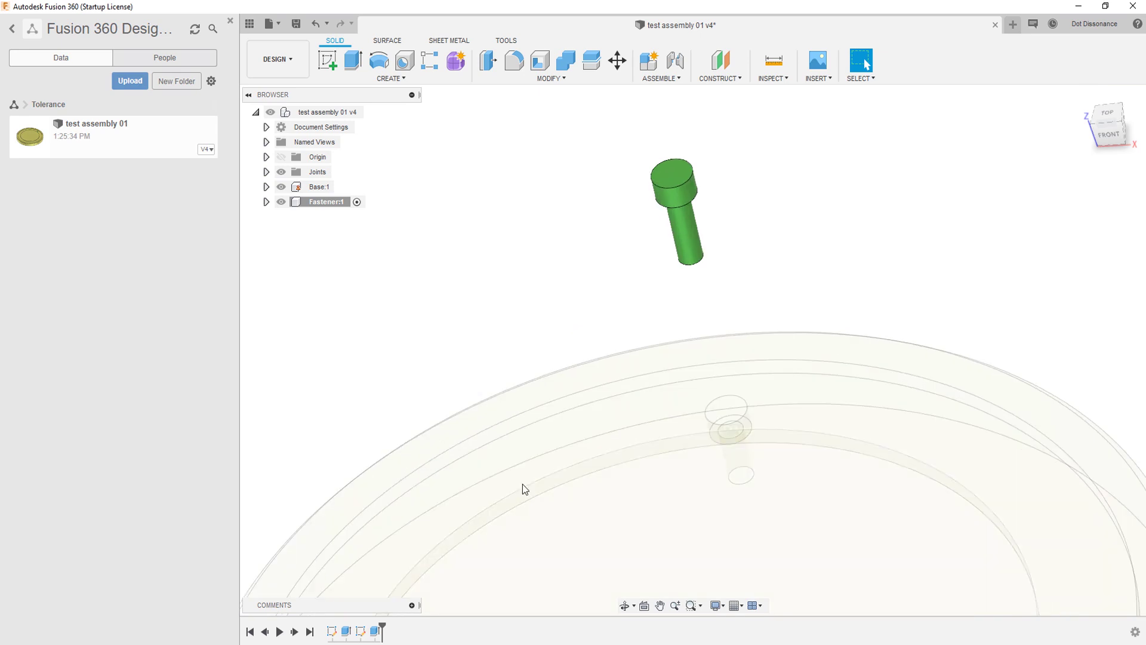
{"action": "right_click", "coordinate": [377, 638]}
{"action": "left_click", "coordinate": [426, 511]}
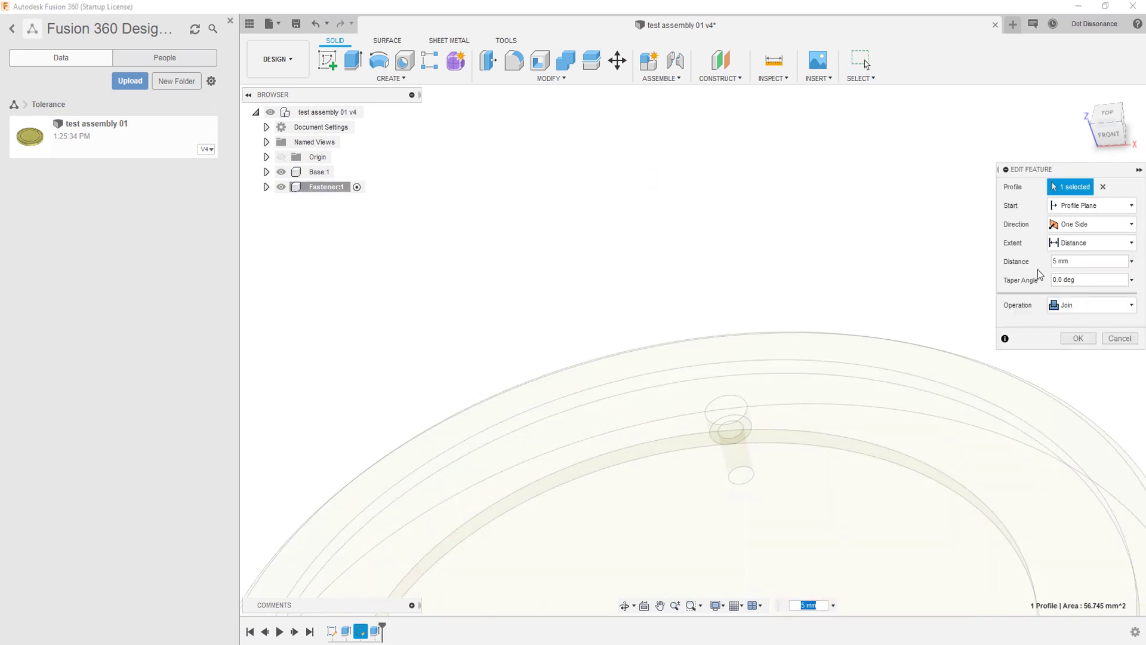
{"action": "left_click", "coordinate": [1092, 263]}
{"action": "type", "text": "h"}
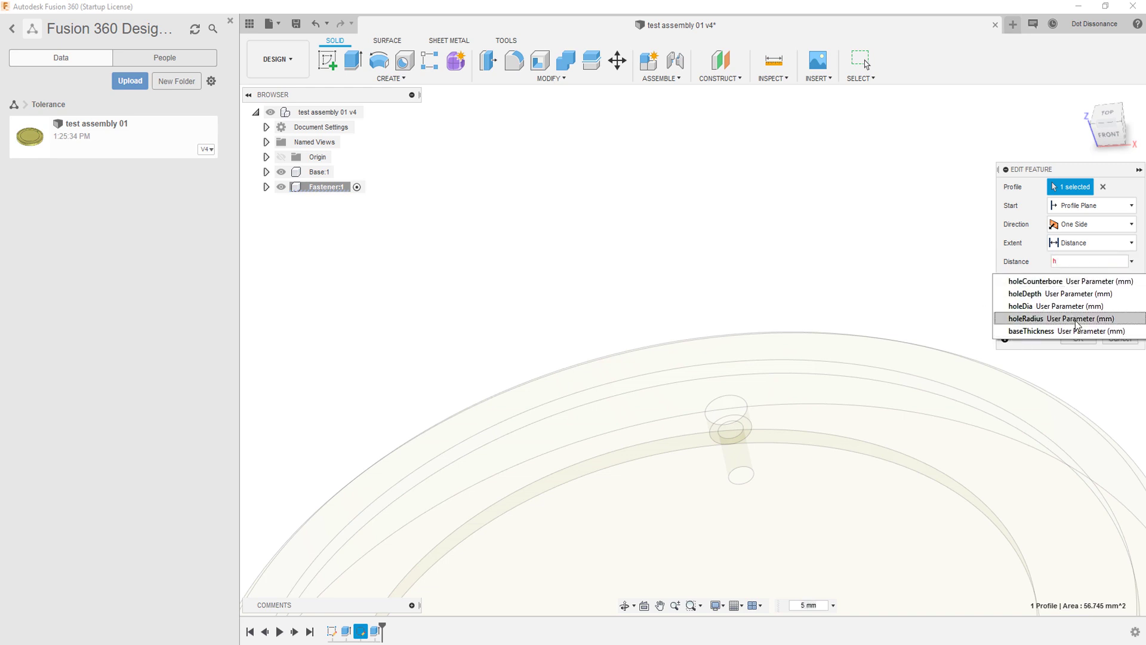
{"action": "left_click", "coordinate": [1046, 294]}
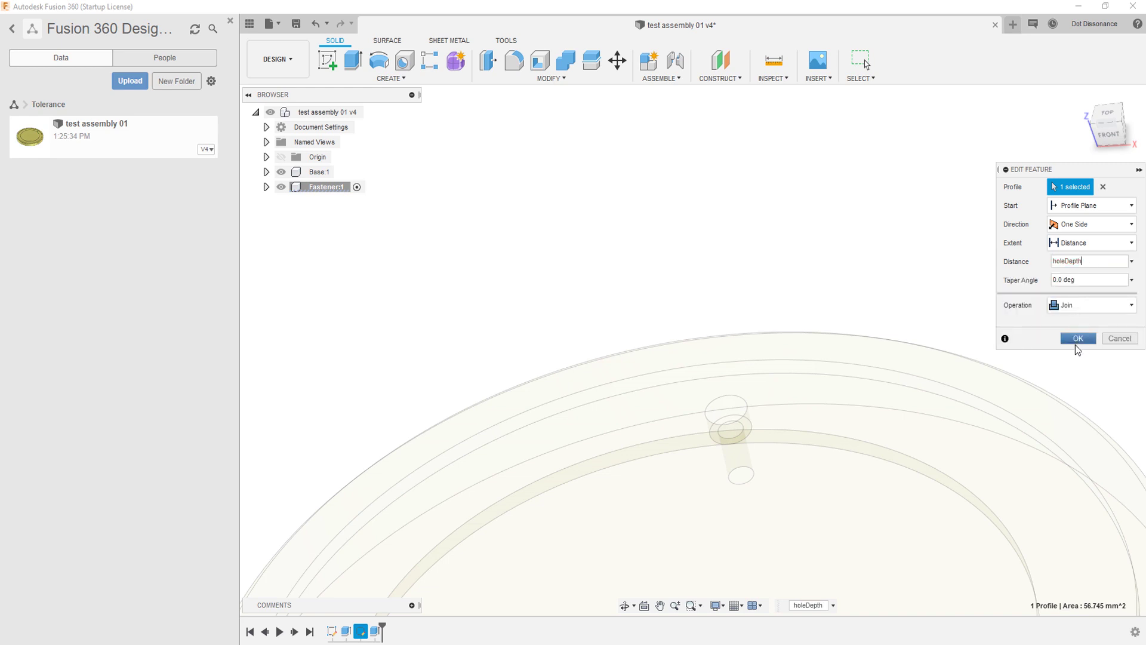
{"action": "left_click", "coordinate": [1078, 339]}
{"action": "scroll", "coordinate": [683, 307], "scroll_direction": "down", "scroll_amount": 3}
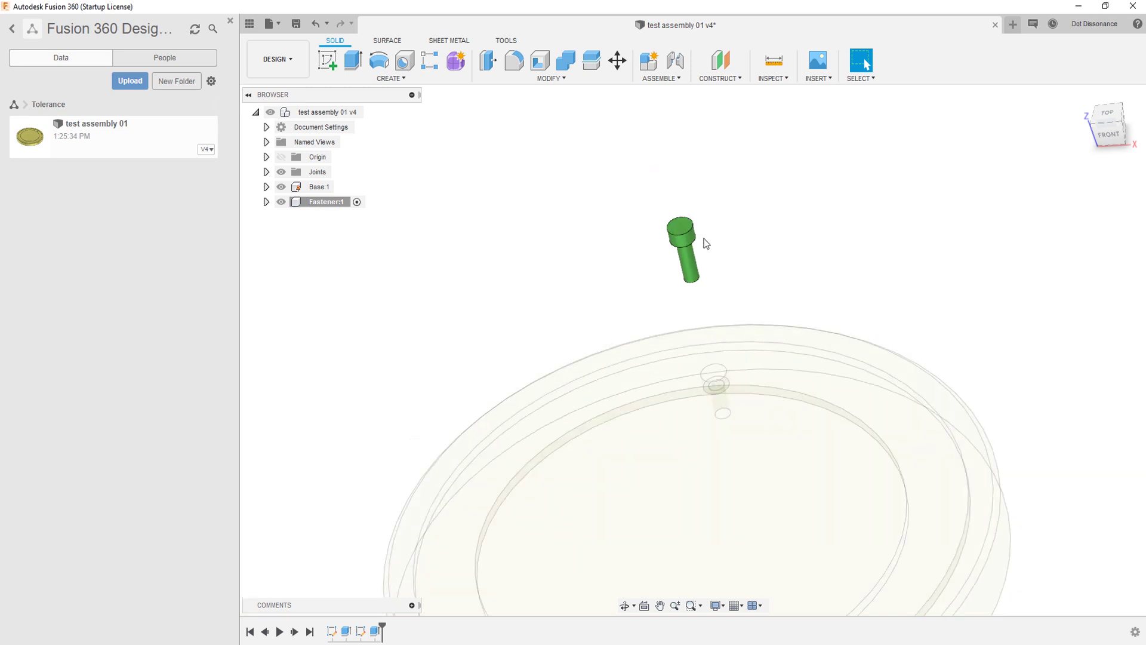
- Reactivate the top-level assembly and show the MODIFY menu's commands
{"action": "middle_click_drag", "start_coordinate": [747, 330], "coordinate": [773, 349], "text": "shift"}
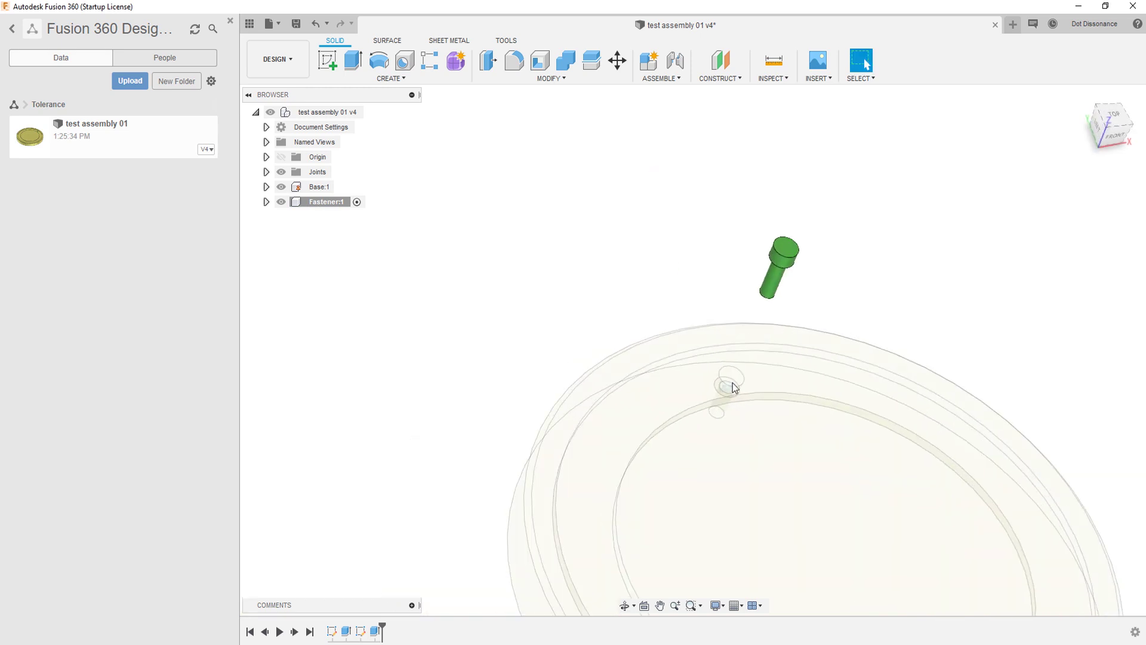
{"action": "left_click", "coordinate": [376, 112]}
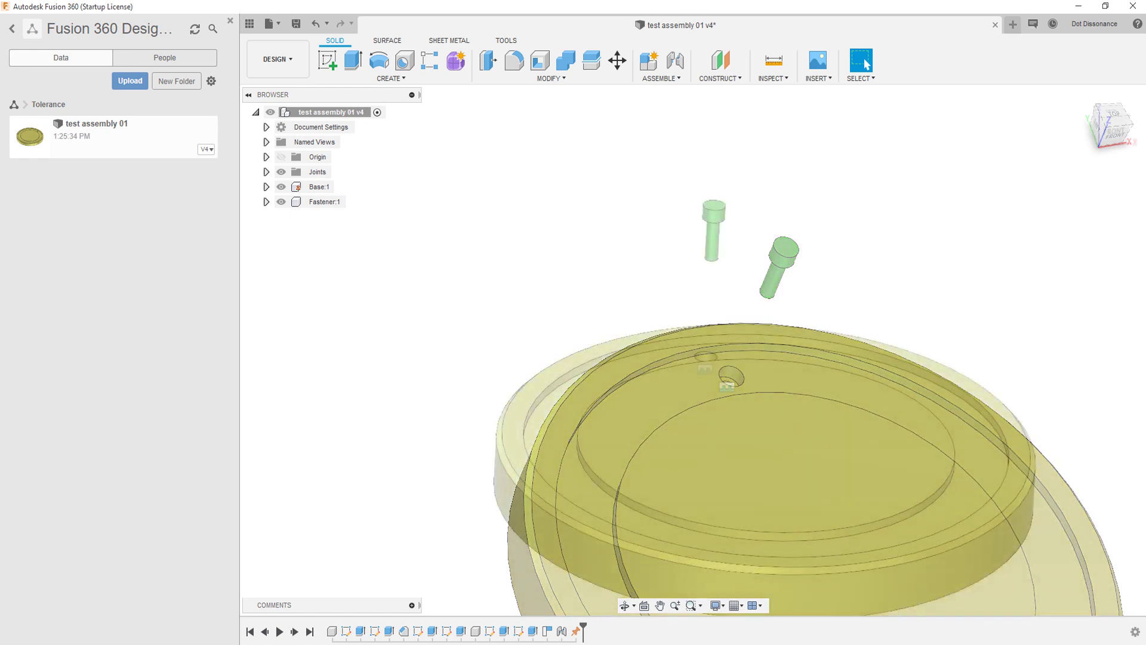
{"action": "left_click", "coordinate": [550, 81]}
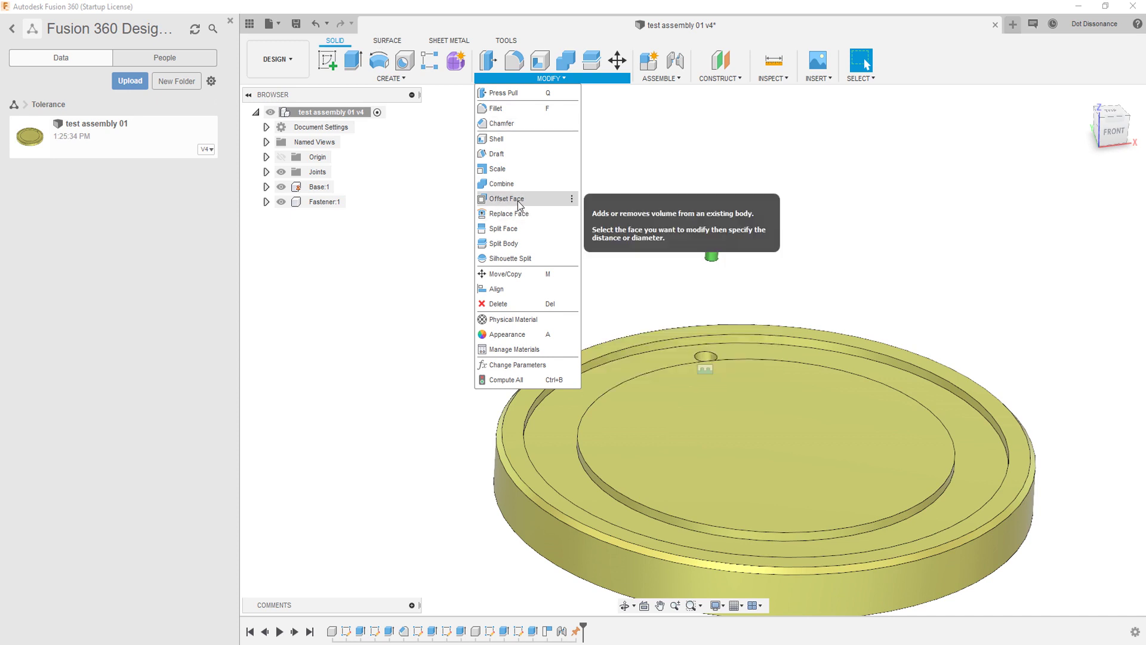
- Preview a -3 mm Offset Face on the hole's cylindrical wall, then cancel it unchanged
{"action": "left_click", "coordinate": [519, 202]}
{"action": "scroll", "coordinate": [710, 353], "scroll_direction": "up", "scroll_amount": 6}
{"action": "middle_click_drag", "start_coordinate": [736, 234], "coordinate": [715, 323], "text": "shift"}
{"action": "scroll", "coordinate": [715, 324], "scroll_direction": "up", "scroll_amount": 5}
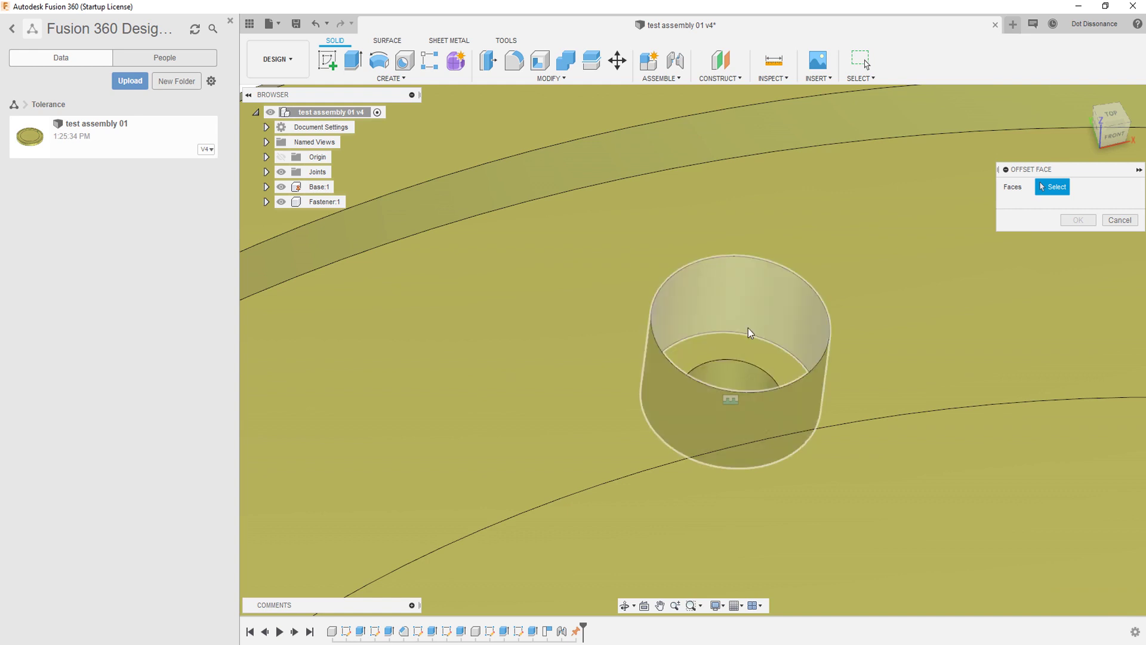
{"action": "left_click", "coordinate": [751, 287]}
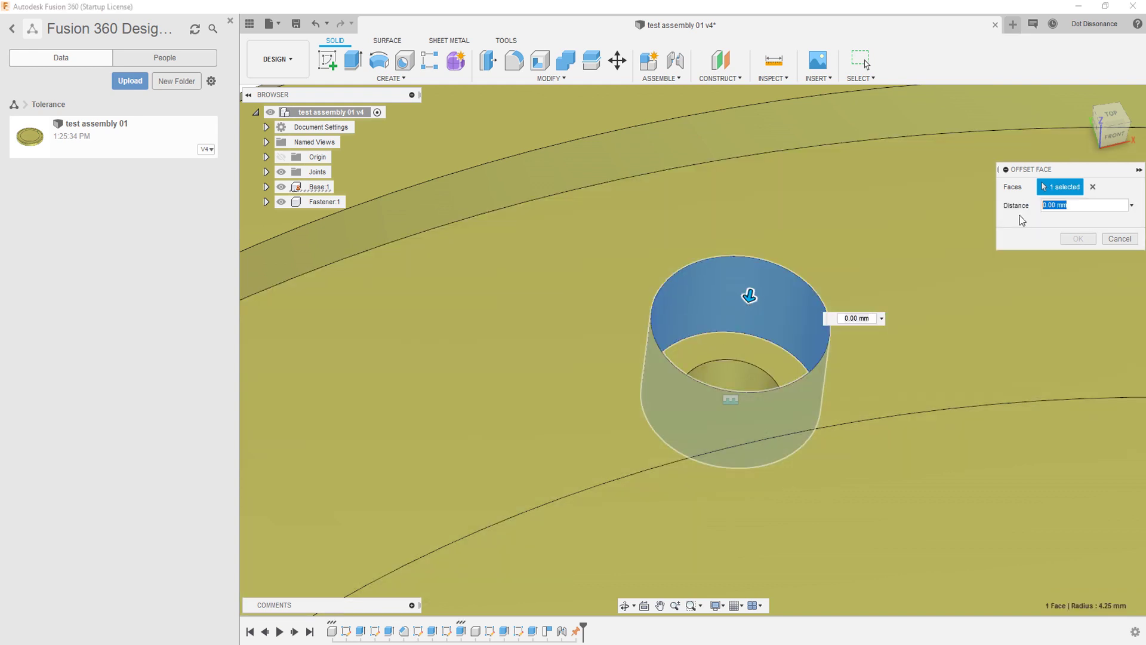
{"action": "type", "text": "-3"}
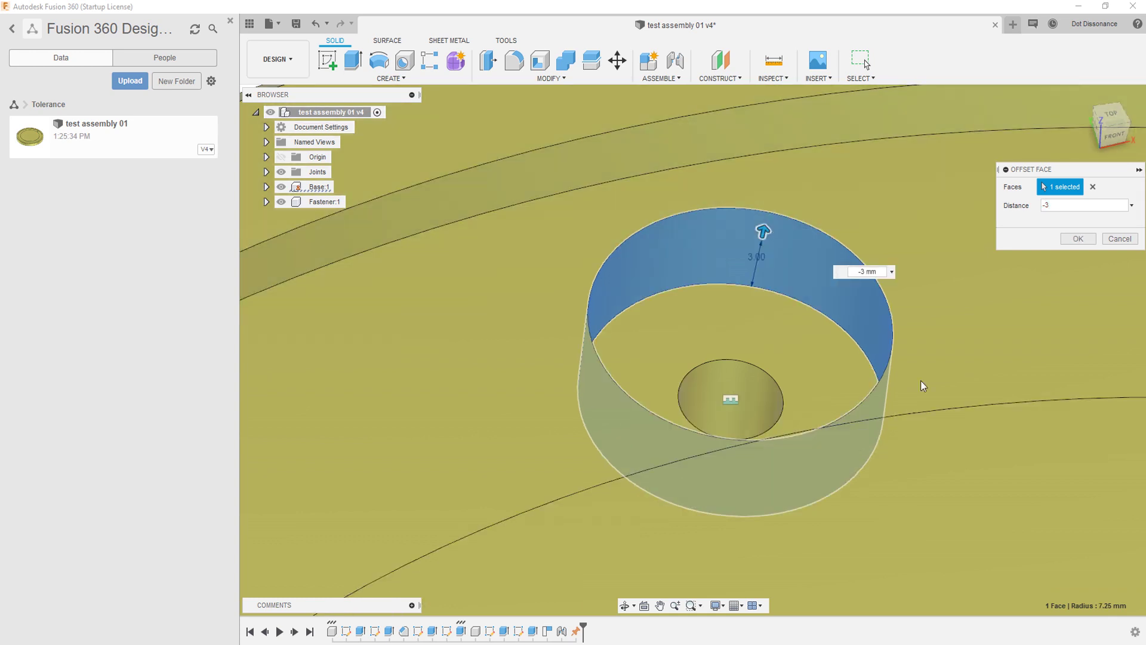
{"action": "scroll", "coordinate": [707, 346], "scroll_direction": "down", "scroll_amount": 3}
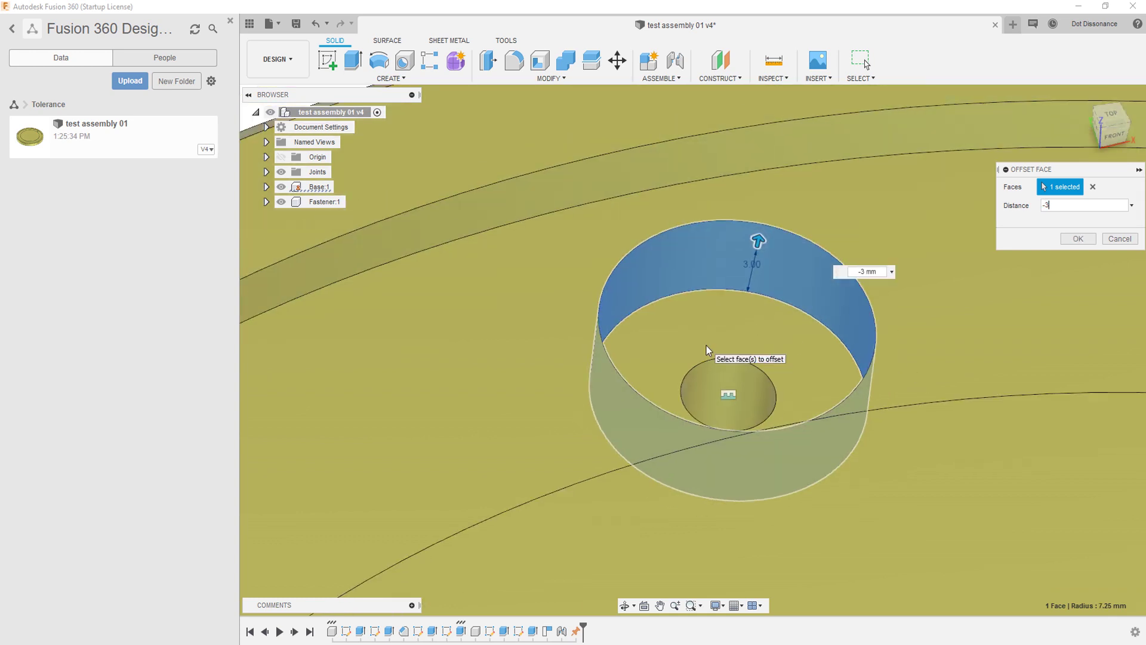
{"action": "scroll", "coordinate": [708, 343], "scroll_direction": "down", "scroll_amount": 1}
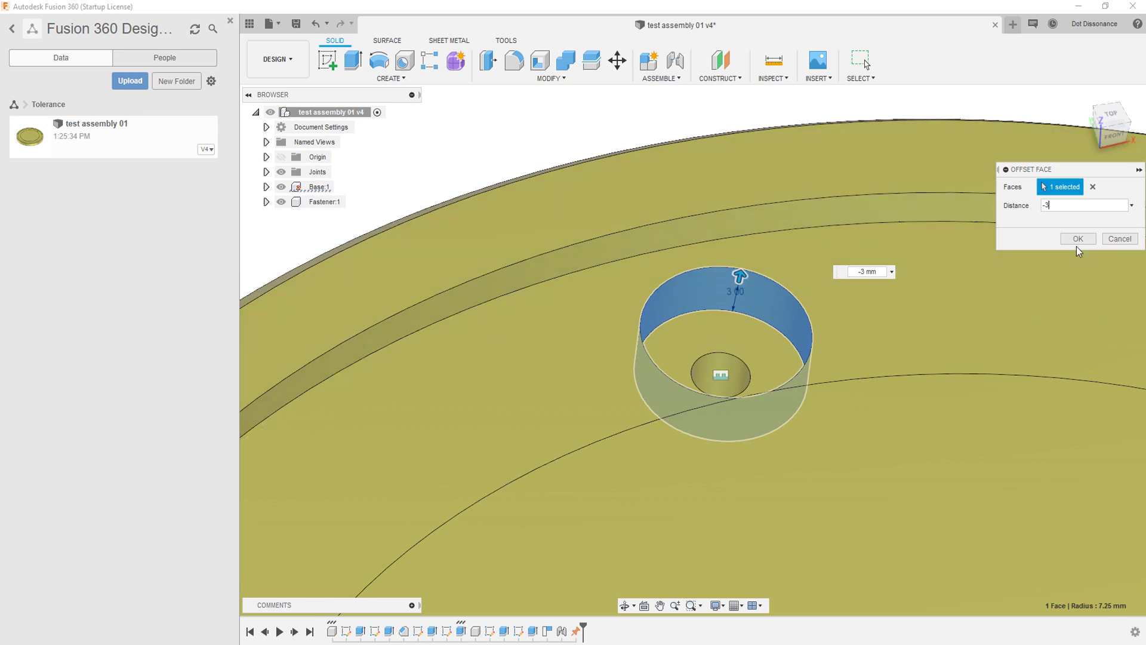
{"action": "left_click", "coordinate": [1120, 239]}
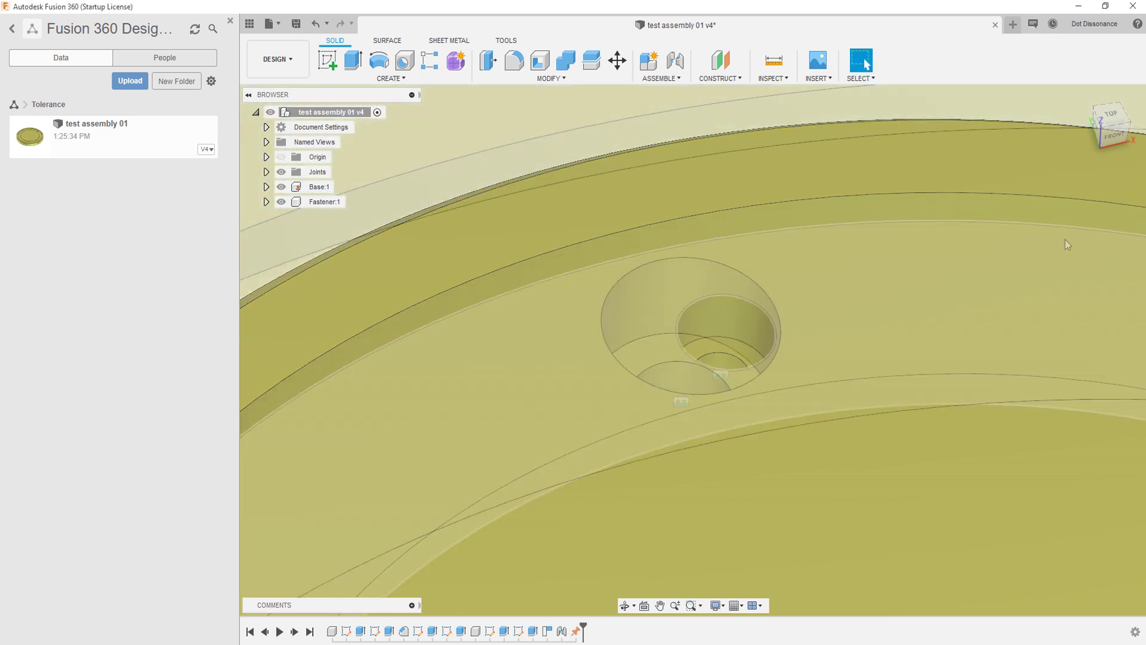
- Drag the fastener along the hole axis until its end sits below the hole rim
{"action": "scroll", "coordinate": [596, 425], "scroll_direction": "down", "scroll_amount": 2}
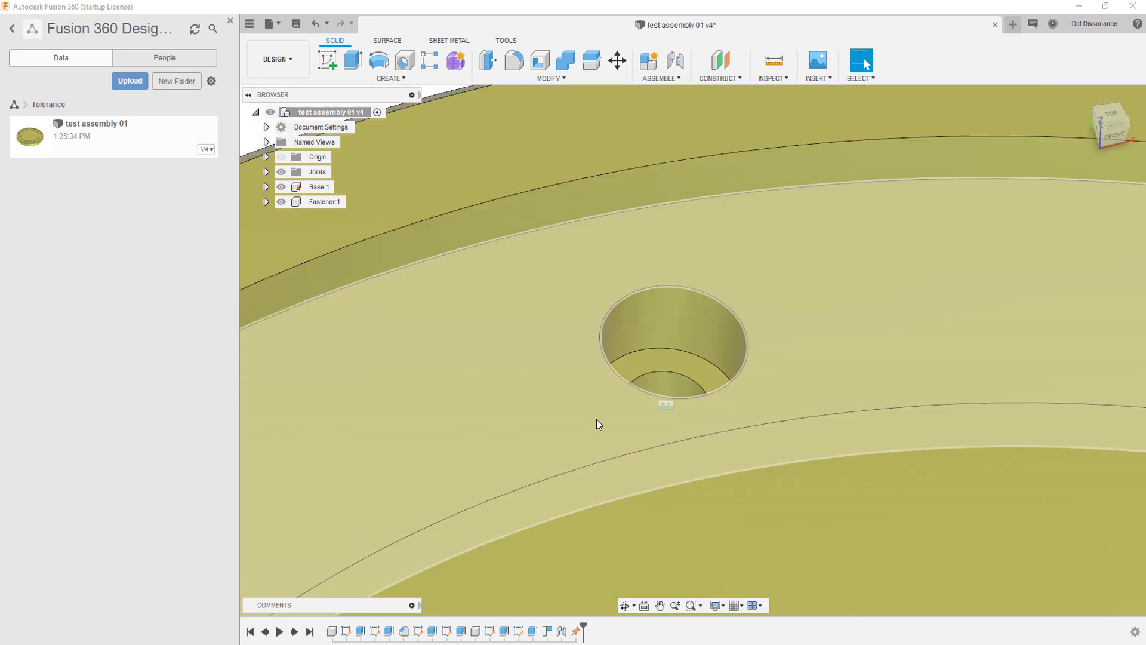
{"action": "scroll", "coordinate": [739, 352], "scroll_direction": "up", "scroll_amount": 3}
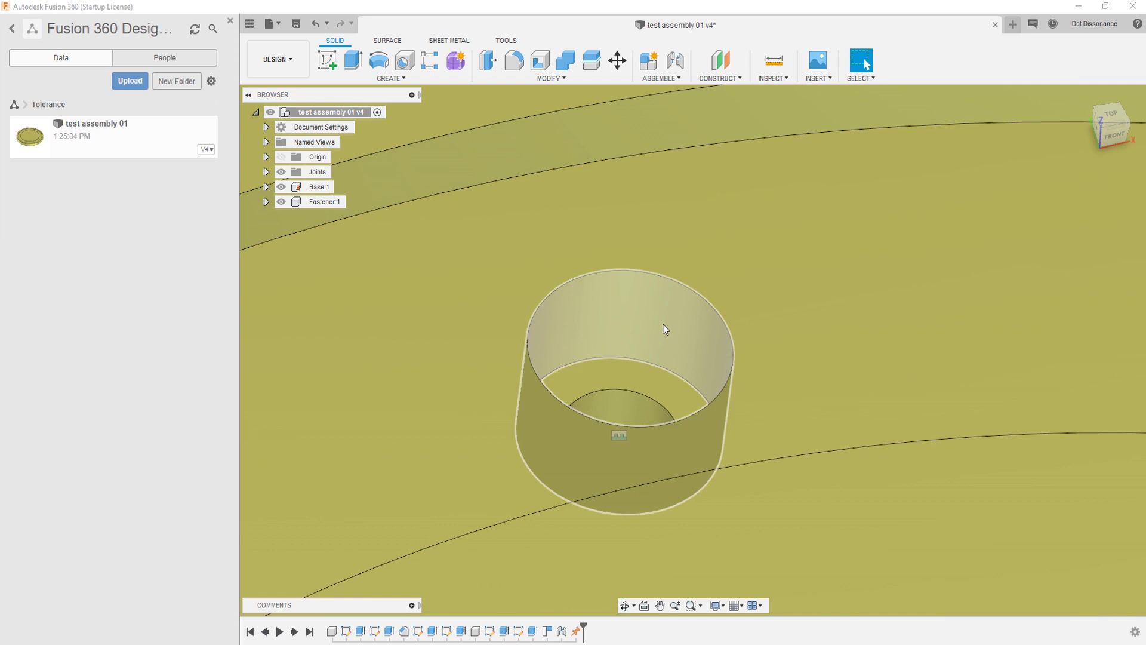
{"action": "left_click_drag", "start_coordinate": [667, 323], "coordinate": [692, 377]}
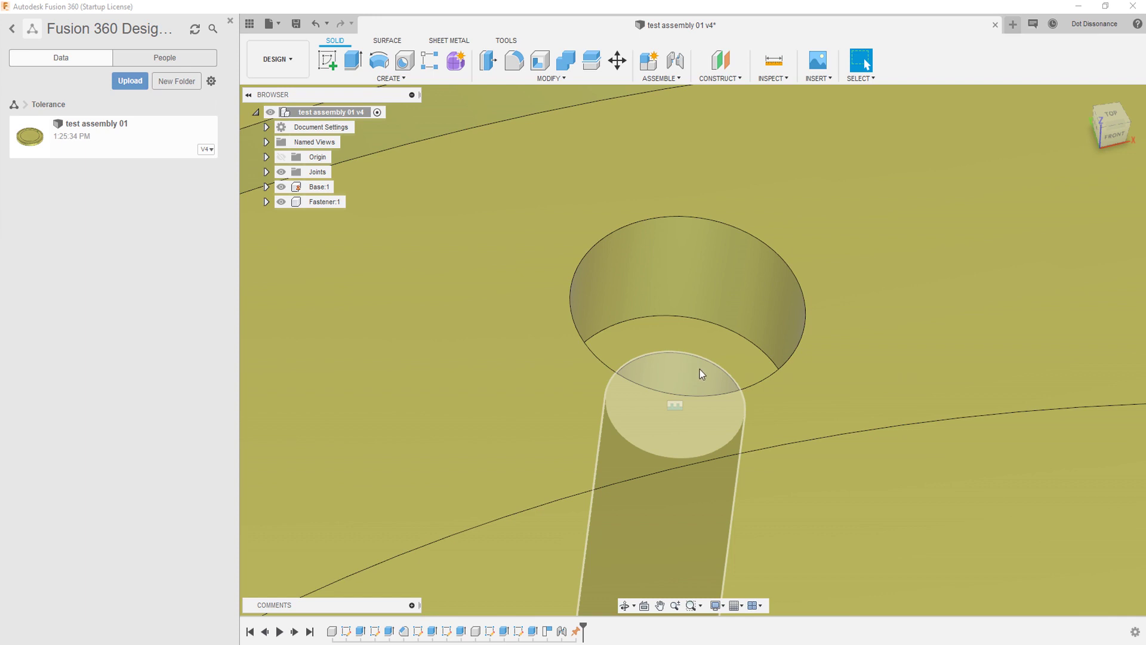
{"action": "left_click_drag", "start_coordinate": [698, 370], "coordinate": [721, 265]}
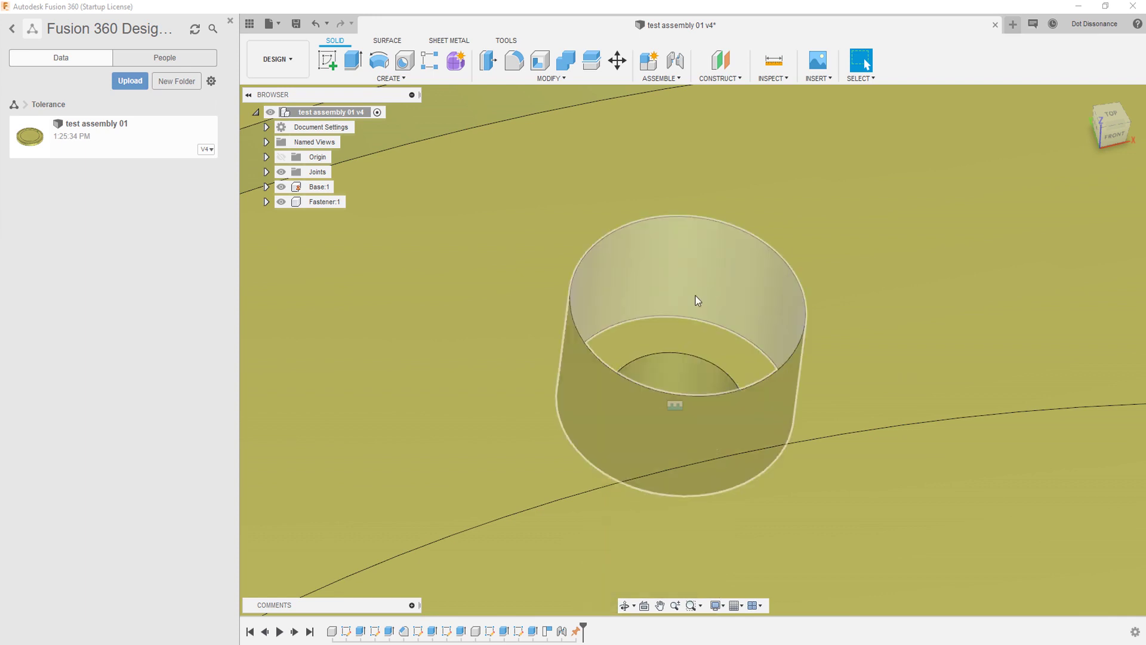
{"action": "left_click_drag", "start_coordinate": [697, 293], "coordinate": [686, 382]}
- Offset the small 2.5 mm-radius hole face by -0.1 mm, widening it to about 2.6 mm
{"action": "left_click", "coordinate": [553, 81]}
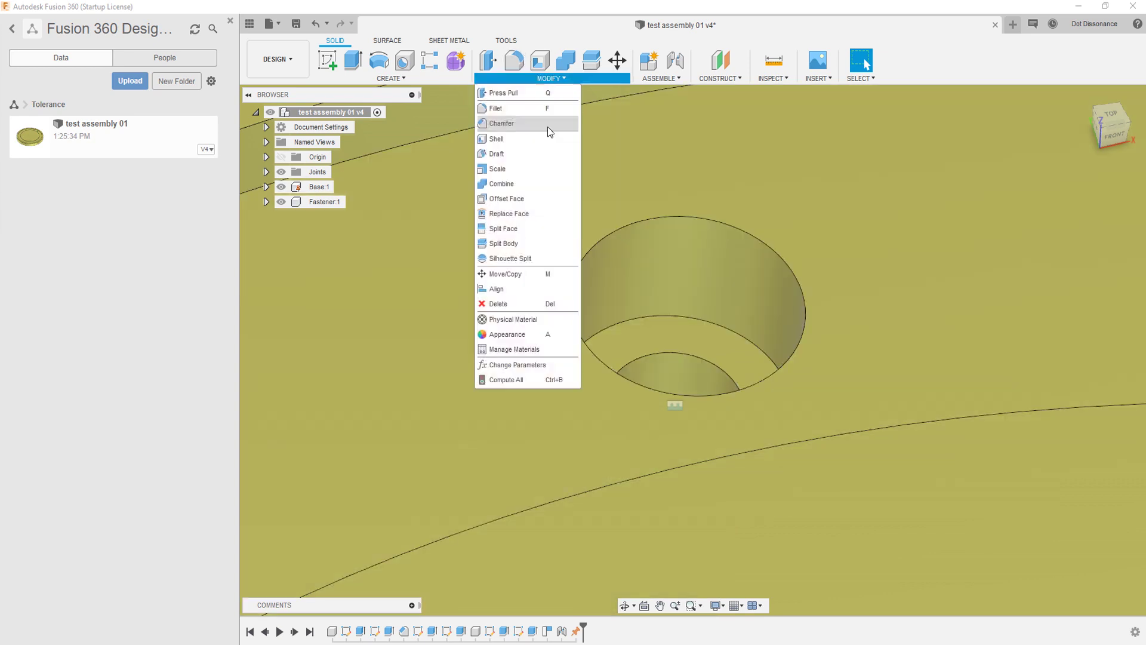
{"action": "left_click", "coordinate": [513, 198]}
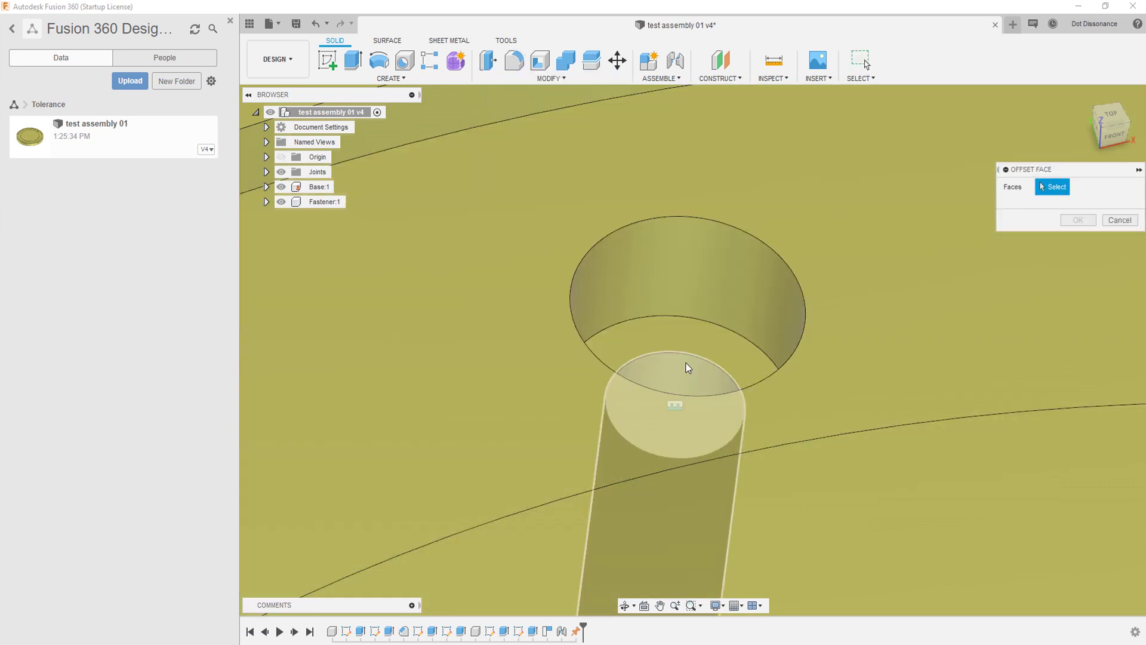
{"action": "left_click", "coordinate": [684, 382]}
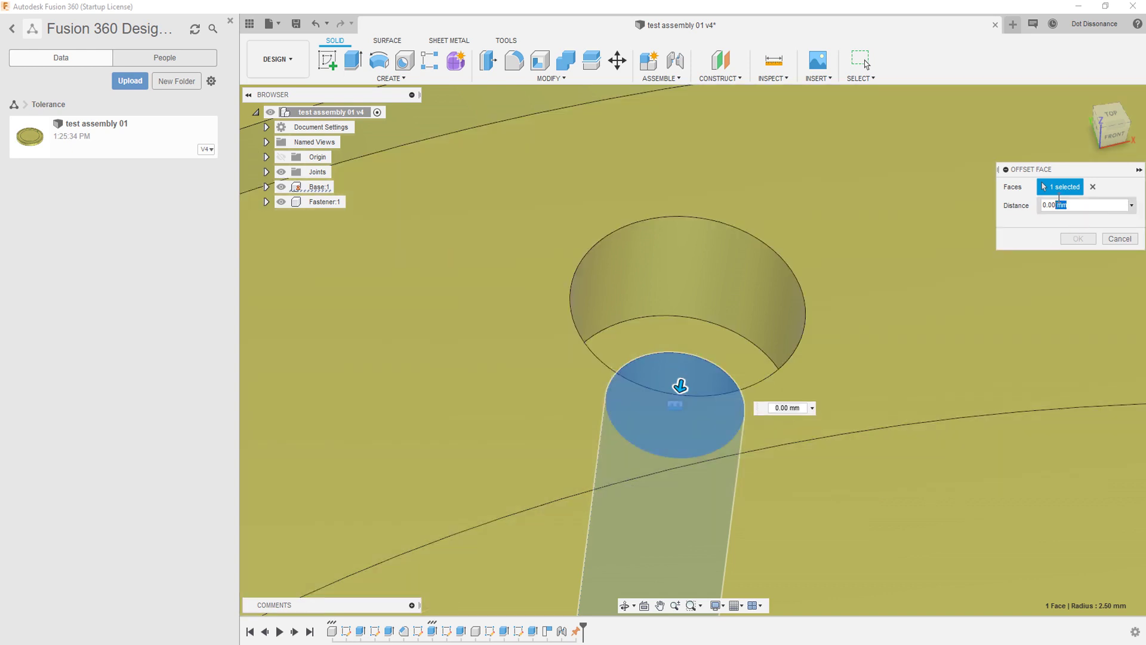
{"action": "type", "text": "-.01"}
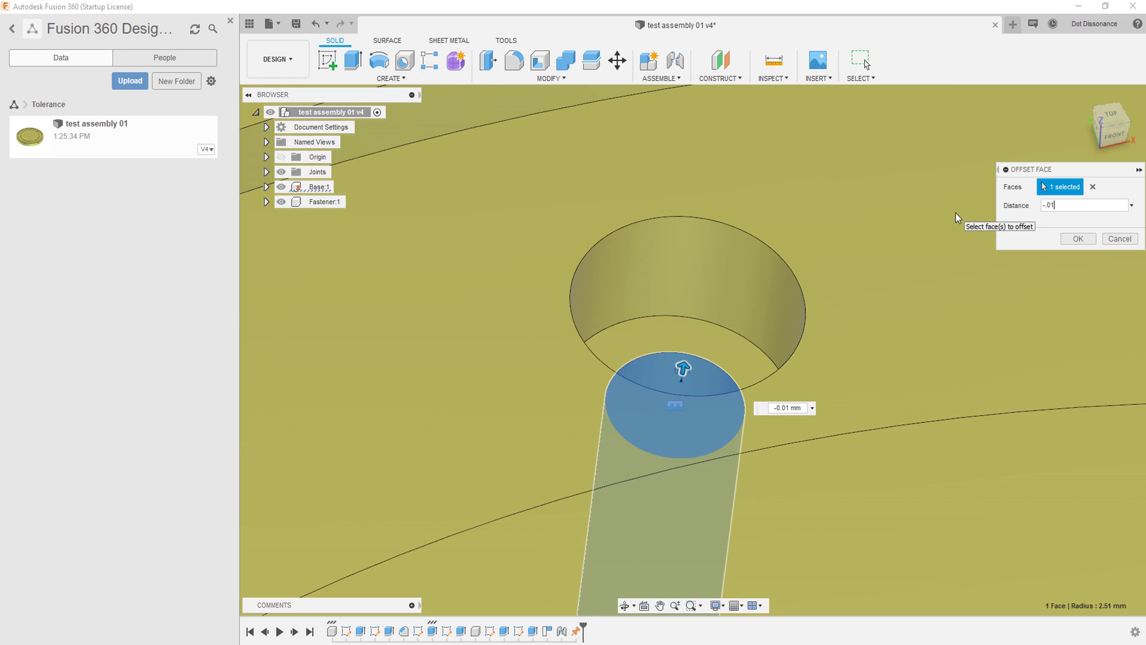
{"action": "key", "text": "BackSpace"}
{"action": "key", "text": "BackSpace"}
{"action": "key", "text": "BackSpace"}
{"action": "type", "text": "1"}
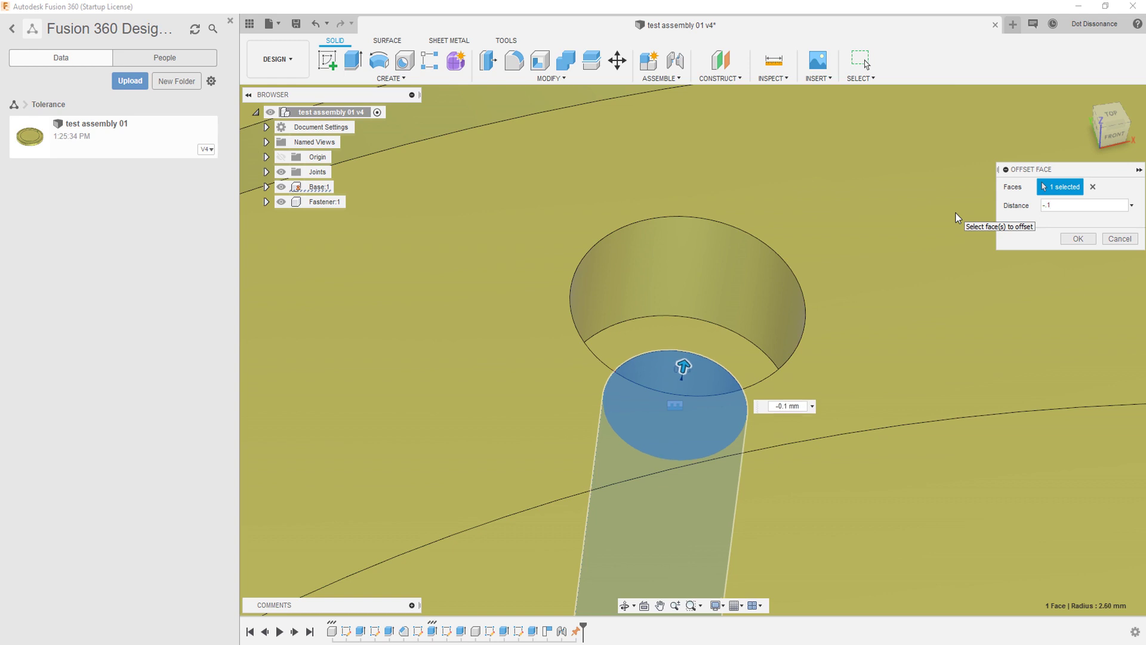
{"action": "scroll", "coordinate": [955, 217], "scroll_direction": "down", "scroll_amount": 5}
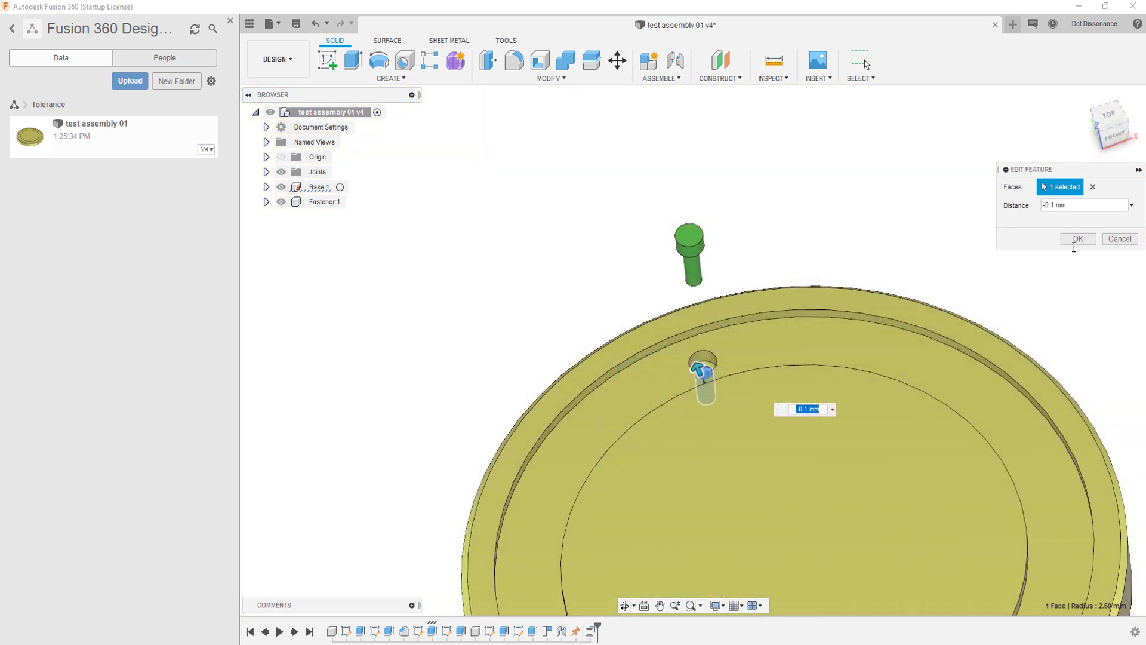
{"action": "left_click", "coordinate": [1078, 239]}
{"action": "middle_click_drag", "start_coordinate": [758, 416], "coordinate": [736, 402], "text": "shift"}
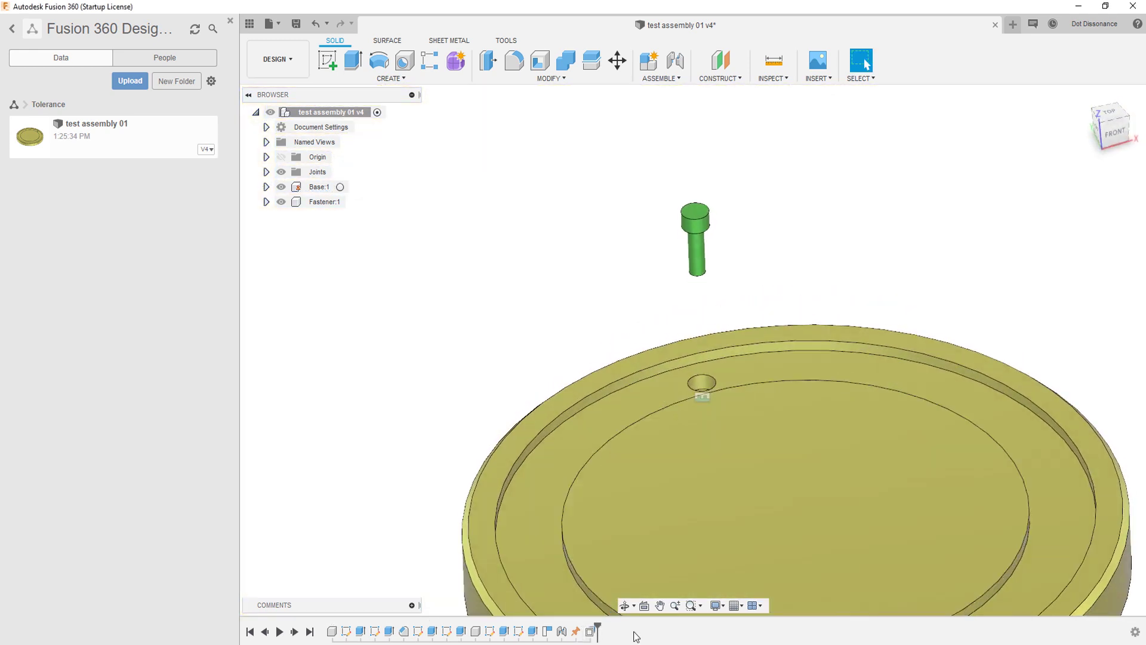
- Edit the Rigid1 joint, changing its Z offset from 60 mm to 0 mm
{"action": "right_click", "coordinate": [562, 631]}
{"action": "left_click", "coordinate": [591, 589]}
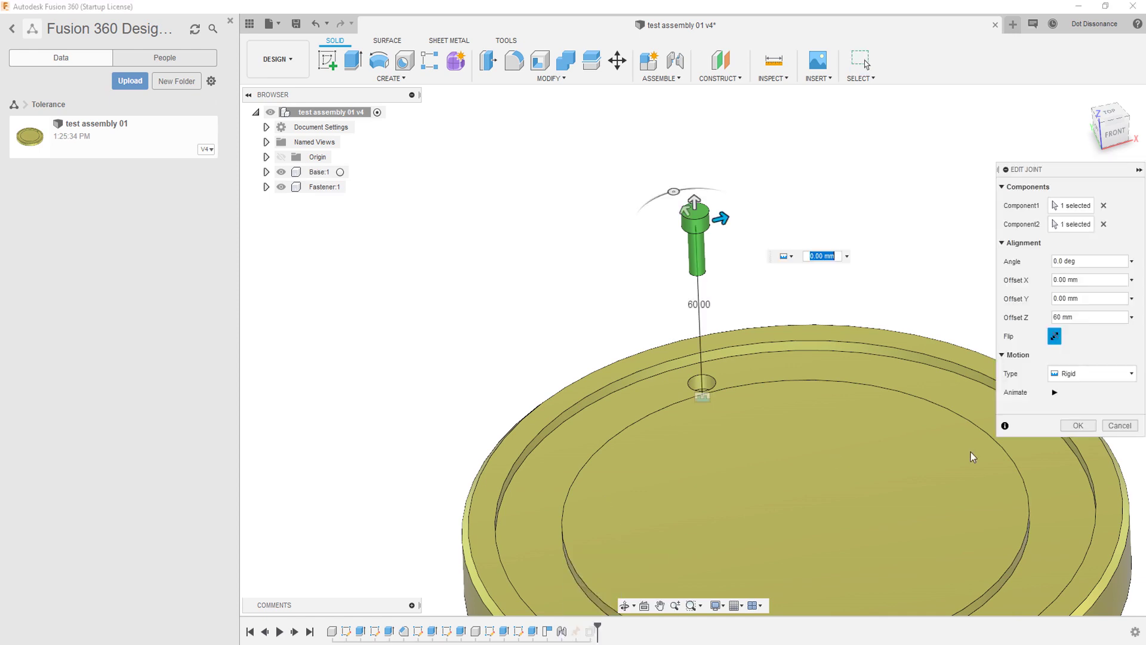
{"action": "left_click", "coordinate": [1057, 317]}
{"action": "type", "text": "0"}
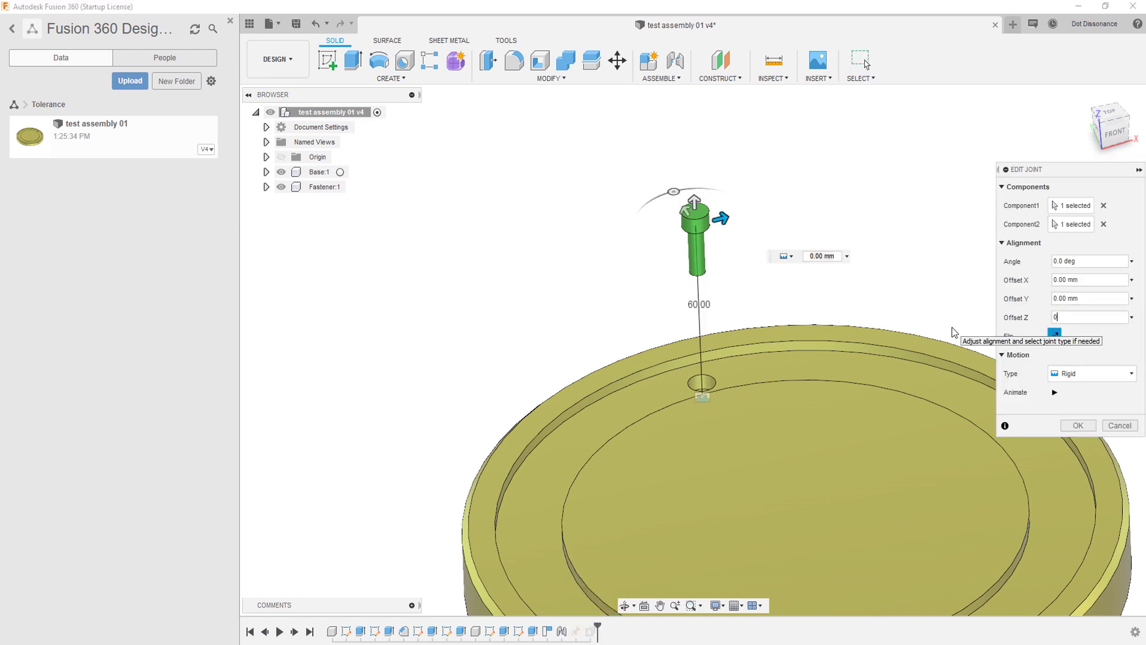
{"action": "key", "text": "Return"}
{"action": "middle_click_drag", "start_coordinate": [758, 440], "coordinate": [779, 262], "text": "shift"}
{"action": "middle_click_drag", "start_coordinate": [752, 449], "coordinate": [778, 553], "text": "shift"}
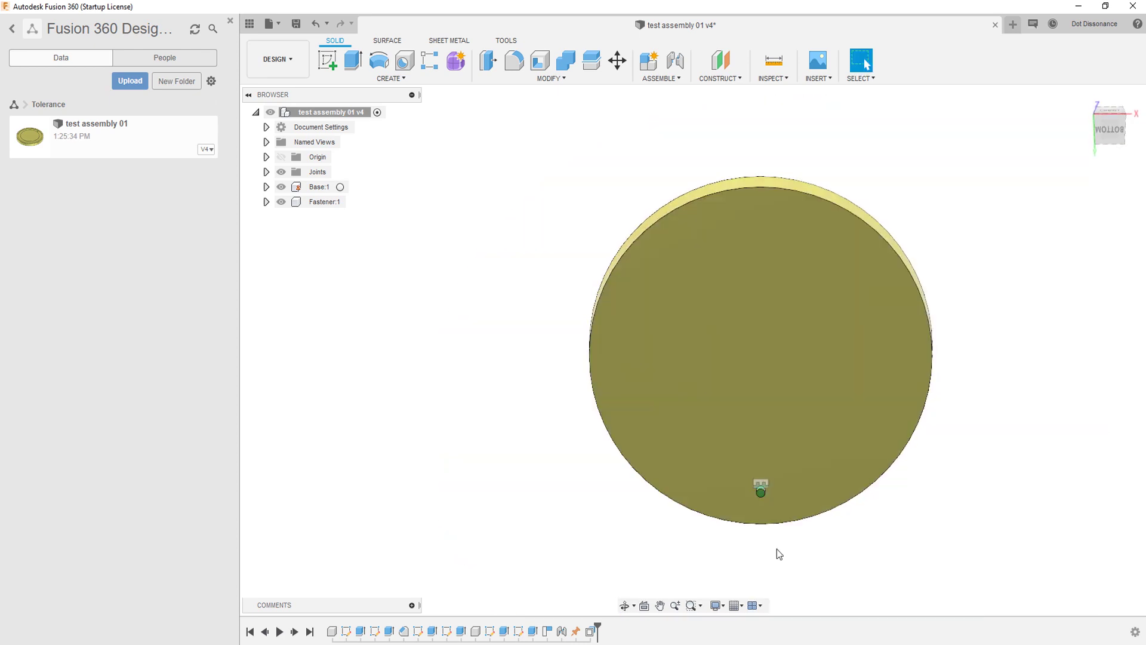
- Turn from the bottom view to the base's top, zoomed in near the green fastener
{"action": "scroll", "coordinate": [754, 490], "scroll_direction": "up", "scroll_amount": 5}
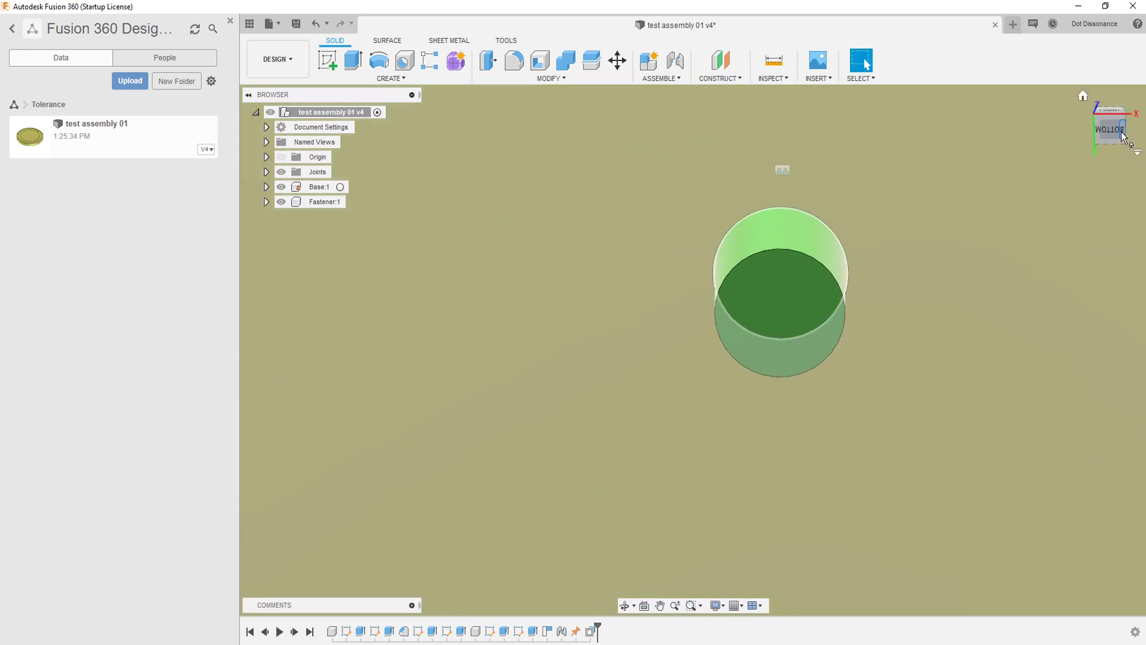
{"action": "left_click", "coordinate": [1110, 125]}
{"action": "scroll", "coordinate": [768, 579], "scroll_direction": "down", "scroll_amount": 5}
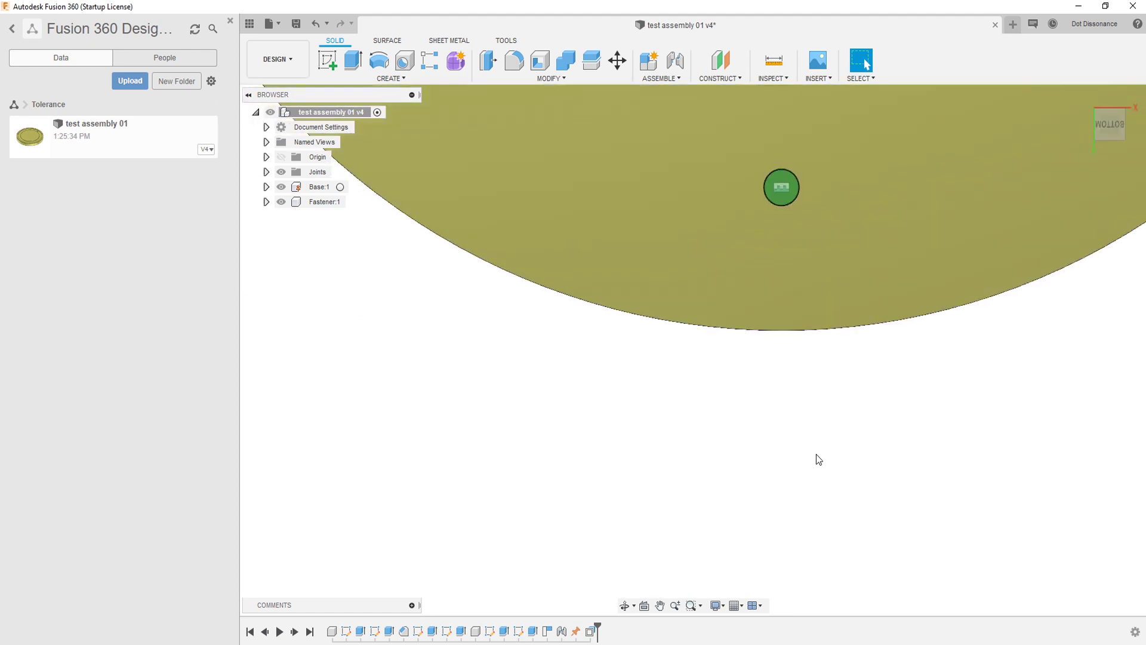
{"action": "scroll", "coordinate": [765, 170], "scroll_direction": "up", "scroll_amount": 5}
{"action": "scroll", "coordinate": [794, 192], "scroll_direction": "up", "scroll_amount": 5}
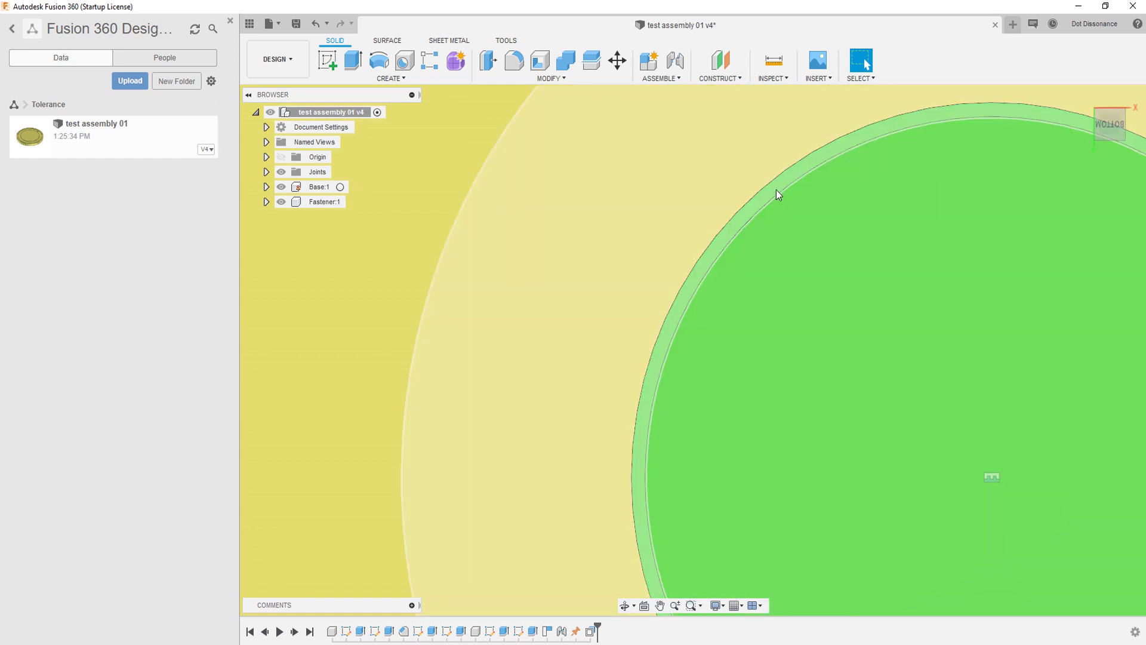
{"action": "scroll", "coordinate": [703, 268], "scroll_direction": "down", "scroll_amount": 10}
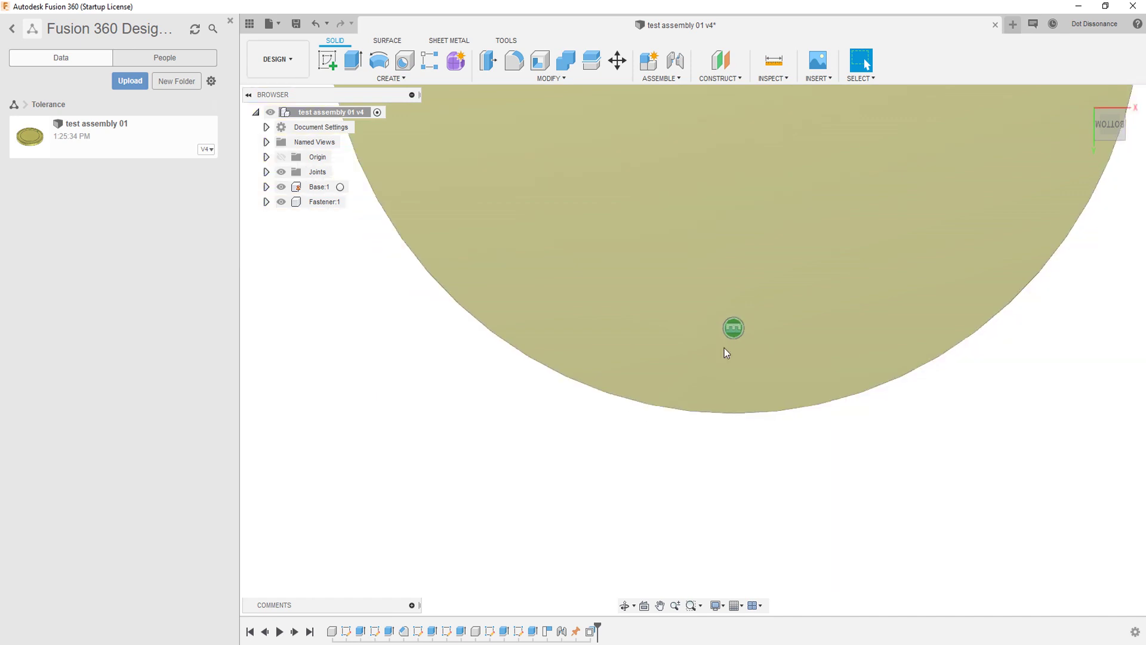
{"action": "scroll", "coordinate": [719, 343], "scroll_direction": "down", "scroll_amount": 8}
{"action": "middle_click_drag", "start_coordinate": [737, 209], "coordinate": [727, 382], "text": "shift"}
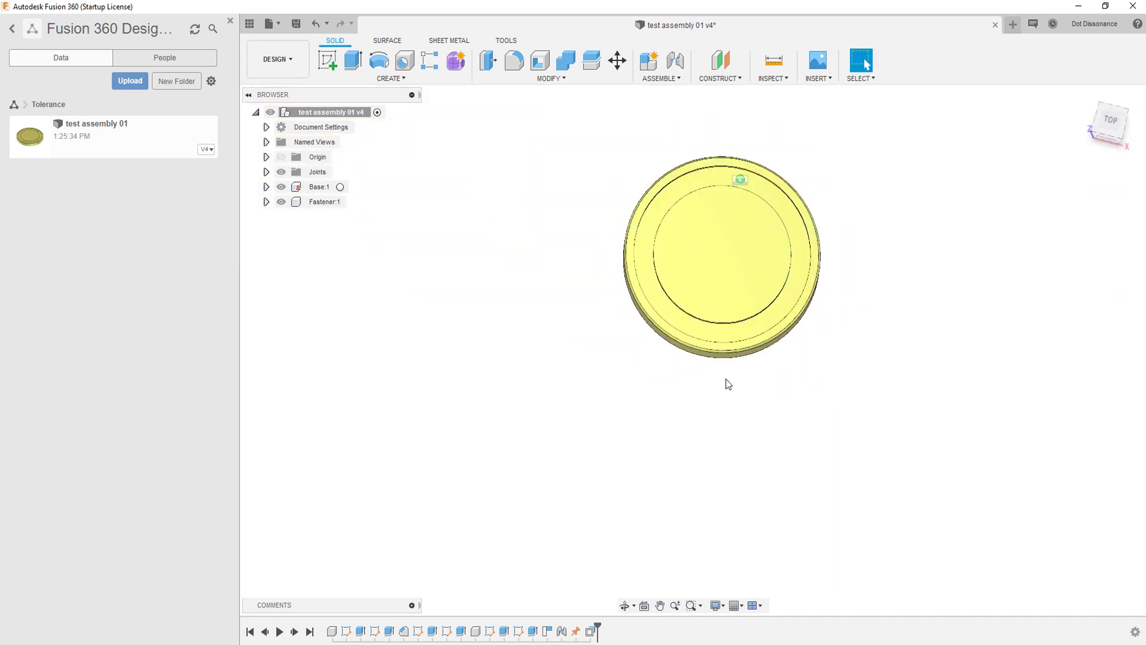
{"action": "scroll", "coordinate": [750, 145], "scroll_direction": "up", "scroll_amount": 5}
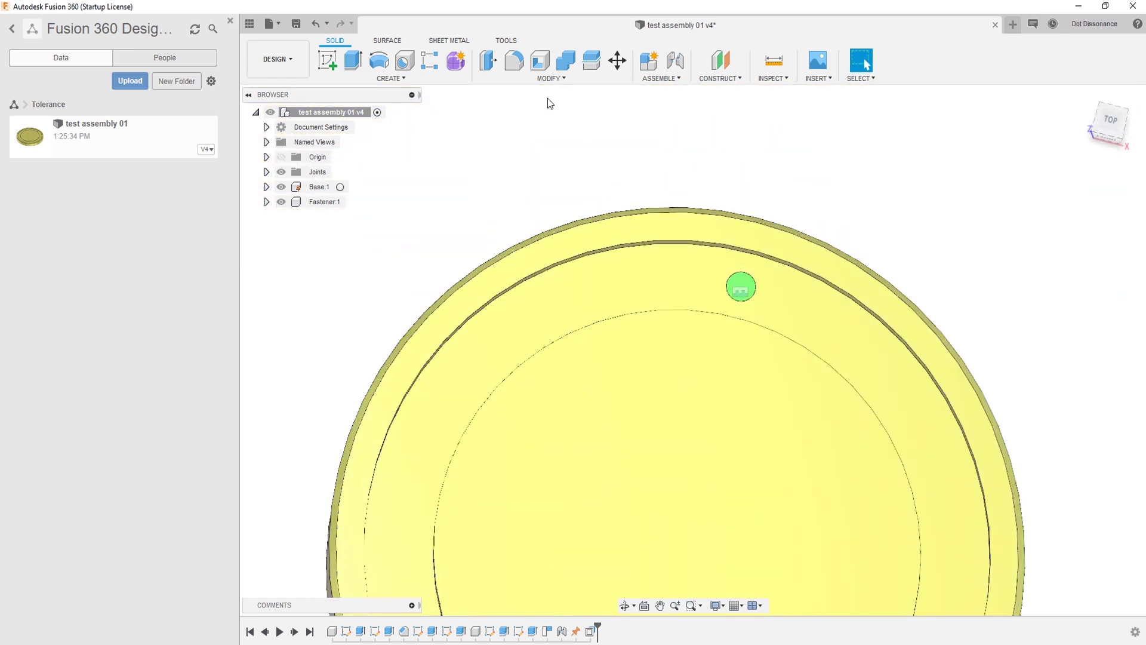
{"action": "left_click", "coordinate": [550, 78]}
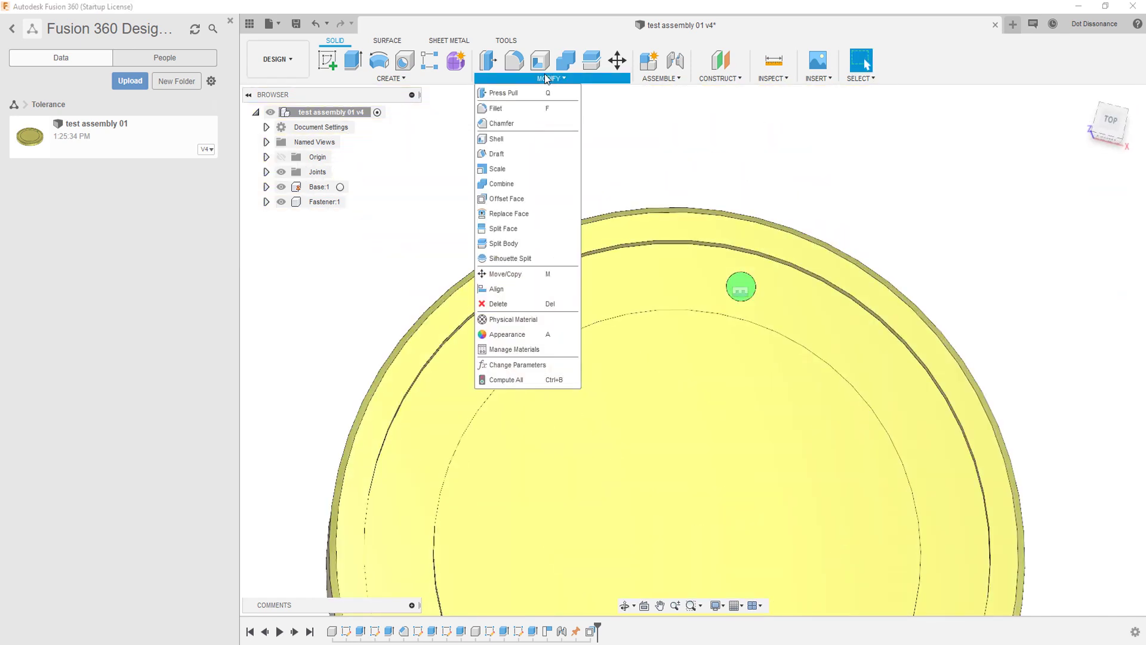
- Create user parameter tolTight with expression 0.05 mm in the Parameters table
{"action": "left_click", "coordinate": [506, 366]}
{"action": "left_click_drag", "start_coordinate": [532, 270], "coordinate": [614, 177]}
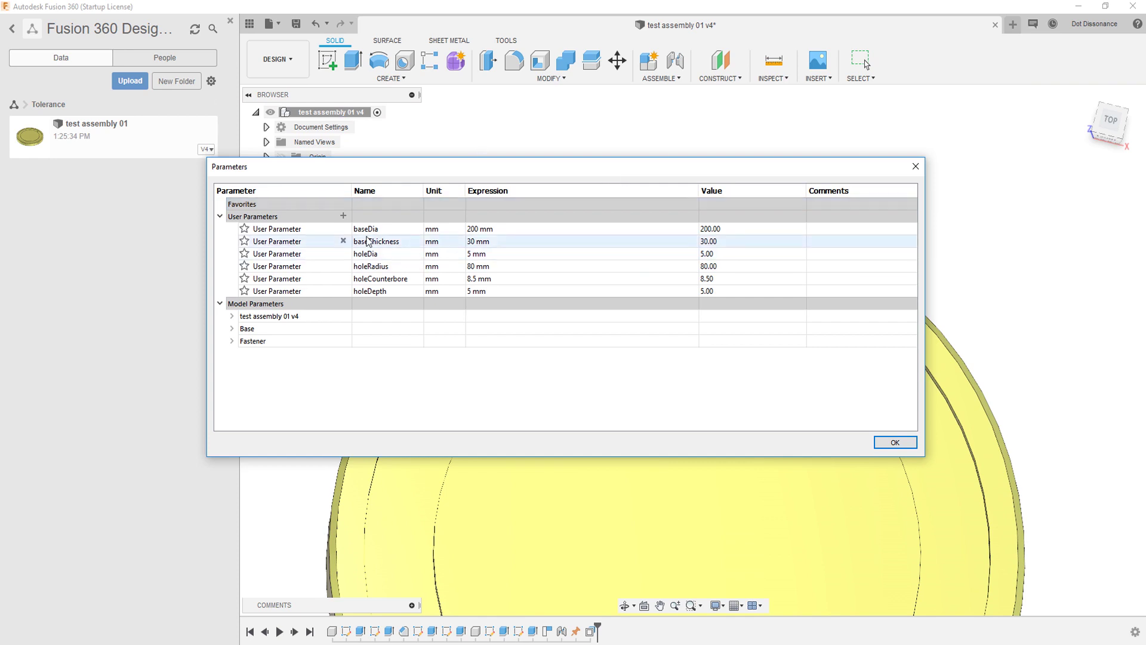
{"action": "left_click", "coordinate": [343, 216]}
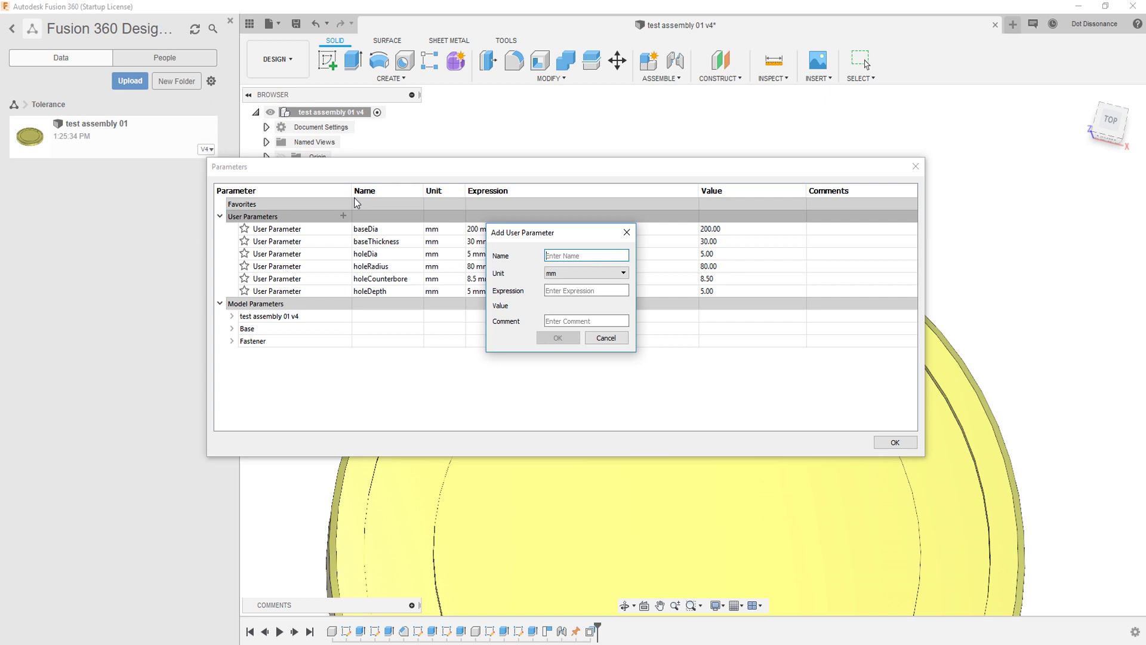
{"action": "type", "text": "tol01"}
{"action": "key", "text": "BackSpace"}
{"action": "key", "text": "BackSpace"}
{"action": "type", "text": "Tight"}
{"action": "key", "text": "Tab"}
{"action": "key", "text": "Tab"}
{"action": "type", "text": ".0"}
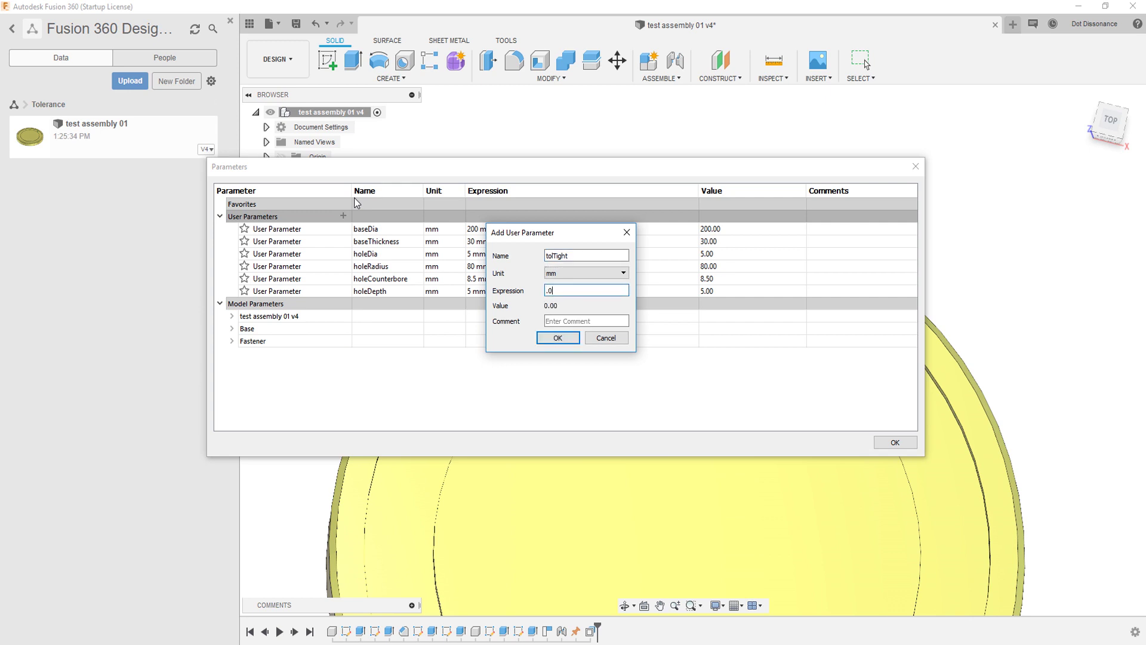
{"action": "type", "text": "5"}
{"action": "left_click", "coordinate": [556, 338]}
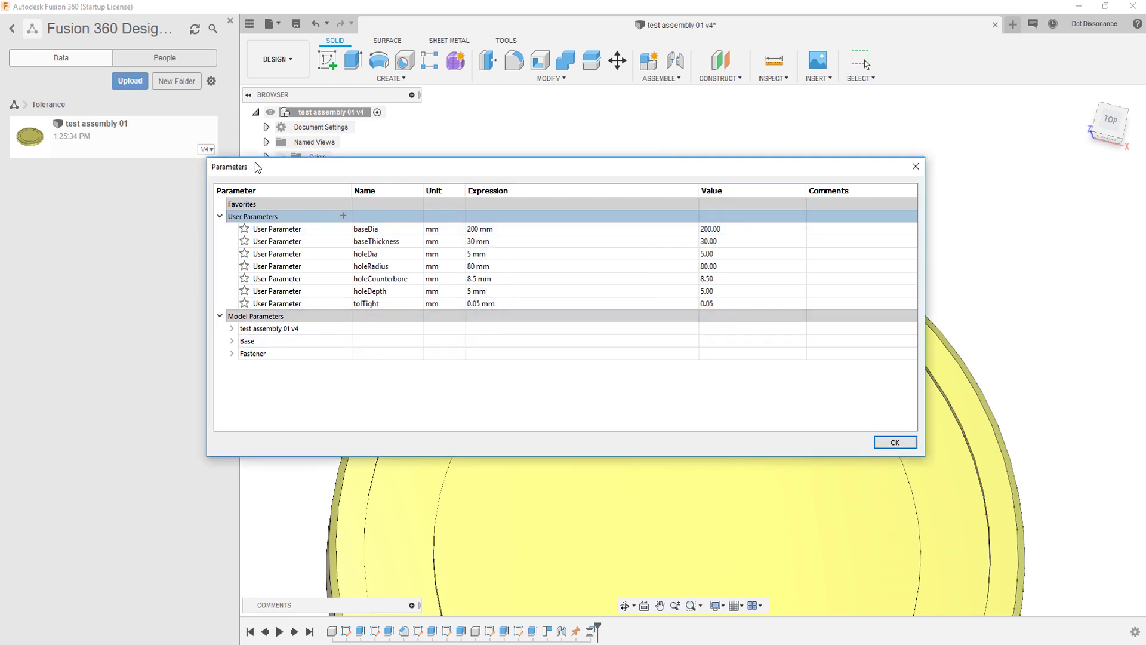
- Add user parameter tolLoose with expression 0.2 mm, then close the Parameters dialog
{"action": "left_click", "coordinate": [344, 215]}
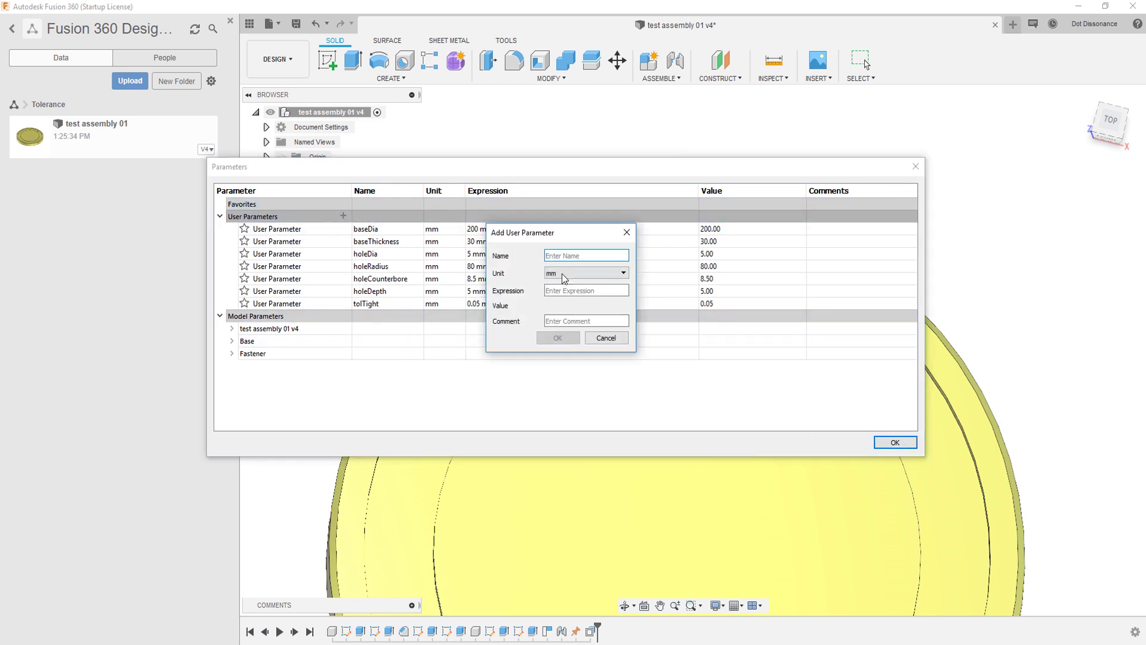
{"action": "type", "text": "tolLoose"}
{"action": "left_click", "coordinate": [580, 289]}
{"action": "type", "text": ".2"}
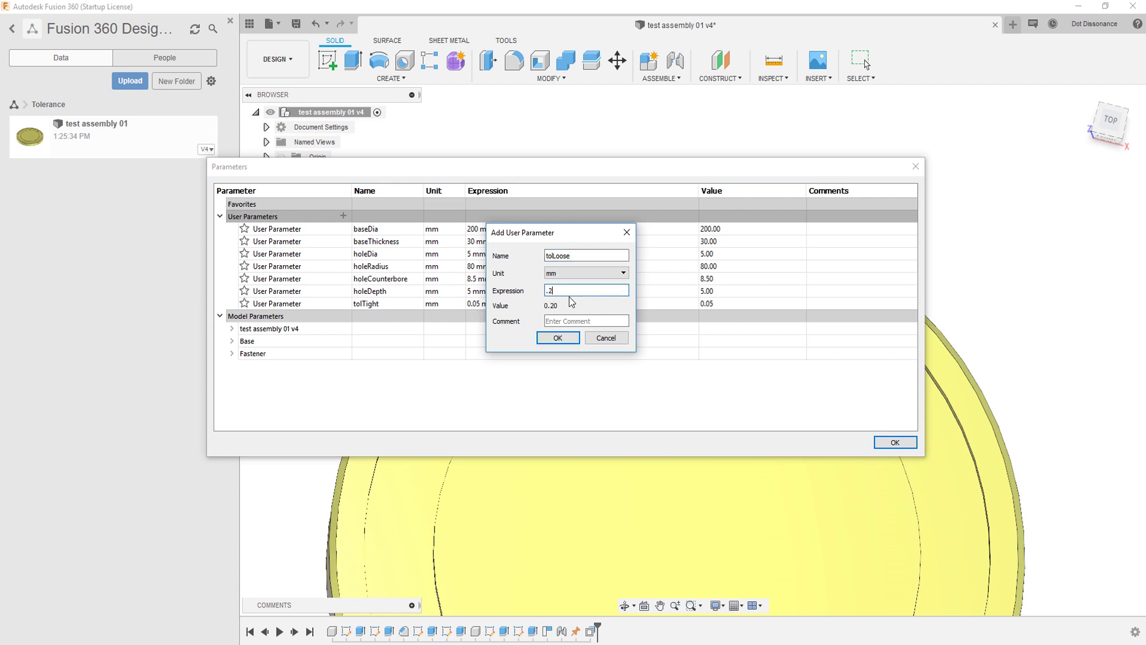
{"action": "left_click", "coordinate": [549, 338]}
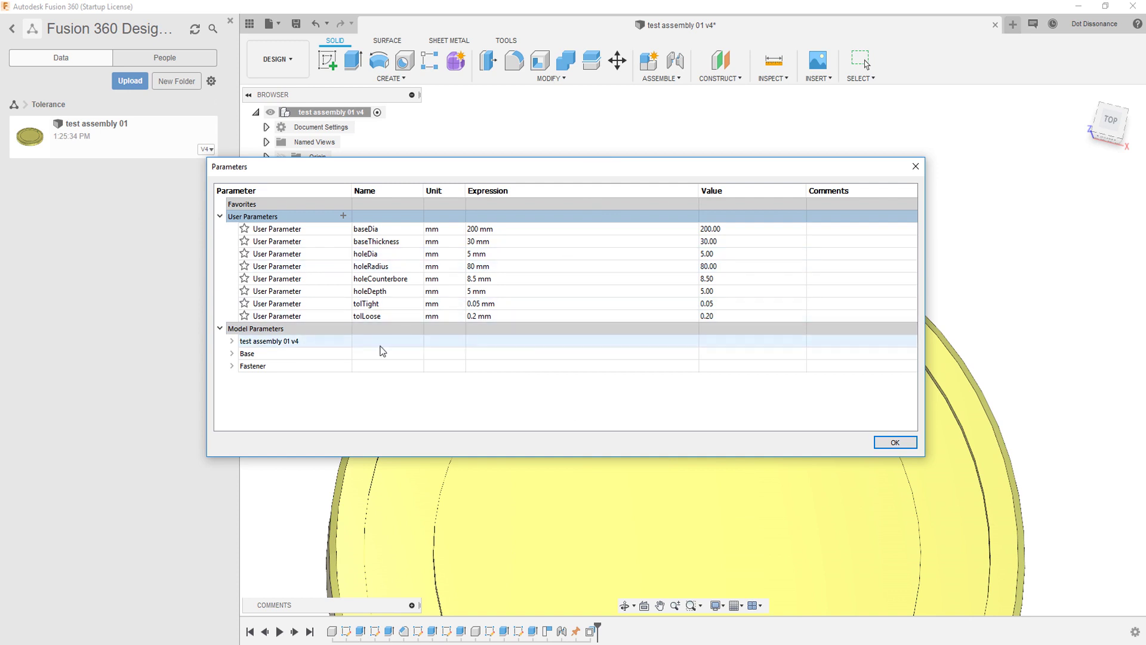
{"action": "left_click", "coordinate": [895, 443]}
{"action": "left_click_drag", "start_coordinate": [708, 351], "coordinate": [722, 333]}
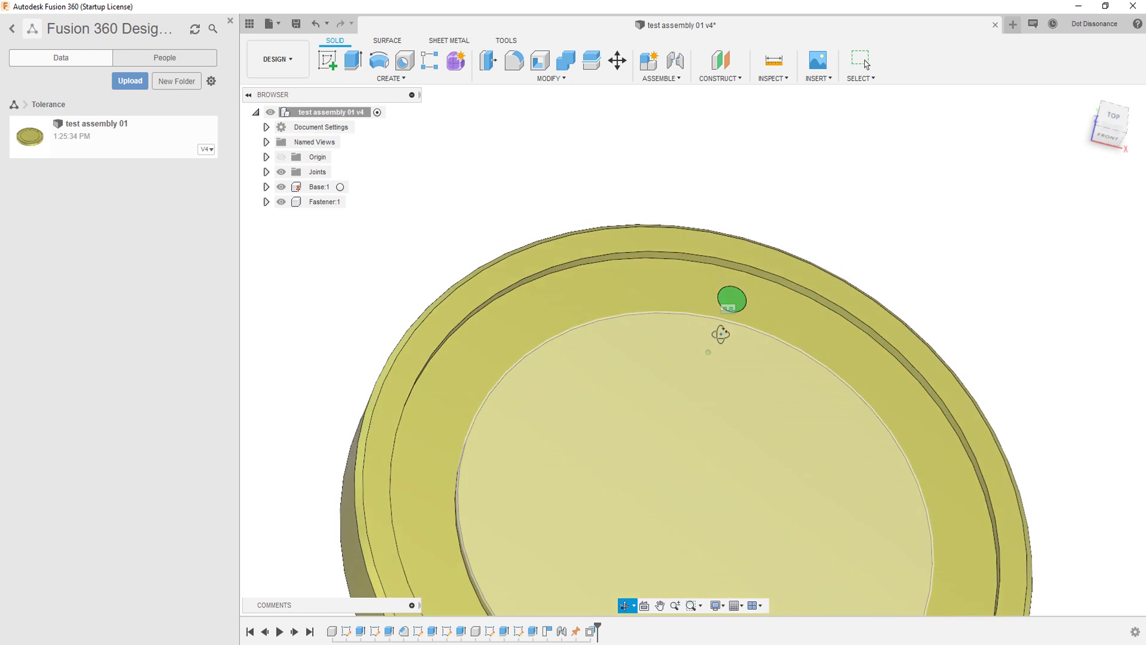
- Hide Fastener:1 and orbit in close to look into the hole
{"action": "left_click_drag", "start_coordinate": [425, 286], "coordinate": [655, 399]}
{"action": "key", "text": "Escape"}
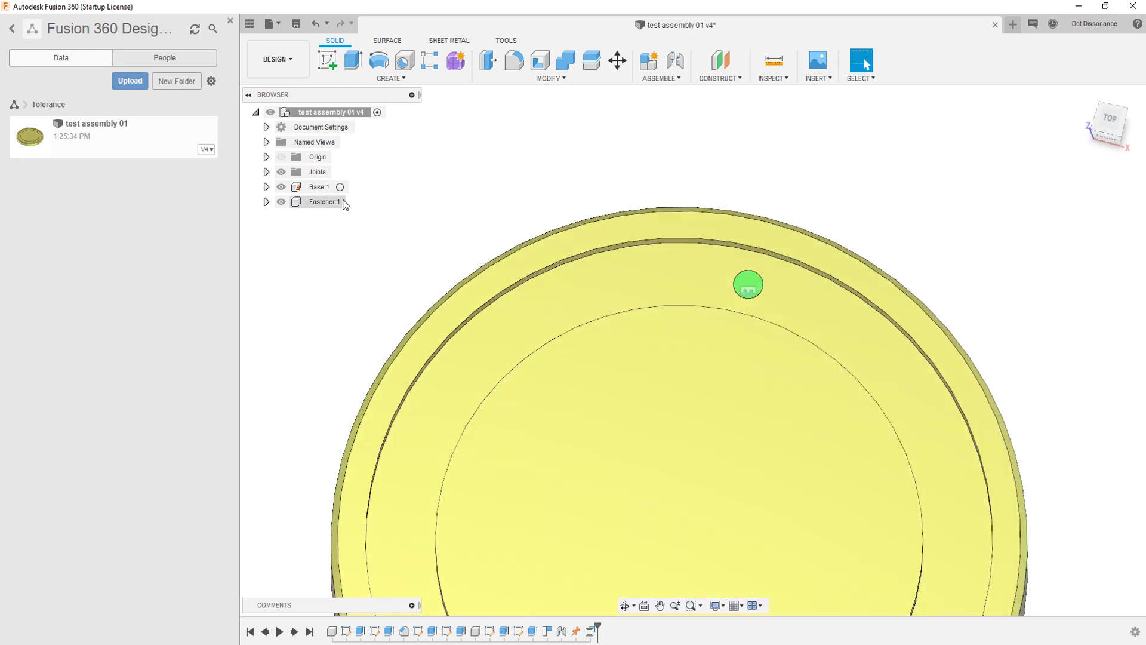
{"action": "left_click", "coordinate": [281, 201]}
{"action": "scroll", "coordinate": [715, 280], "scroll_direction": "up", "scroll_amount": 5}
{"action": "middle_click_drag", "start_coordinate": [715, 280], "coordinate": [887, 352], "text": "shift"}
{"action": "left_click_drag", "start_coordinate": [887, 351], "coordinate": [803, 331]}
{"action": "key", "text": "Escape"}
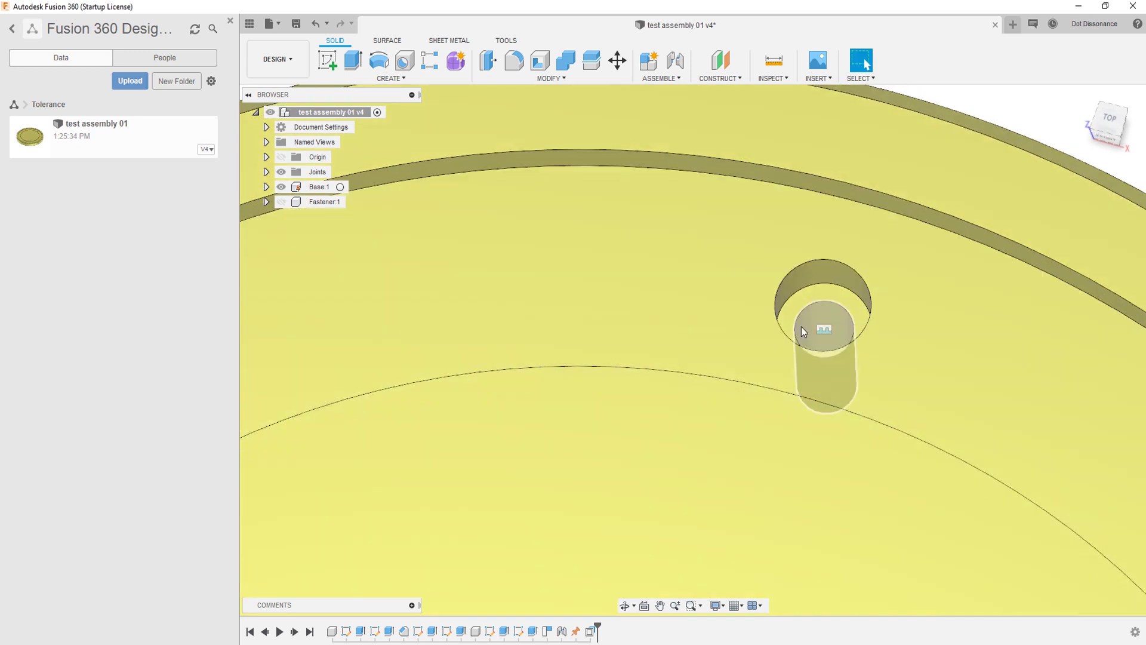
- Change OffsetFaces1's distance from -0.1 mm to the tolTight parameter
{"action": "right_click", "coordinate": [589, 631]}
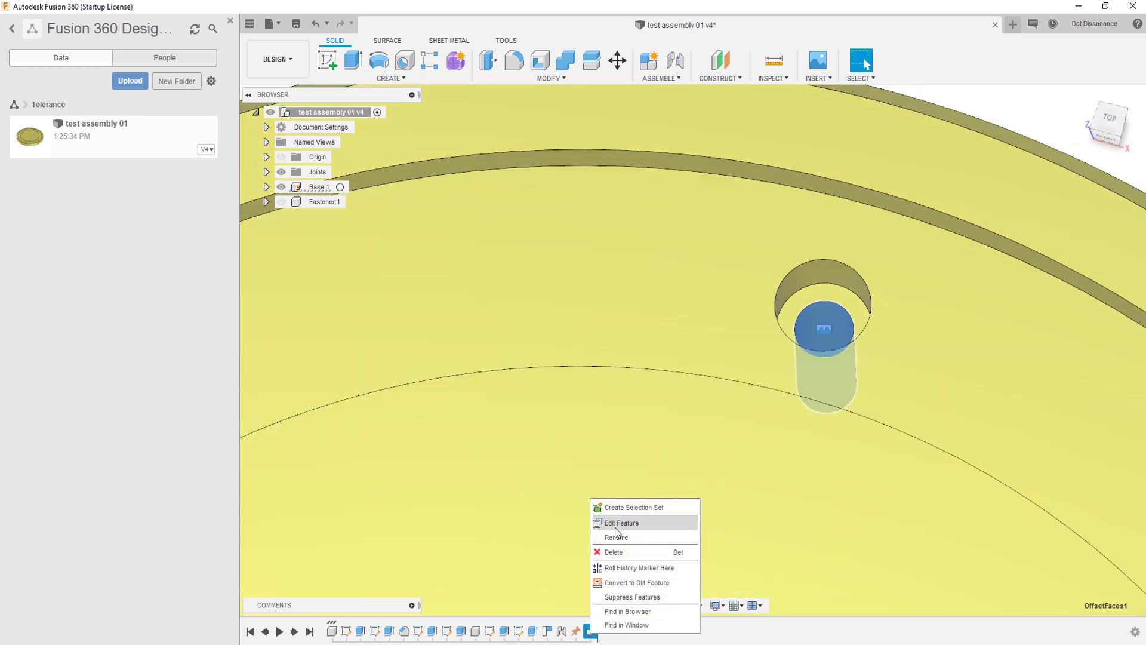
{"action": "left_click", "coordinate": [615, 524]}
{"action": "left_click", "coordinate": [1097, 206]}
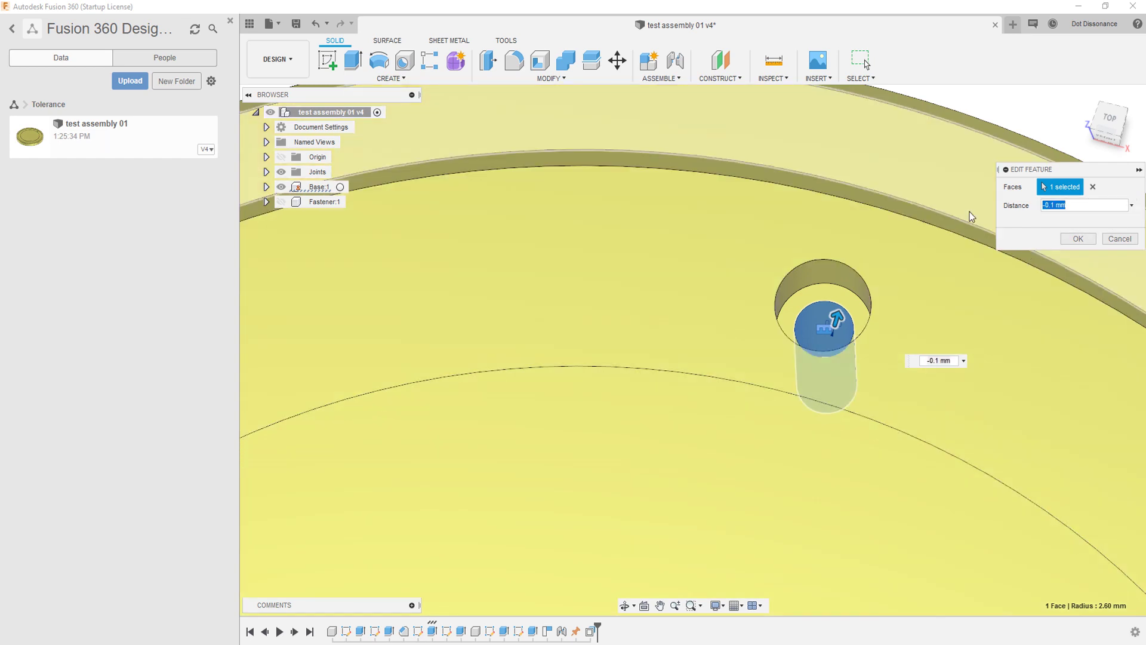
{"action": "type", "text": "tol"}
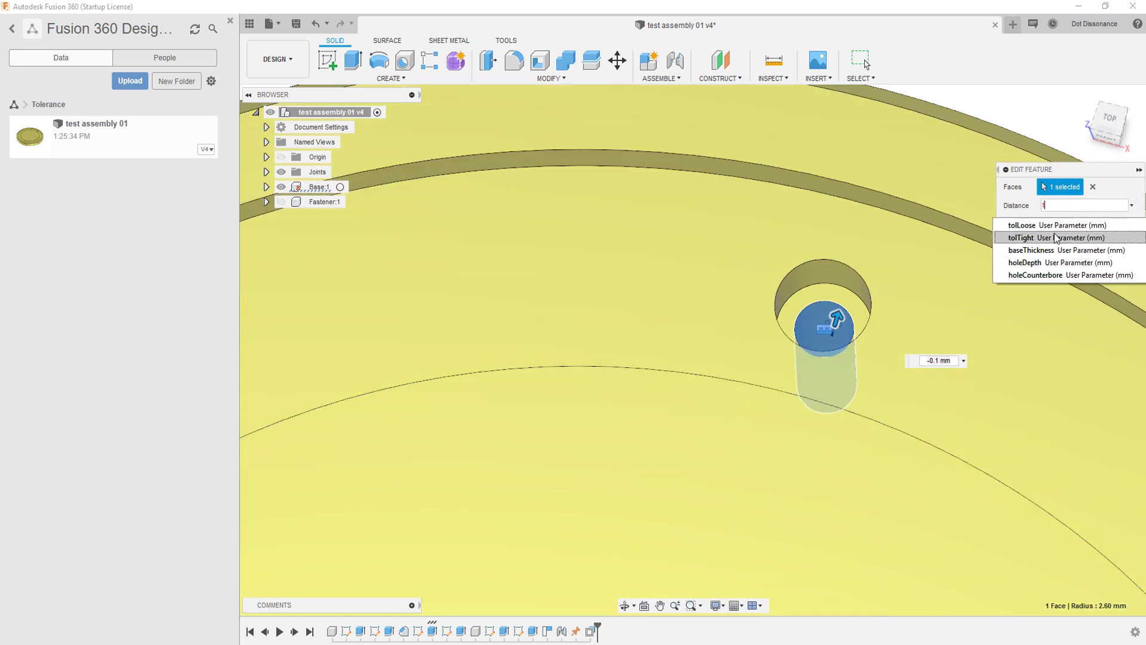
{"action": "left_click", "coordinate": [1055, 234]}
{"action": "left_click", "coordinate": [1077, 239]}
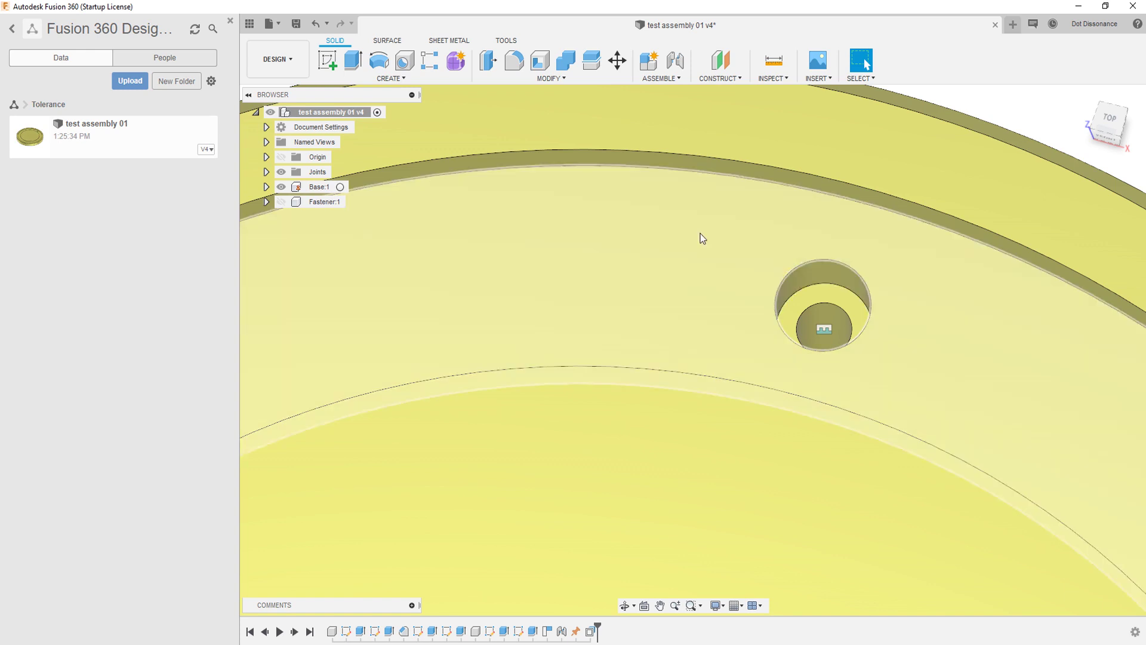
{"action": "left_click", "coordinate": [555, 77]}
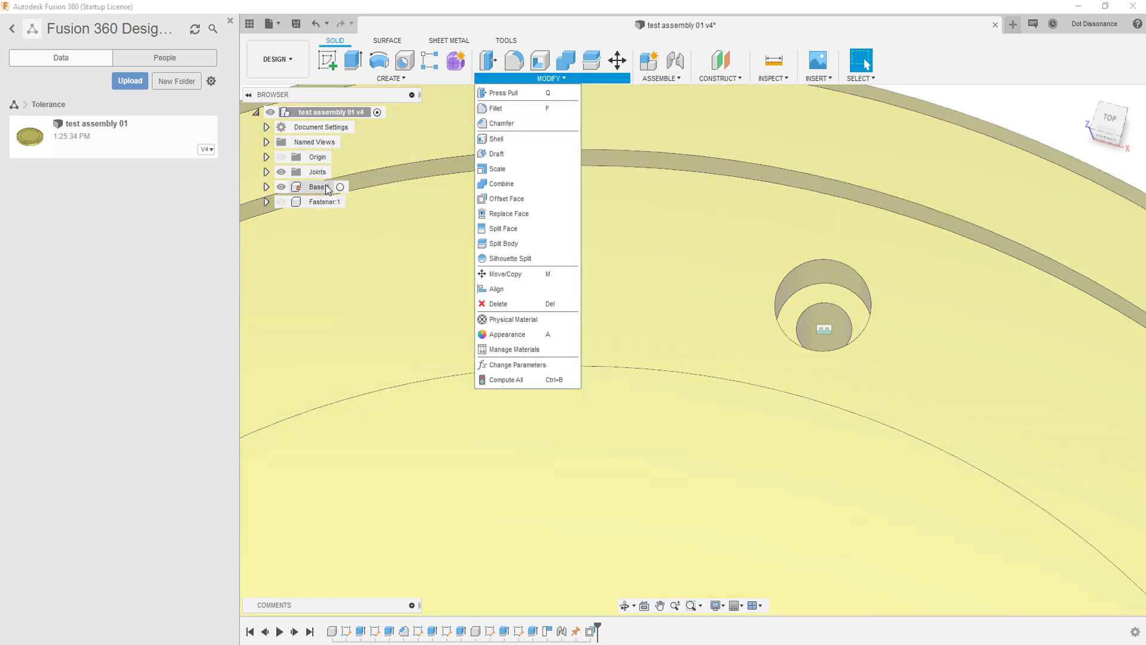
{"action": "left_click", "coordinate": [322, 187]}
{"action": "left_click", "coordinate": [343, 187]}
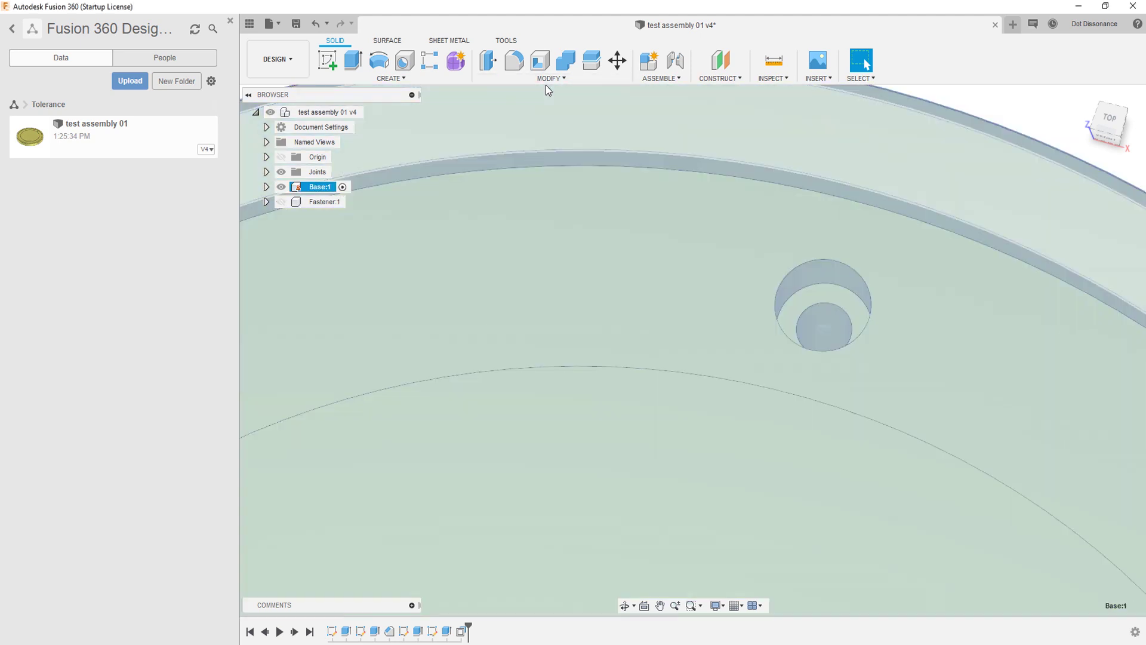
{"action": "left_click", "coordinate": [546, 80]}
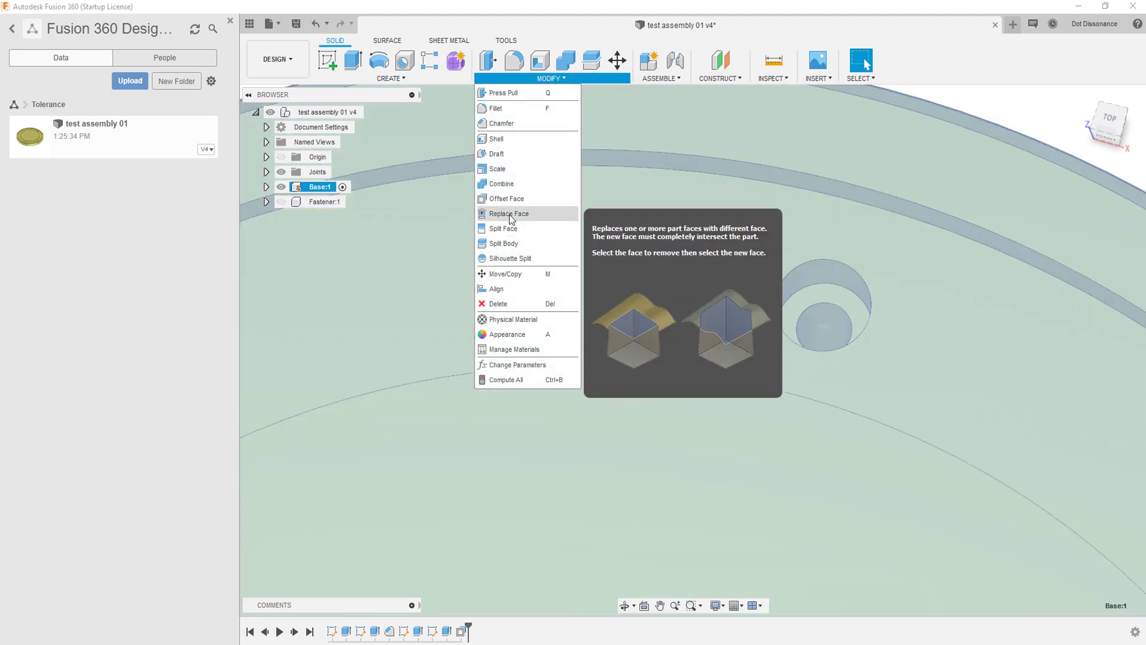
{"action": "left_click", "coordinate": [506, 198]}
{"action": "left_click", "coordinate": [823, 260]}
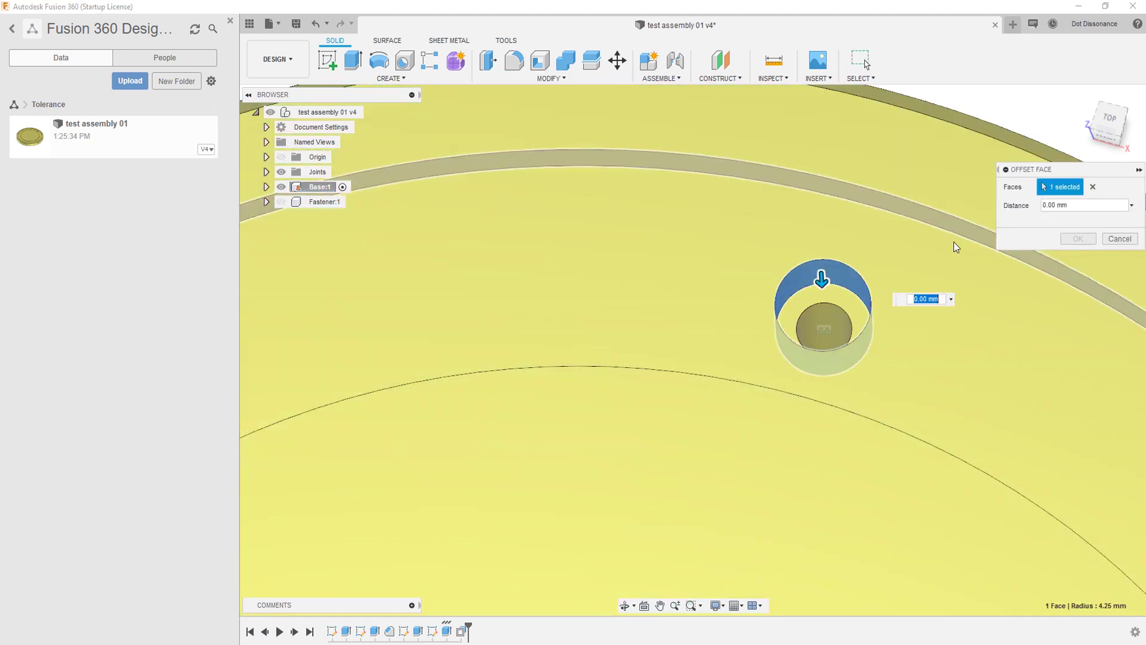
{"action": "left_click", "coordinate": [1066, 204]}
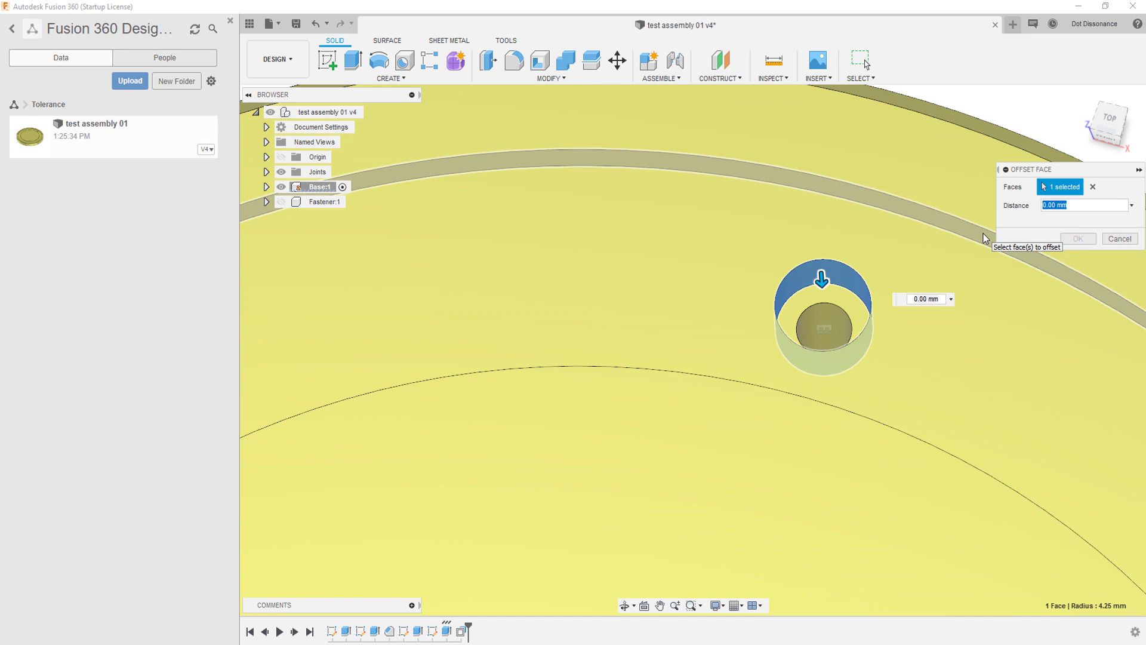
{"action": "type", "text": "t"}
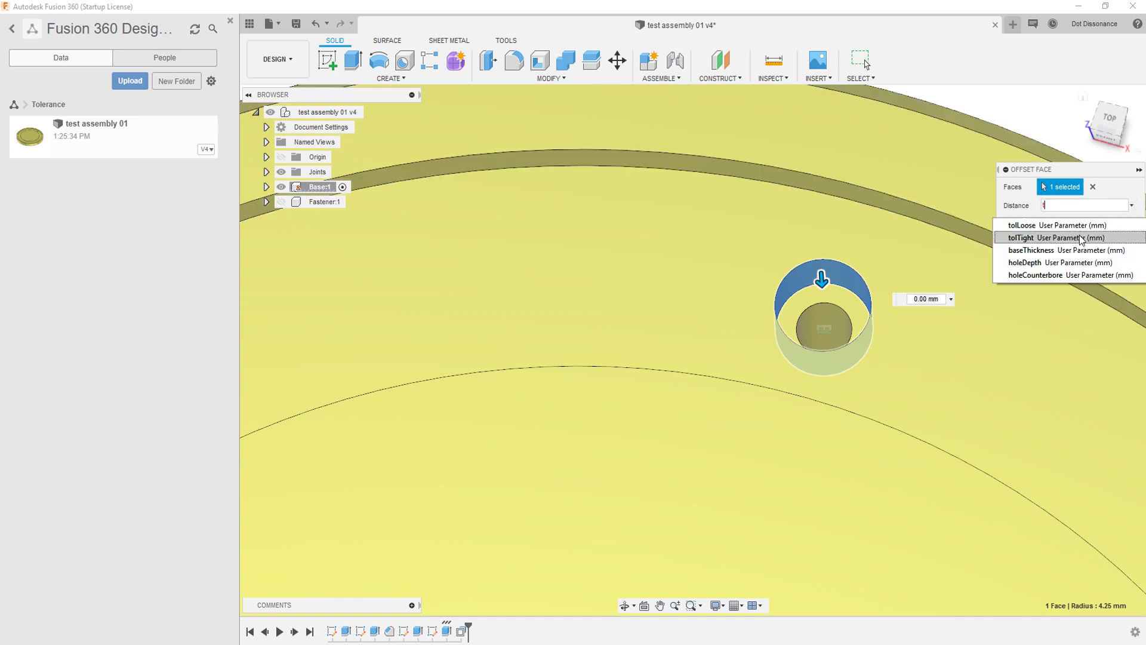
{"action": "left_click", "coordinate": [1042, 227]}
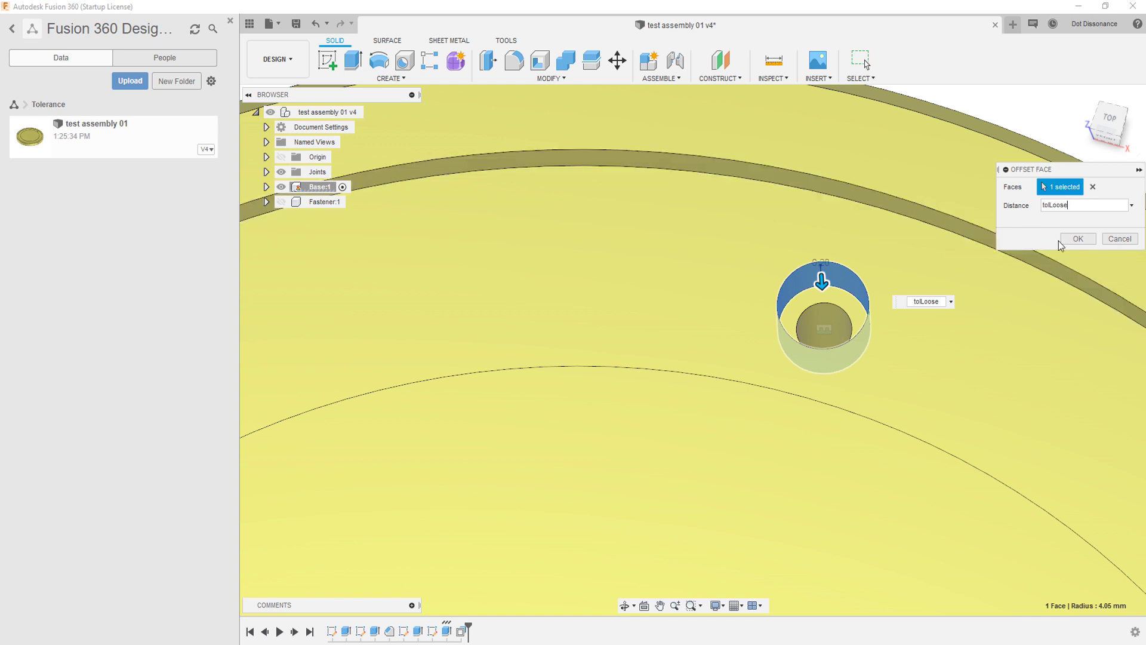
{"action": "left_click", "coordinate": [1078, 238]}
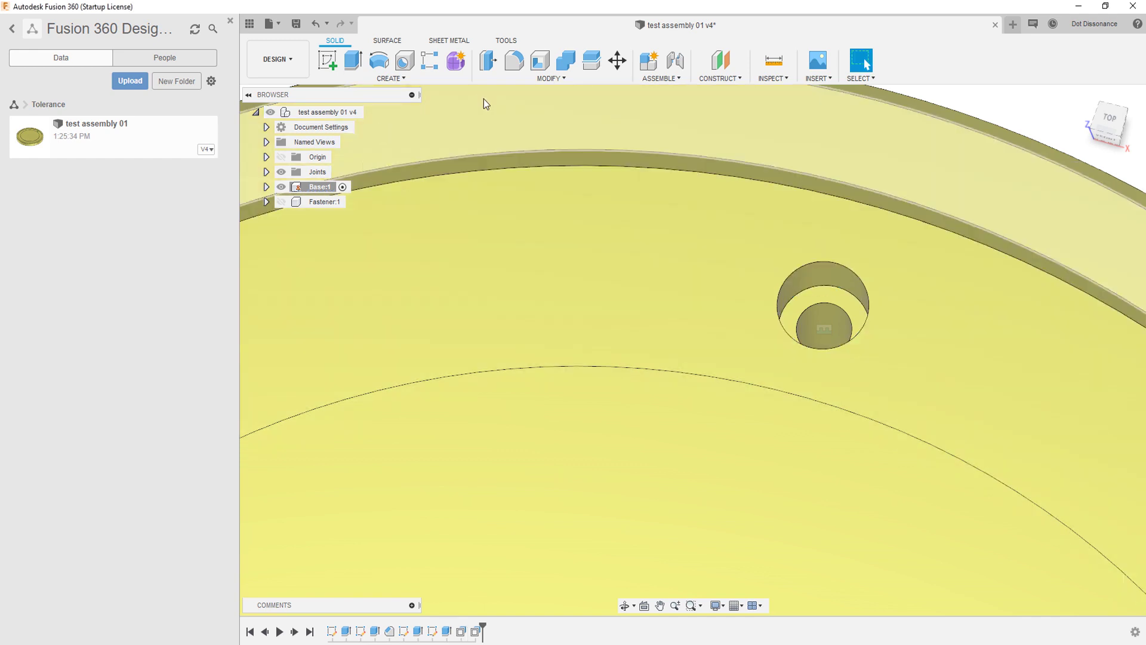
{"action": "left_click", "coordinate": [523, 81]}
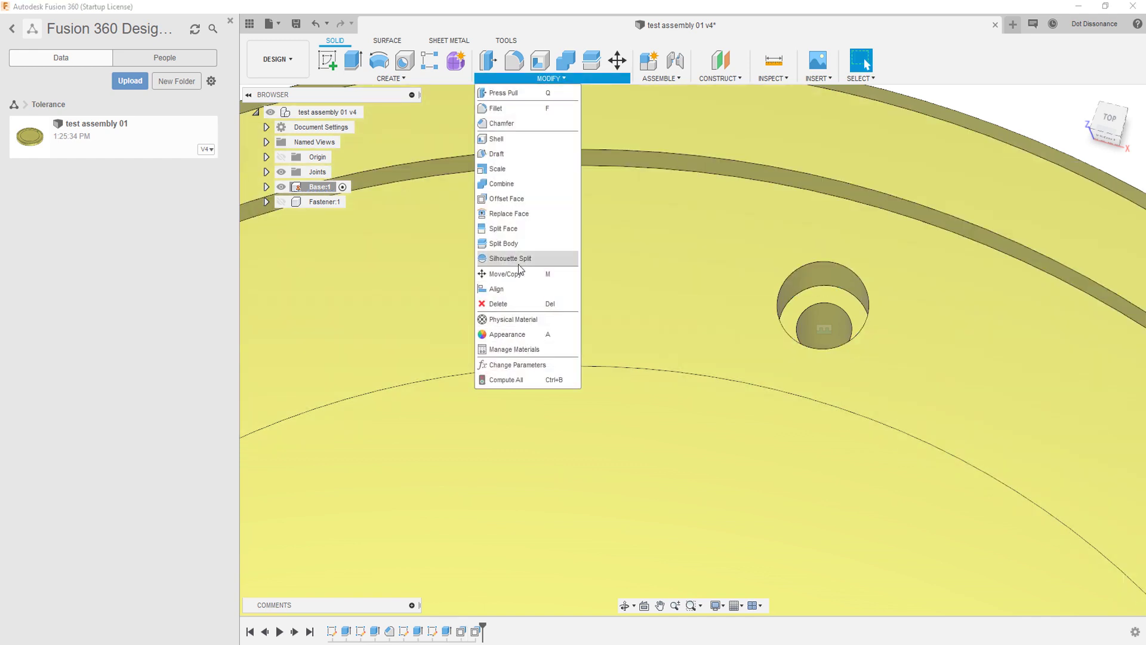
- Negate tolTight and tolLoose to -0.05 mm and -0.2 mm in Change Parameters
{"action": "left_click", "coordinate": [514, 364]}
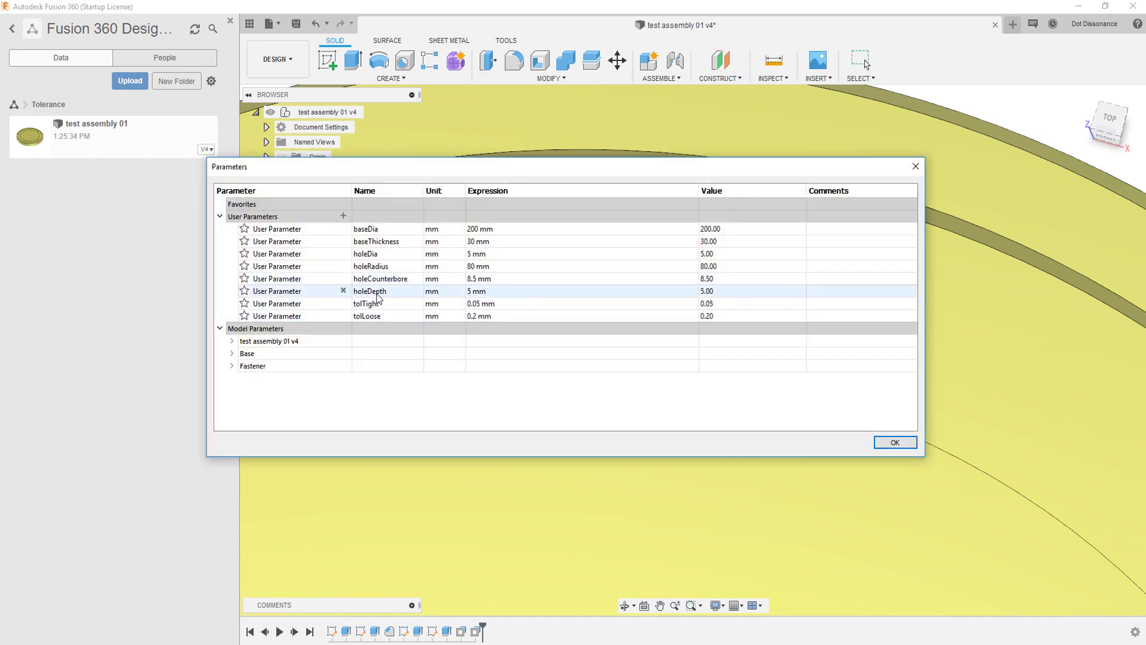
{"action": "double_click", "coordinate": [471, 304]}
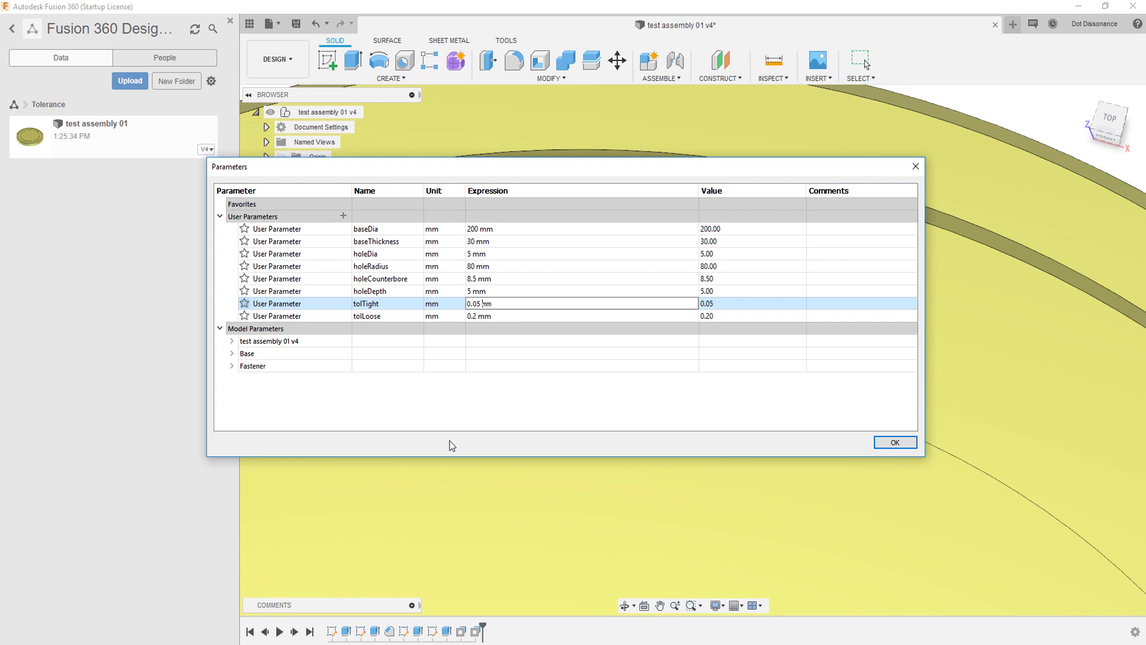
{"action": "type", "text": "-"}
{"action": "key", "text": "Return"}
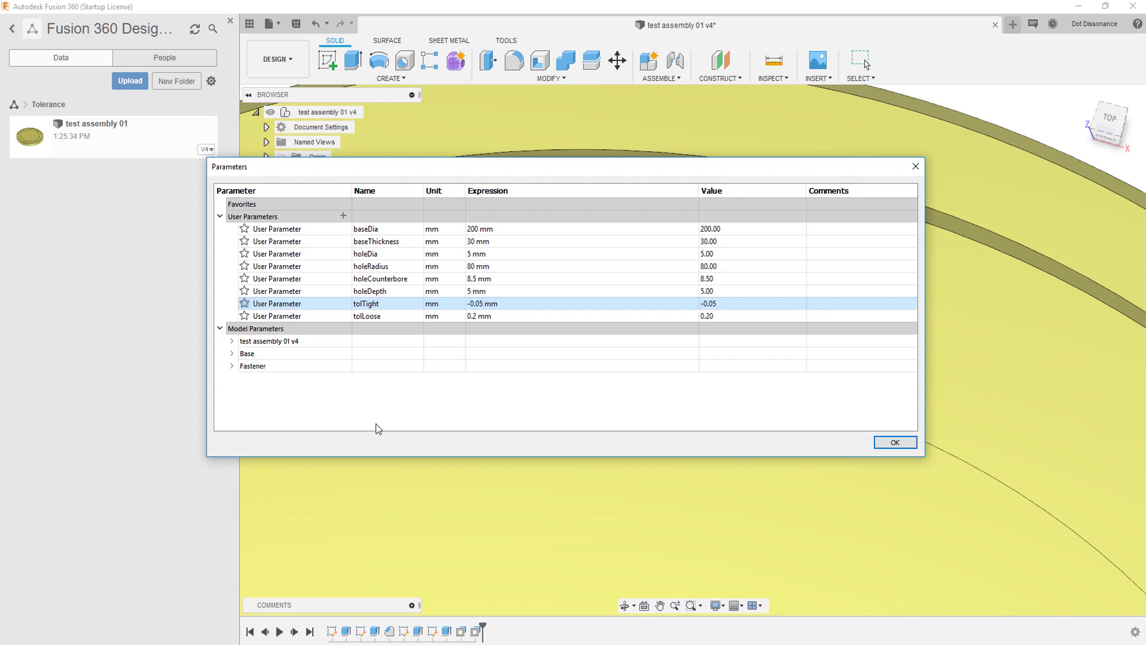
{"action": "left_click", "coordinate": [490, 321]}
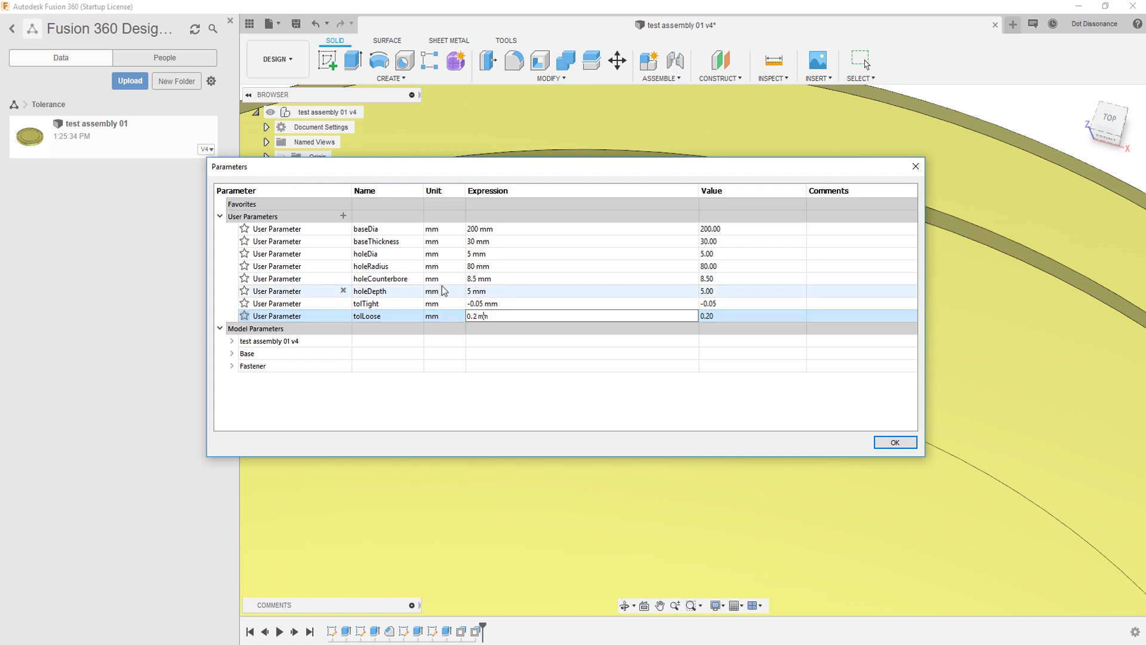
{"action": "type", "text": "-"}
{"action": "key", "text": "Return"}
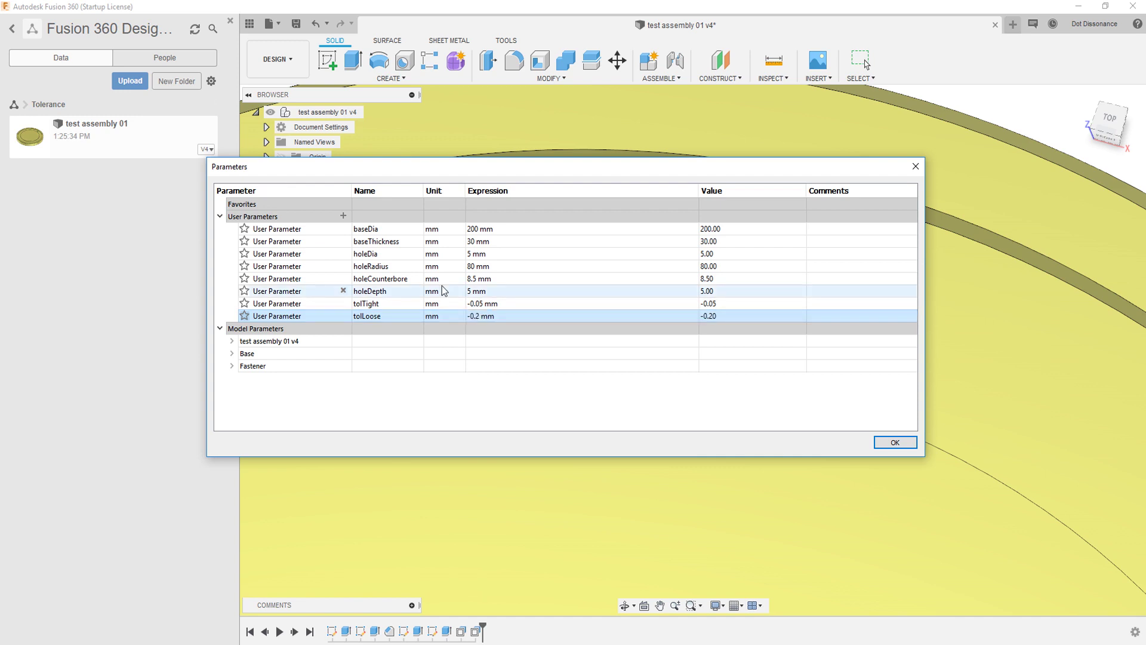
{"action": "left_click", "coordinate": [894, 443]}
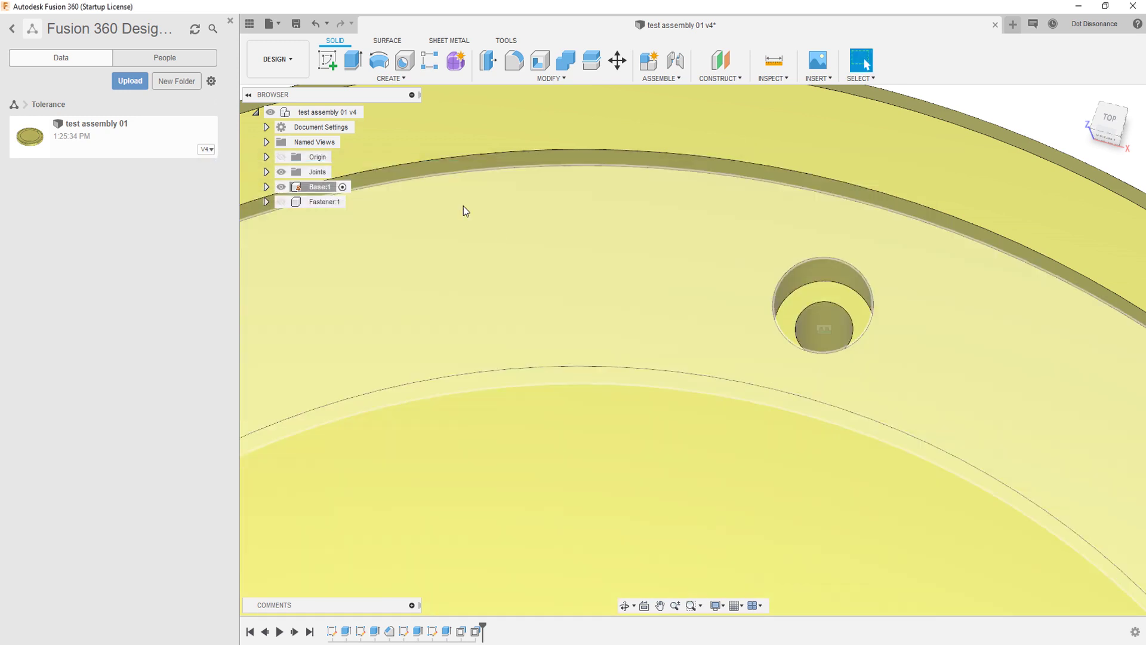
- Make the top-level assembly the active component in the browser
{"action": "left_click", "coordinate": [284, 203]}
{"action": "left_click", "coordinate": [511, 332]}
{"action": "middle_click_drag", "start_coordinate": [684, 330], "coordinate": [716, 298], "text": "shift"}
{"action": "middle_click_drag", "start_coordinate": [792, 243], "coordinate": [813, 273], "text": "shift"}
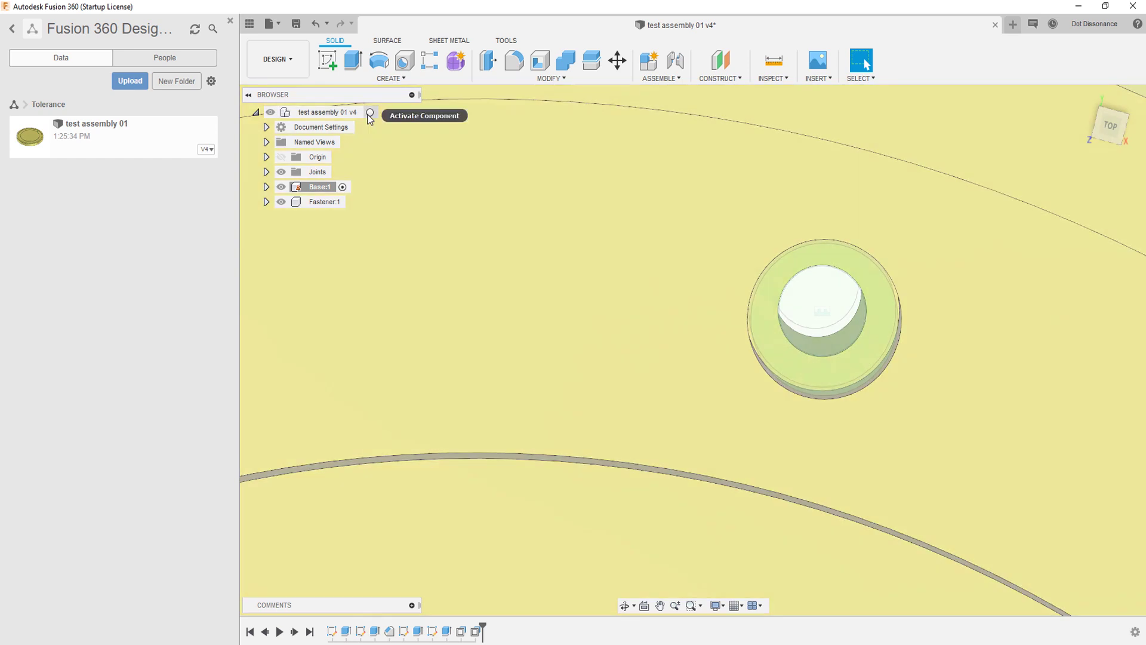
{"action": "left_click", "coordinate": [376, 112]}
- Orbit and zoom around the fastener to check how it sits in the base hole
{"action": "middle_click_drag", "start_coordinate": [739, 300], "coordinate": [806, 303], "text": "shift"}
{"action": "scroll", "coordinate": [826, 264], "scroll_direction": "up", "scroll_amount": 5}
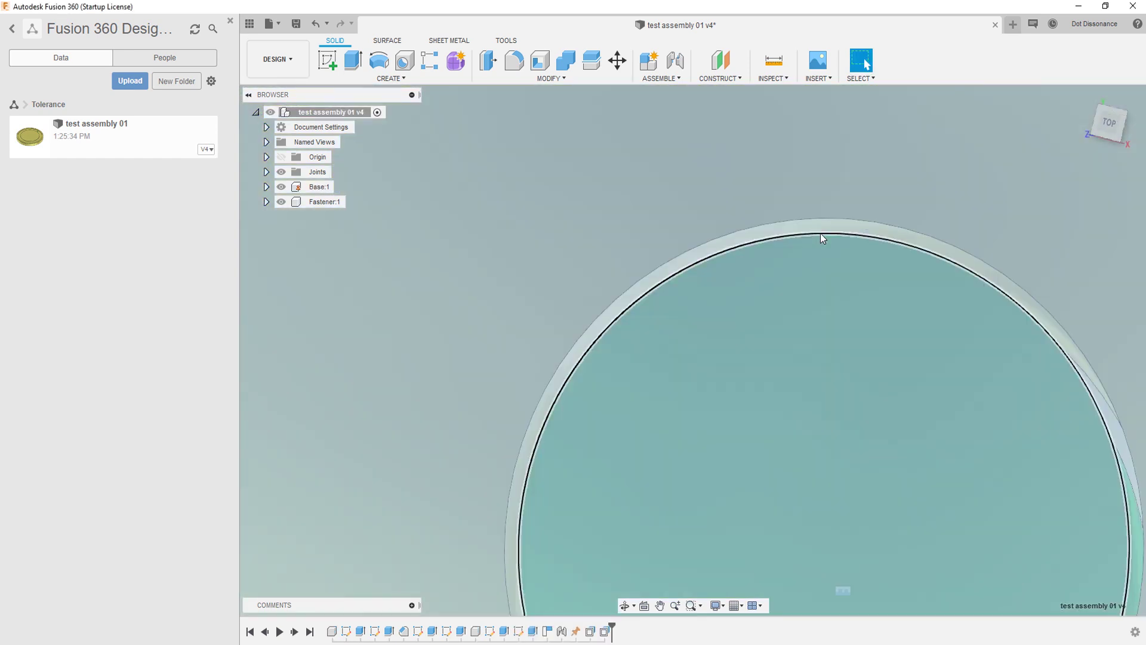
{"action": "mouse_move", "coordinate": [830, 246]}
{"action": "middle_mouse_down", "text": "shift"}
{"action": "mouse_move", "coordinate": [773, 282]}
{"action": "mouse_move", "coordinate": [798, 258]}
{"action": "mouse_move", "coordinate": [816, 187]}
{"action": "mouse_move", "coordinate": [844, 154]}
{"action": "mouse_move", "coordinate": [768, 507]}
{"action": "mouse_move", "coordinate": [832, 230]}
{"action": "mouse_move", "coordinate": [836, 239]}
{"action": "middle_mouse_up", "text": "shift"}
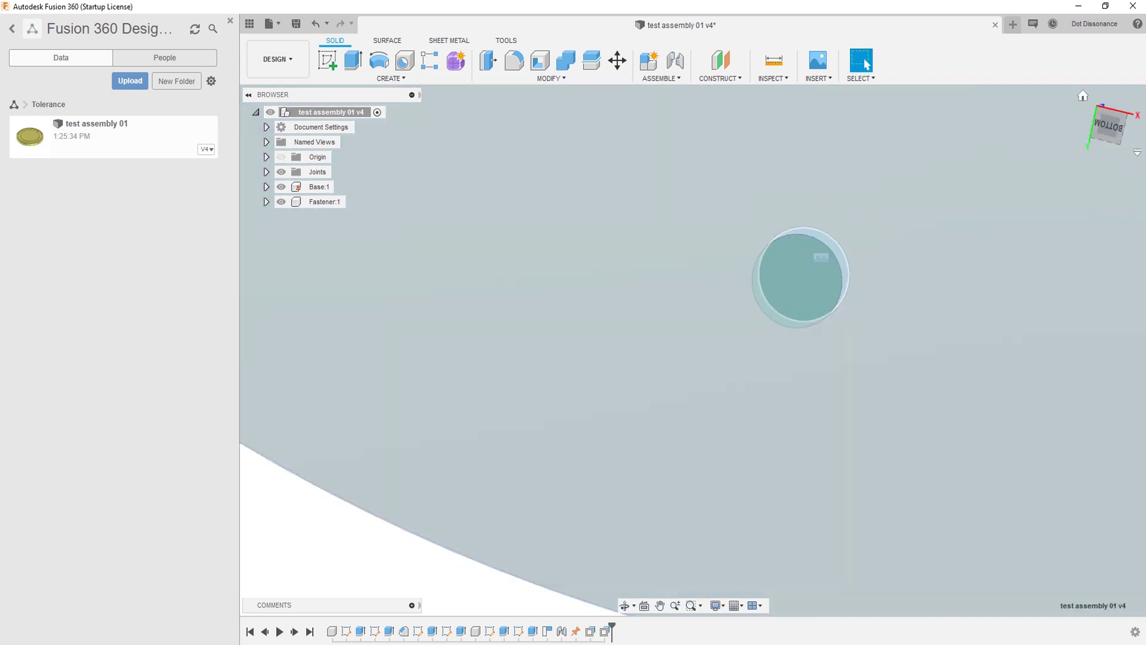
{"action": "middle_click_drag", "start_coordinate": [861, 293], "coordinate": [918, 248], "text": "shift"}
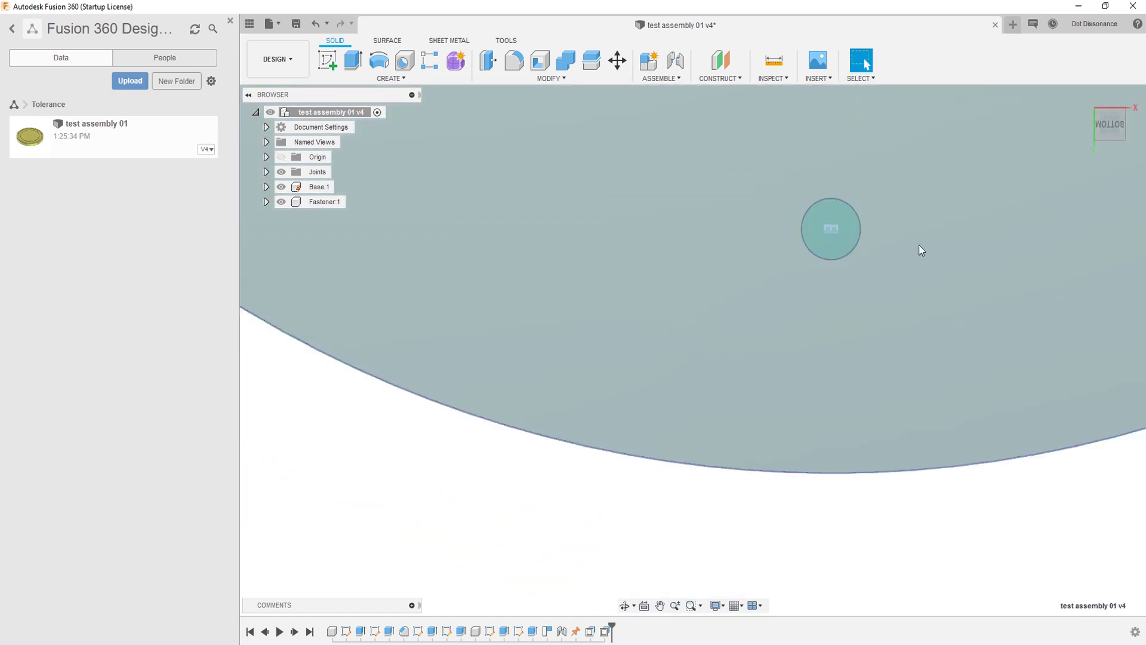
{"action": "scroll", "coordinate": [714, 190], "scroll_direction": "up", "scroll_amount": 5}
{"action": "scroll", "coordinate": [861, 203], "scroll_direction": "up", "scroll_amount": 2}
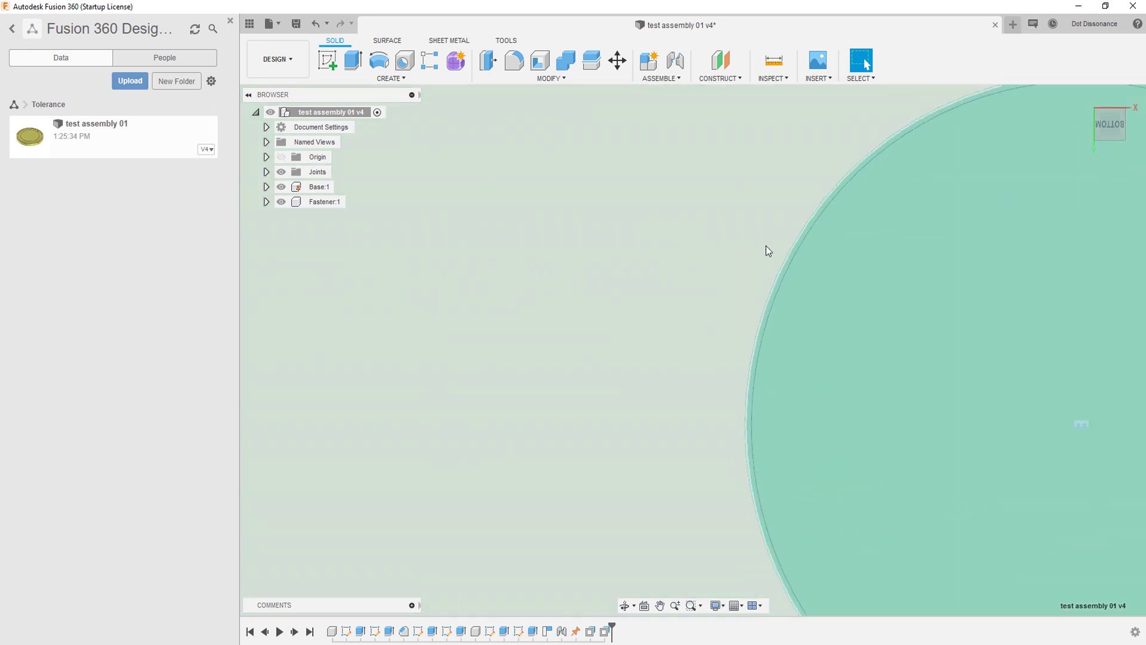
{"action": "scroll", "coordinate": [758, 257], "scroll_direction": "down", "scroll_amount": 4}
{"action": "middle_click_drag", "start_coordinate": [757, 263], "coordinate": [826, 327], "text": "shift"}
{"action": "scroll", "coordinate": [826, 326], "scroll_direction": "down", "scroll_amount": 5}
{"action": "middle_click_drag", "start_coordinate": [767, 379], "coordinate": [725, 158], "text": "shift"}
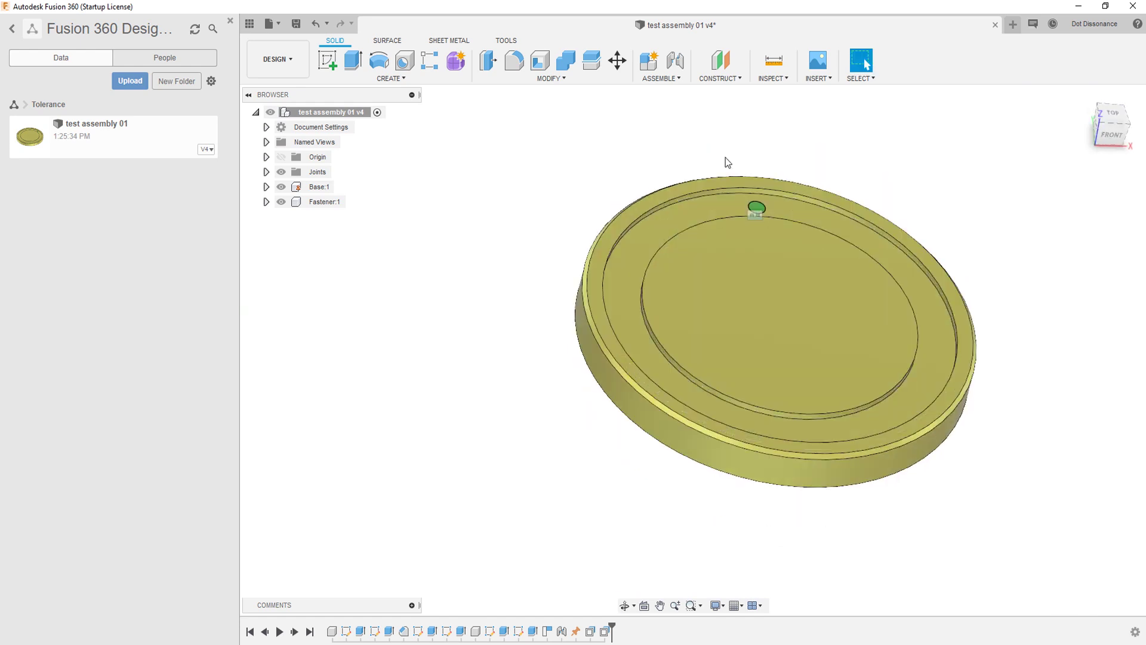
{"action": "scroll", "coordinate": [711, 159], "scroll_direction": "up", "scroll_amount": 5}
{"action": "middle_click_drag", "start_coordinate": [796, 197], "coordinate": [751, 188], "text": "shift"}
{"action": "left_click", "coordinate": [555, 78]}
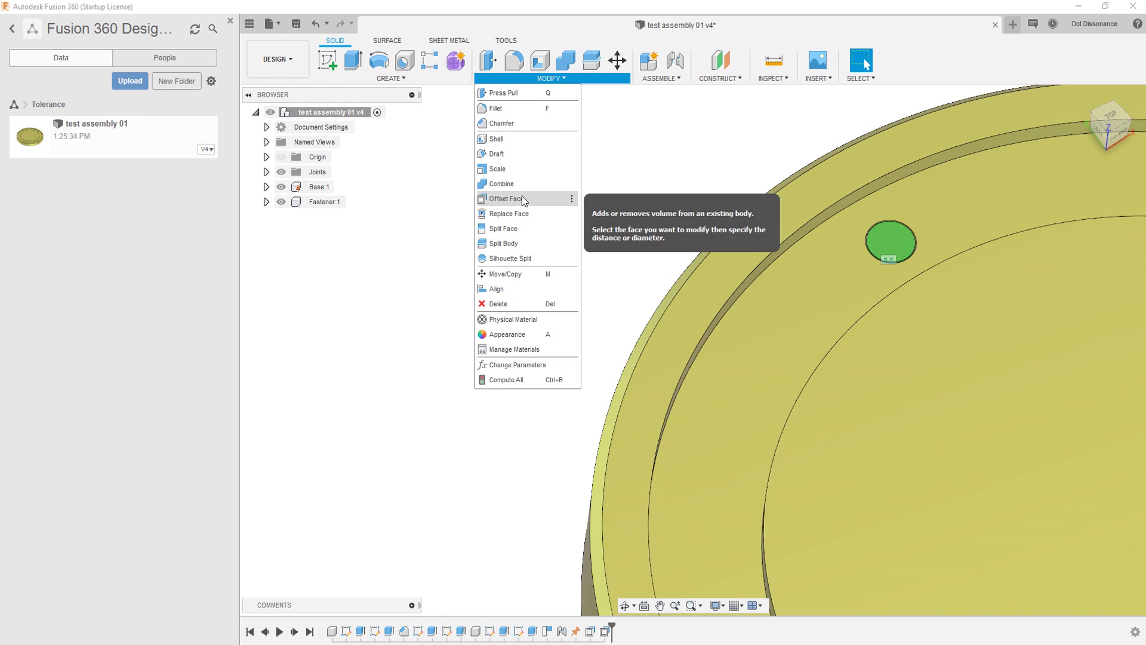
{"action": "left_click", "coordinate": [540, 370]}
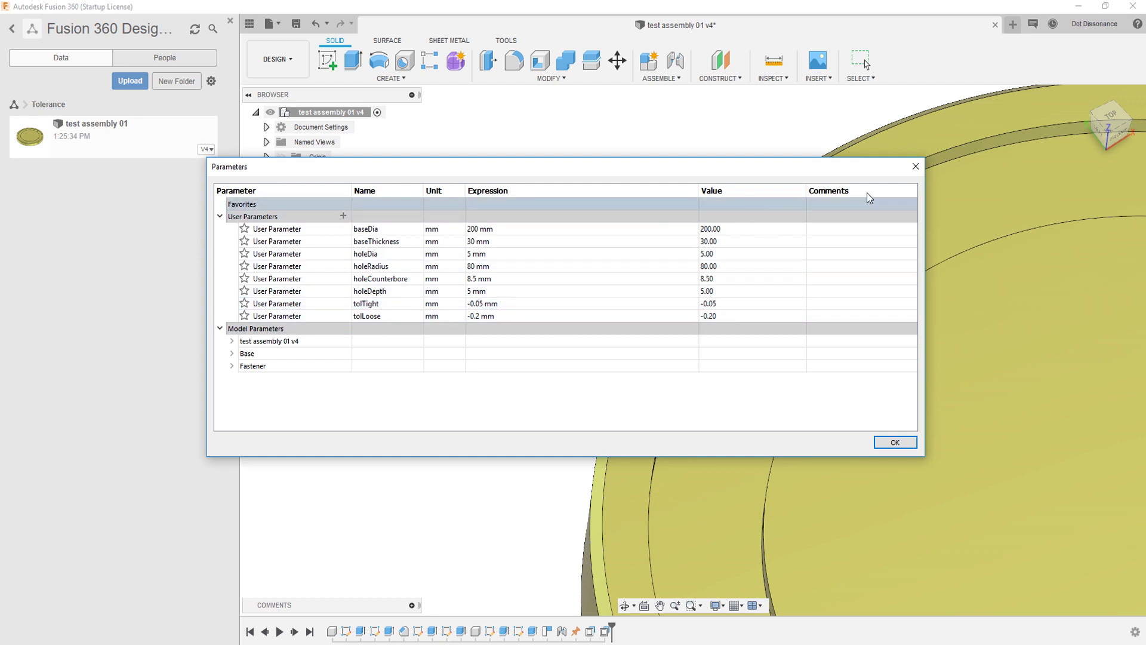
{"action": "left_click", "coordinate": [915, 166]}
{"action": "scroll", "coordinate": [738, 320], "scroll_direction": "down", "scroll_amount": 6}
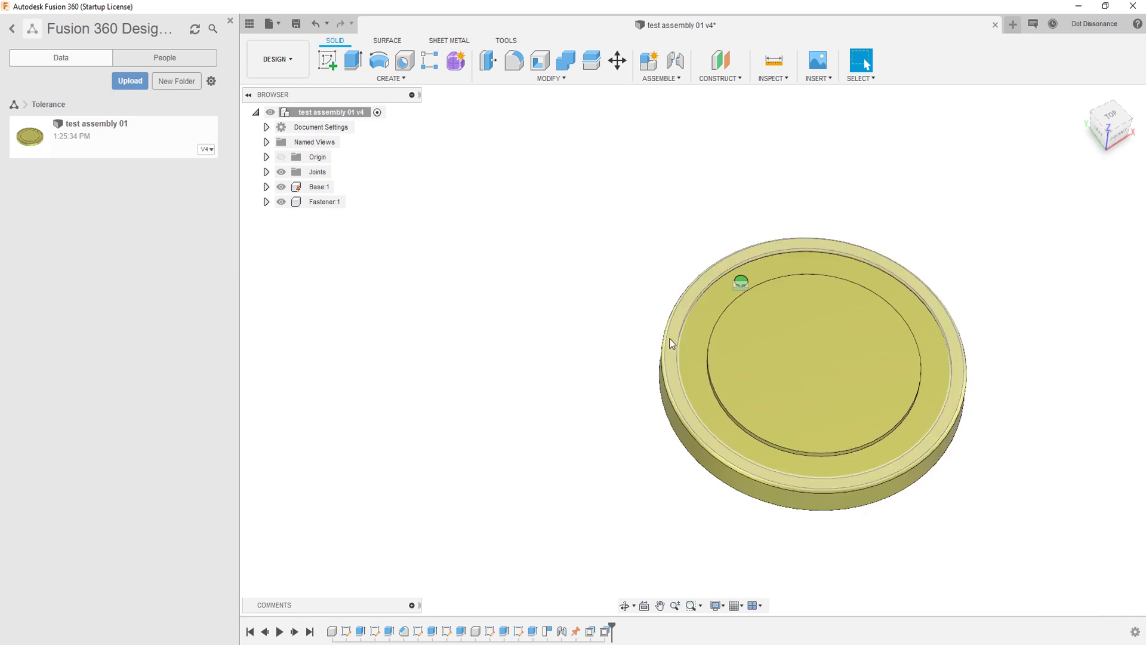
{"action": "scroll", "coordinate": [732, 323], "scroll_direction": "up", "scroll_amount": 3}
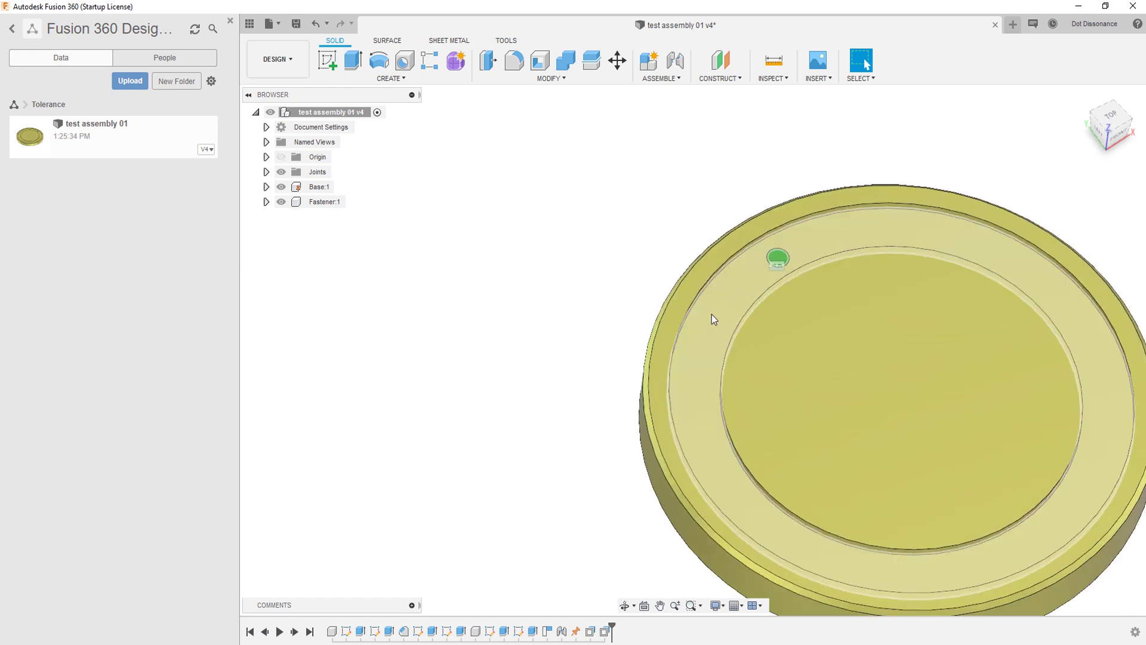
{"action": "scroll", "coordinate": [718, 299], "scroll_direction": "up", "scroll_amount": 5}
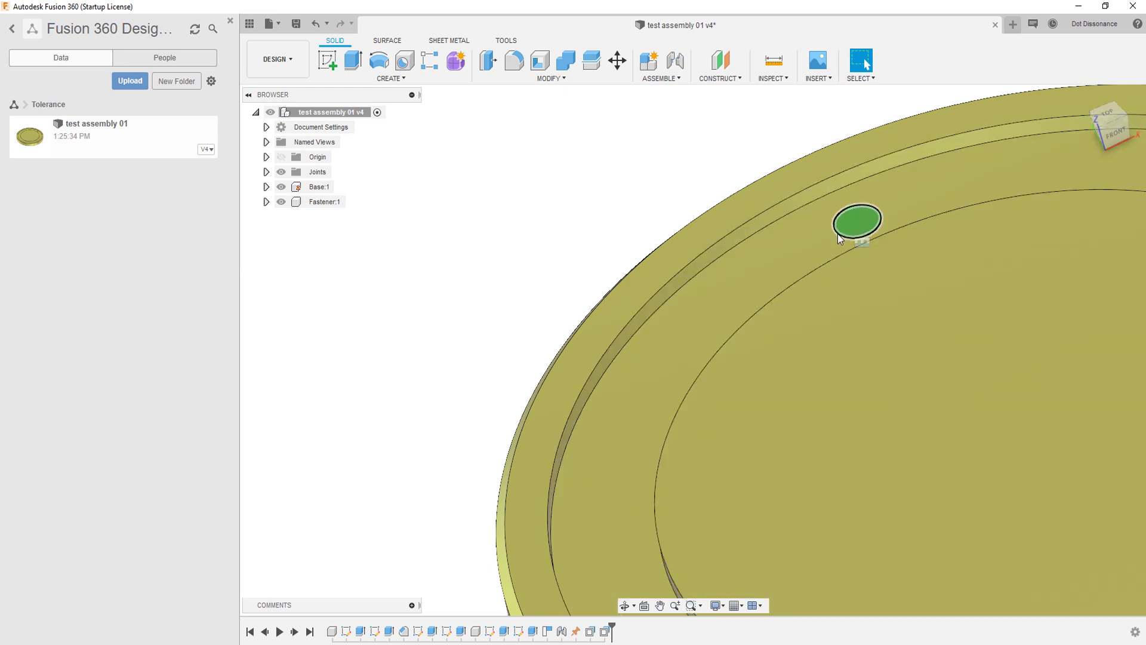
{"action": "scroll", "coordinate": [776, 251], "scroll_direction": "down", "scroll_amount": 6}
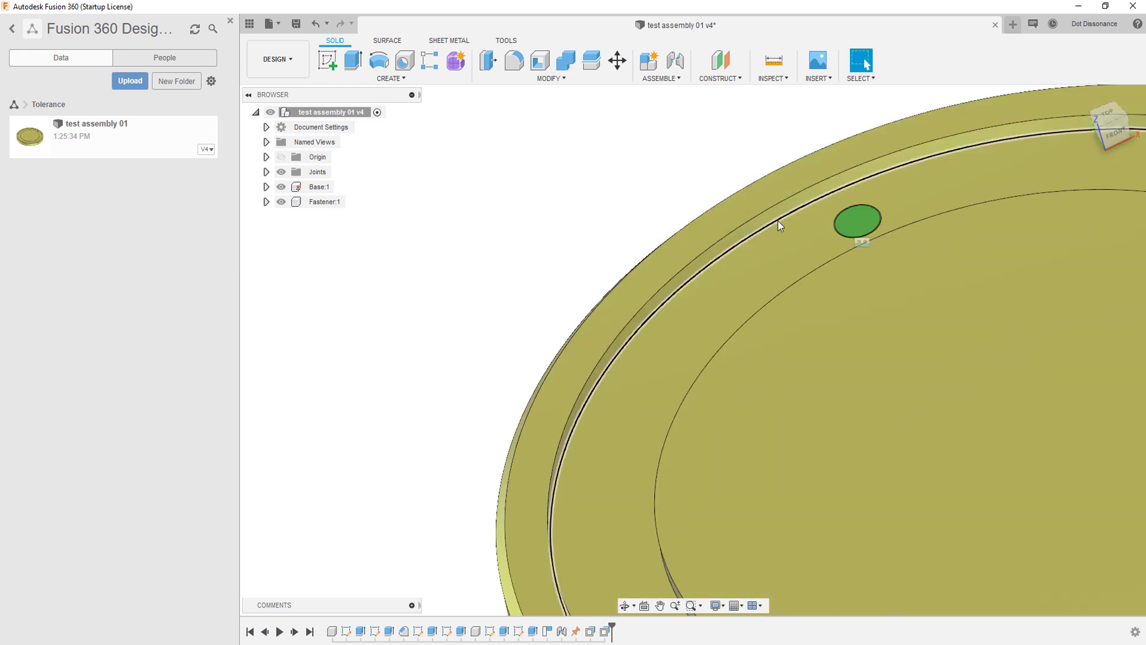
{"action": "middle_click_drag", "start_coordinate": [488, 280], "coordinate": [571, 257], "text": "shift"}
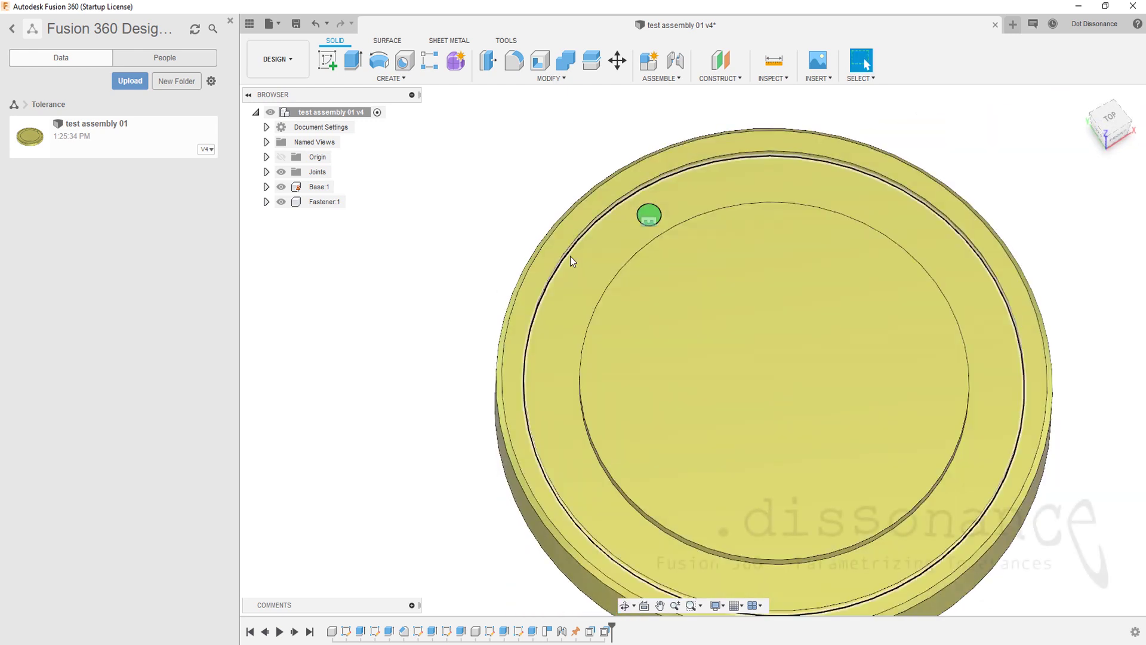
{"action": "scroll", "coordinate": [577, 335], "scroll_direction": "down", "scroll_amount": 3}
{"action": "scroll", "coordinate": [576, 325], "scroll_direction": "up", "scroll_amount": 3}
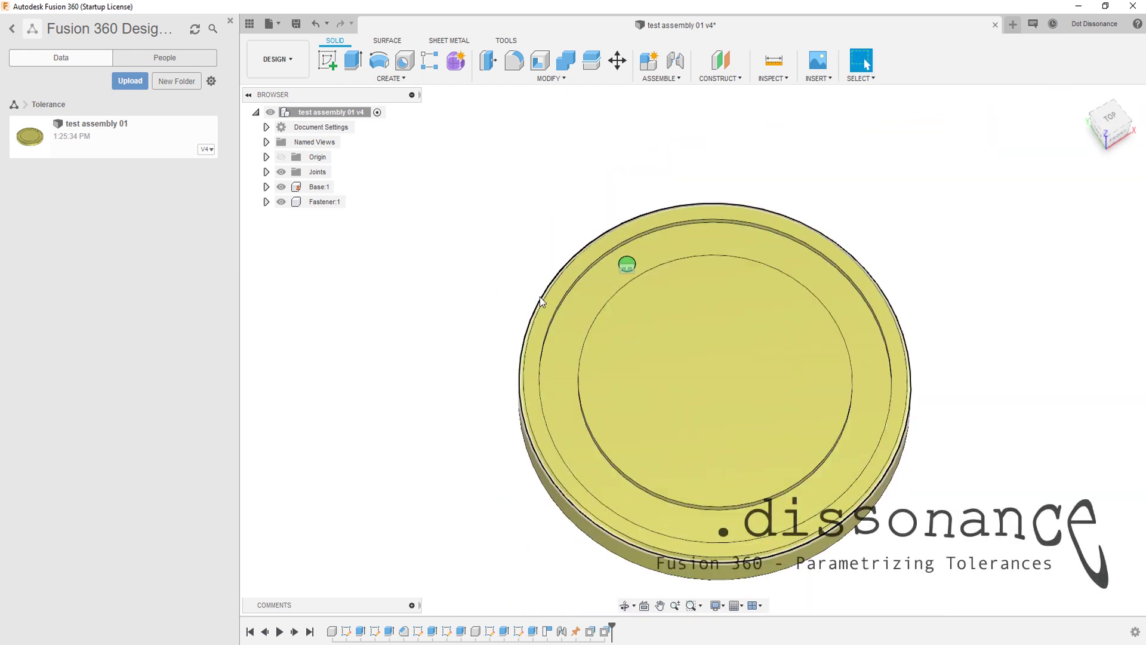